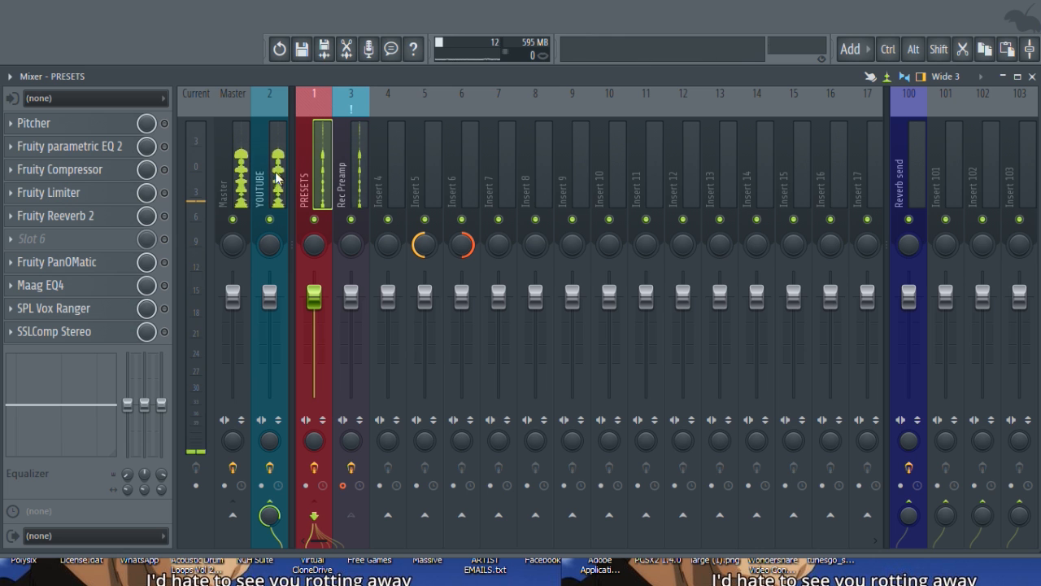
Bring up the Recorder Kit folder and view the vocal presets inside its Fruity Compressor folder
{"action": "mouse_move", "coordinate": [163, 546]}
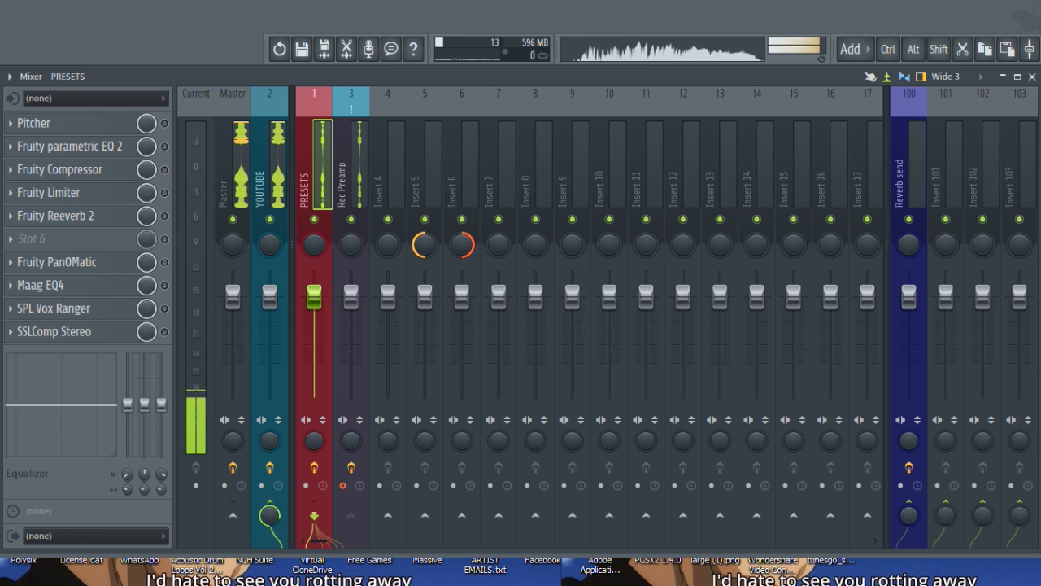
{"action": "left_click_drag", "start_coordinate": [363, 1], "coordinate": [599, 101]}
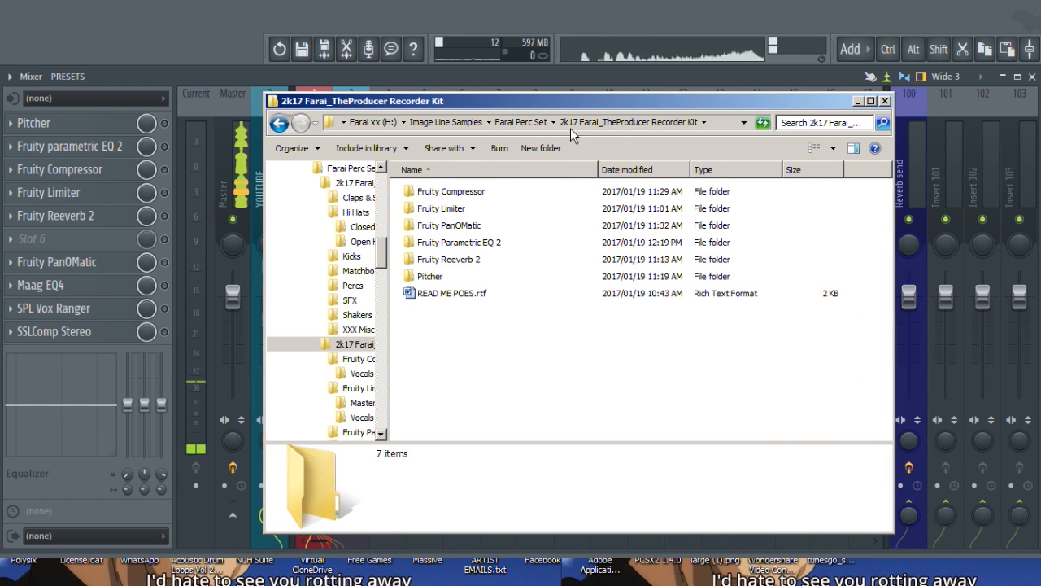
{"action": "left_click", "coordinate": [444, 195]}
{"action": "double_click", "coordinate": [444, 195]}
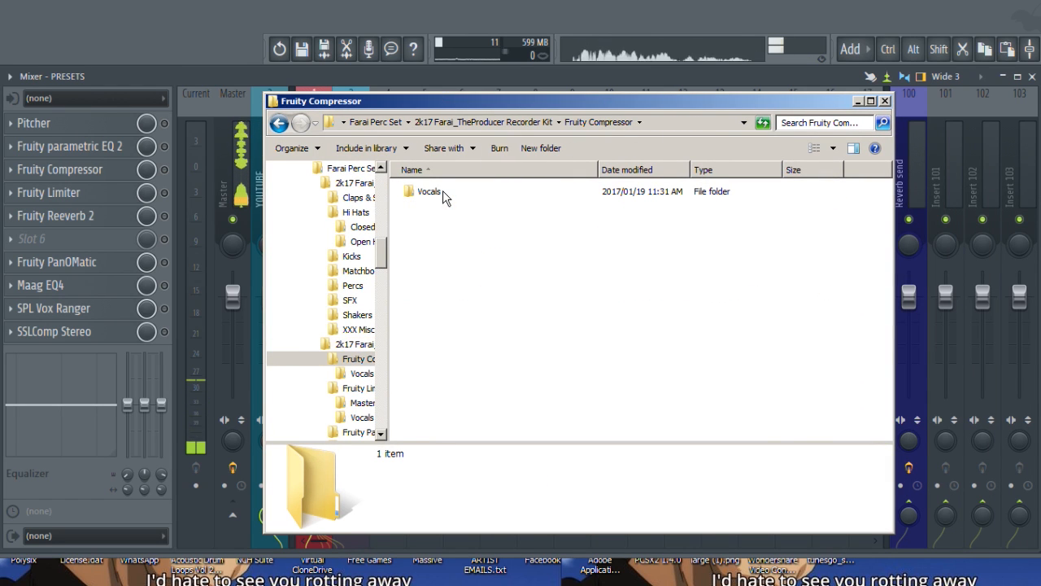
{"action": "double_click", "coordinate": [444, 197]}
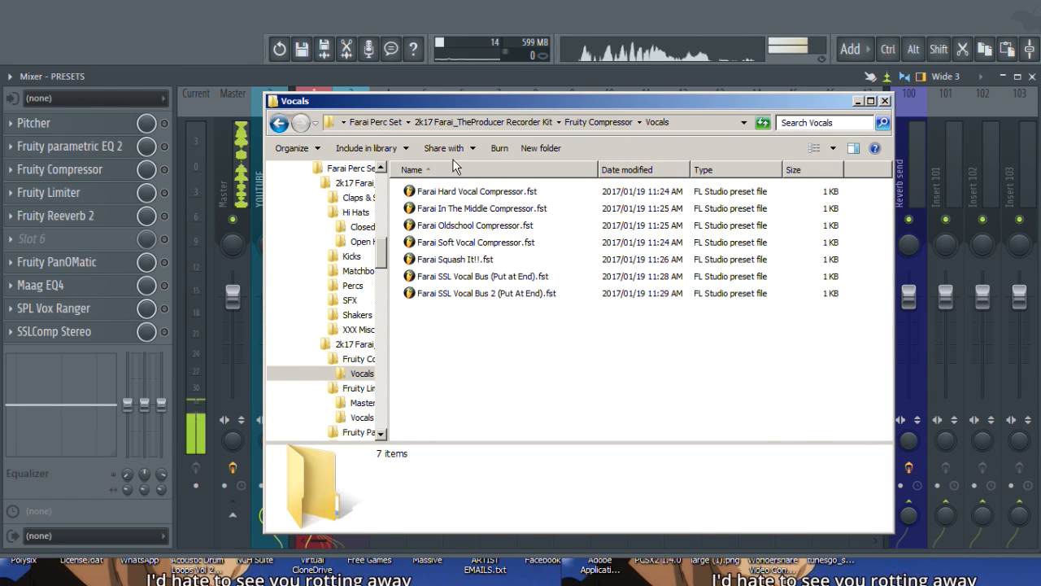
{"action": "left_click", "coordinate": [279, 123]}
{"action": "left_click", "coordinate": [279, 122]}
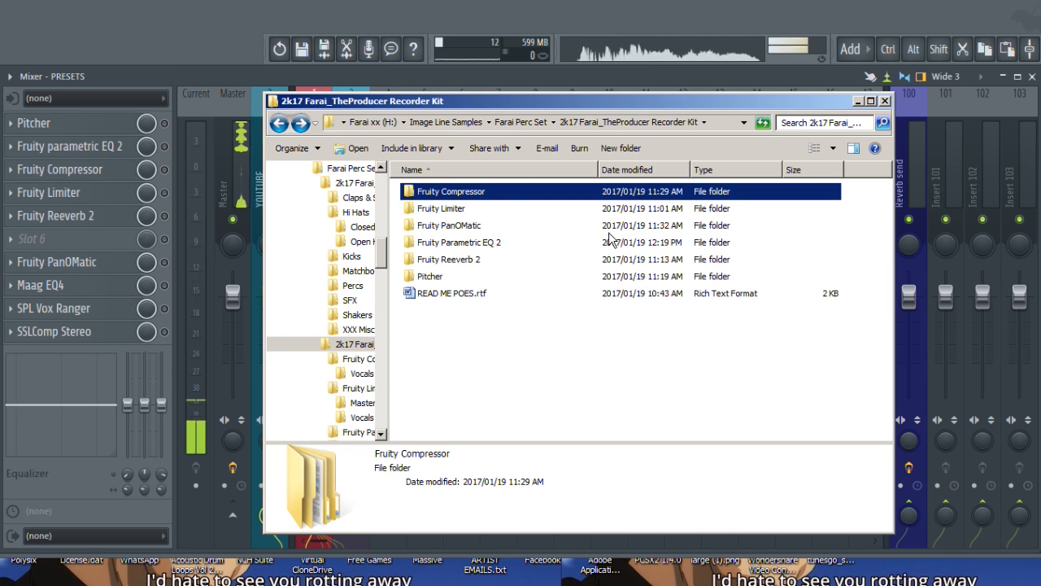
View the contents of the kit's Fruity Limiter and Fruity PanOMatic preset folders
{"action": "double_click", "coordinate": [477, 210]}
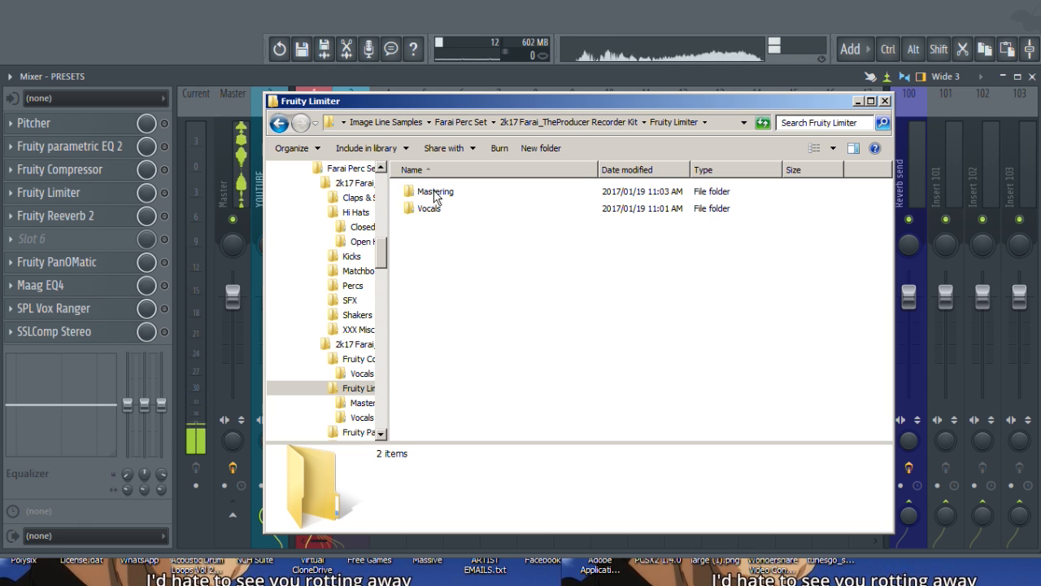
{"action": "left_click", "coordinate": [279, 122]}
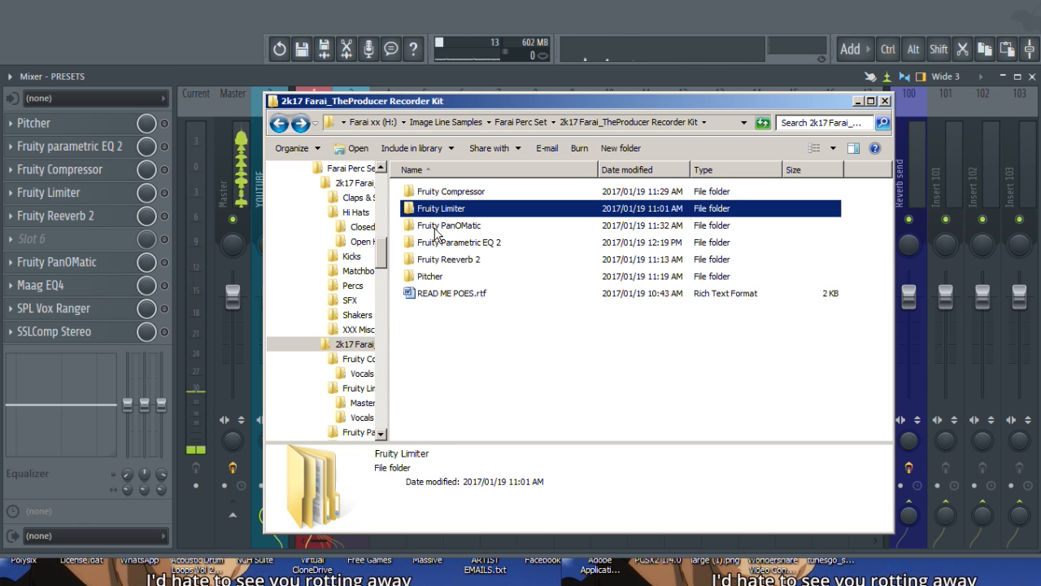
{"action": "double_click", "coordinate": [436, 228]}
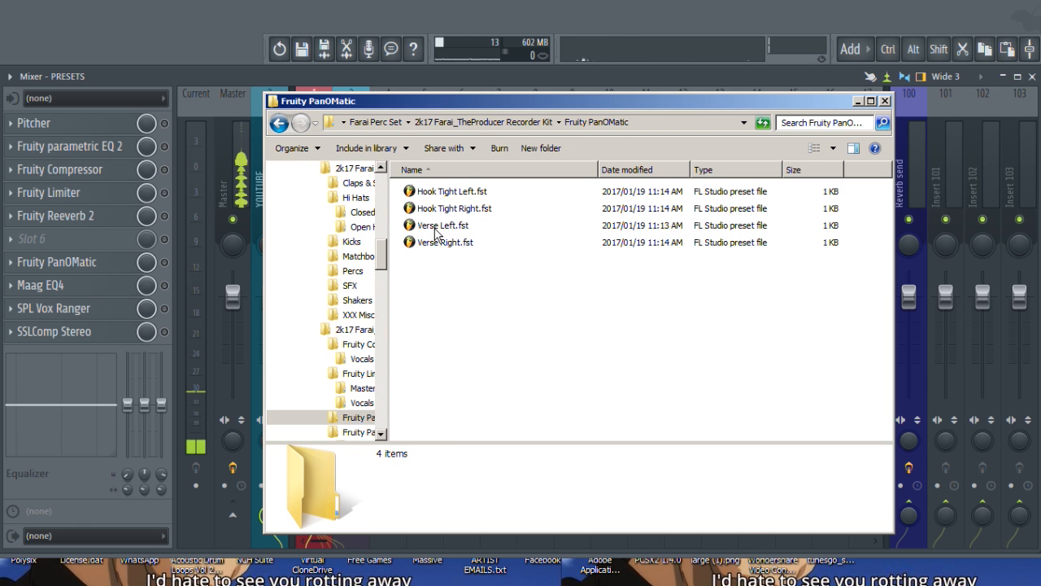
{"action": "left_click", "coordinate": [279, 125]}
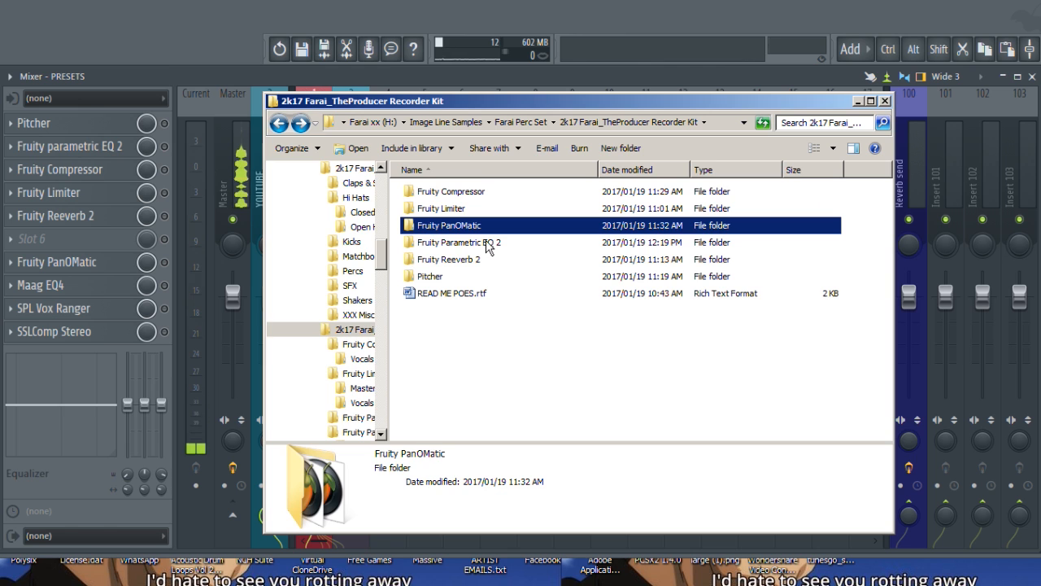
Look through the Cuts, Emulations, Master Channel EQ and Vocal EQ Effects folders inside Fruity Parametric EQ 2
{"action": "double_click", "coordinate": [489, 245]}
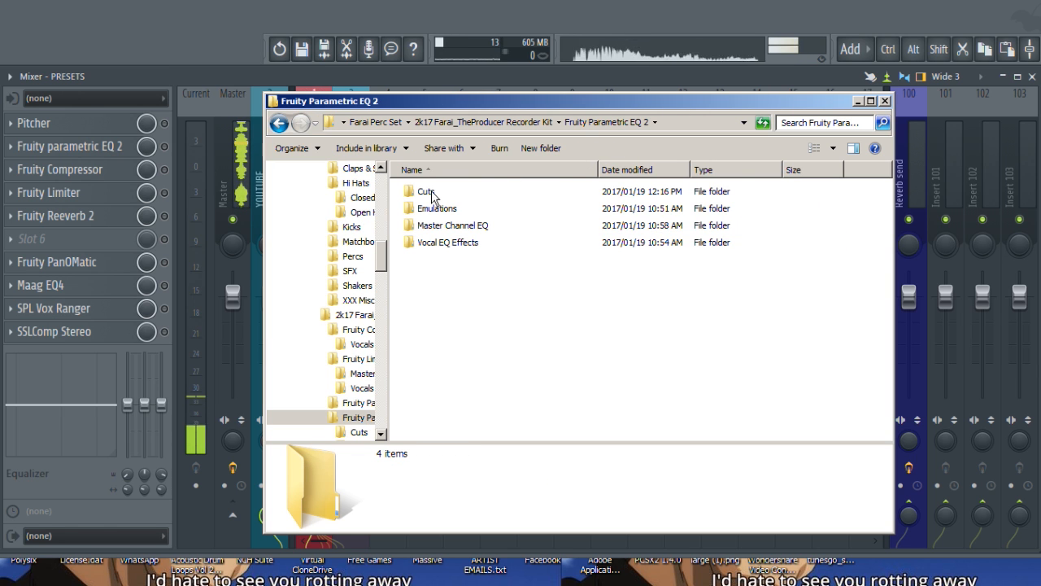
{"action": "double_click", "coordinate": [429, 193]}
{"action": "left_click", "coordinate": [280, 124]}
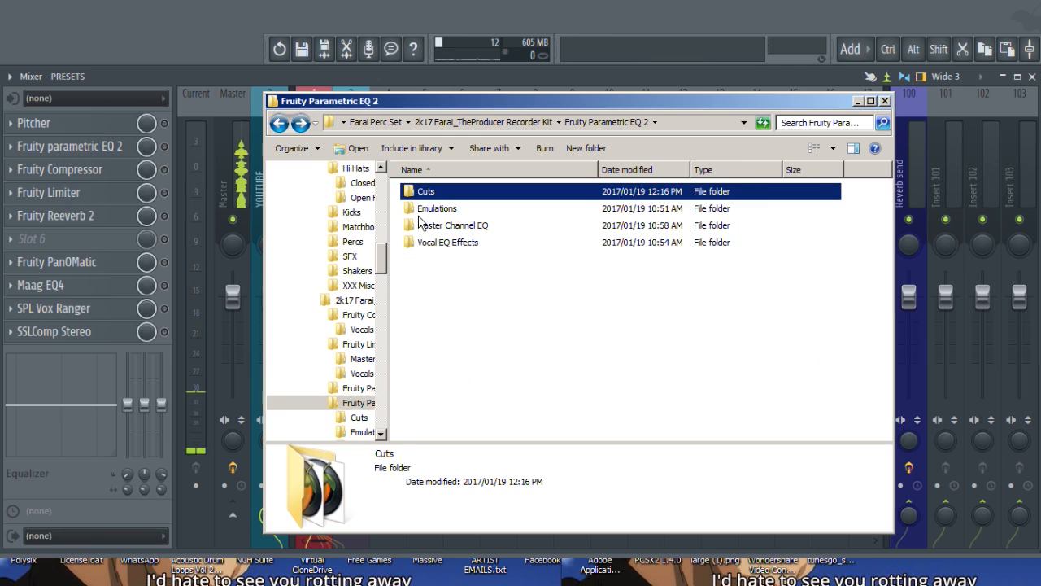
{"action": "double_click", "coordinate": [437, 209]}
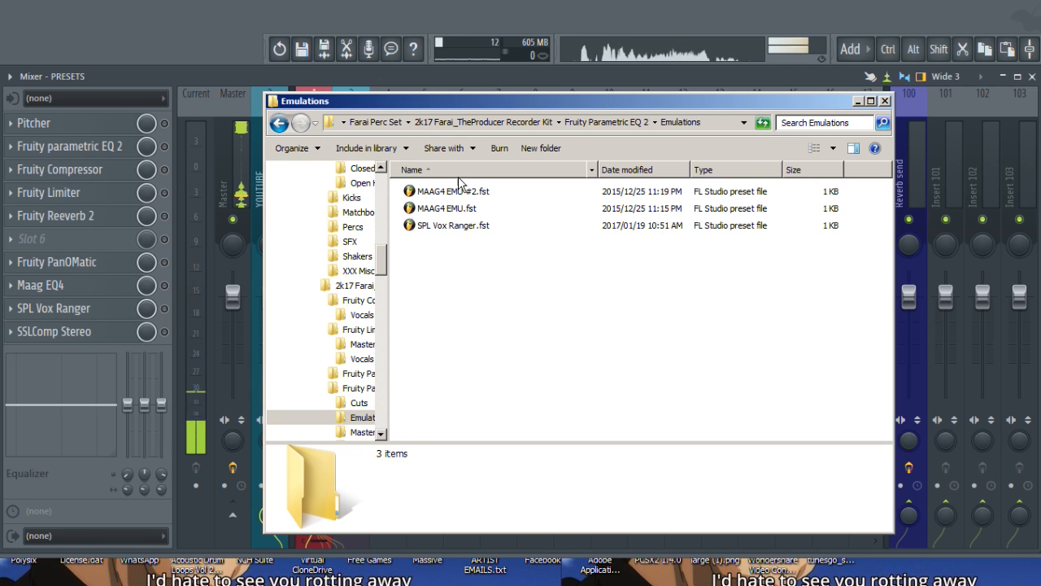
{"action": "left_click", "coordinate": [279, 123]}
{"action": "double_click", "coordinate": [459, 226]}
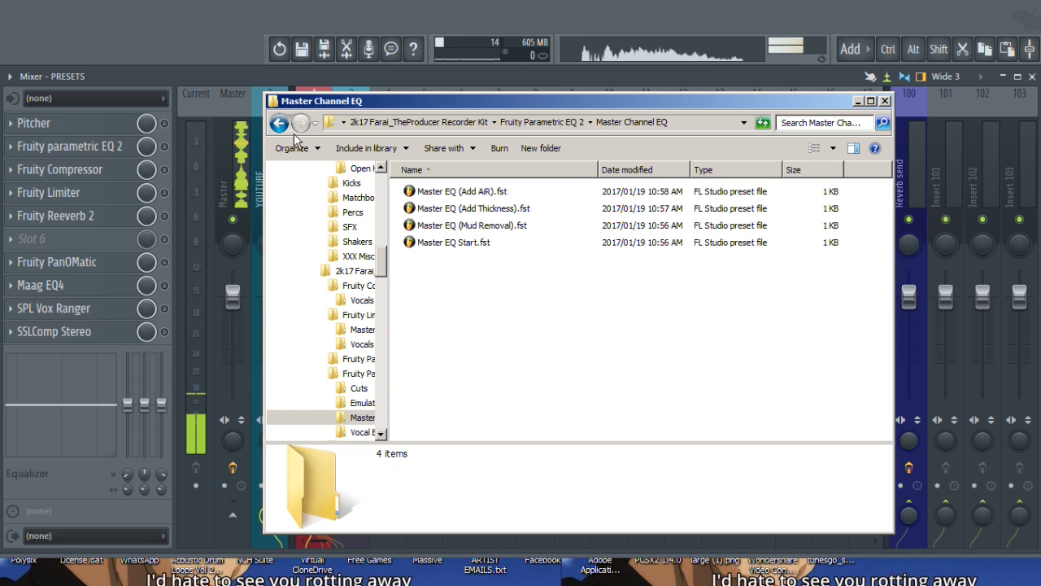
{"action": "left_click", "coordinate": [280, 123]}
{"action": "double_click", "coordinate": [440, 243]}
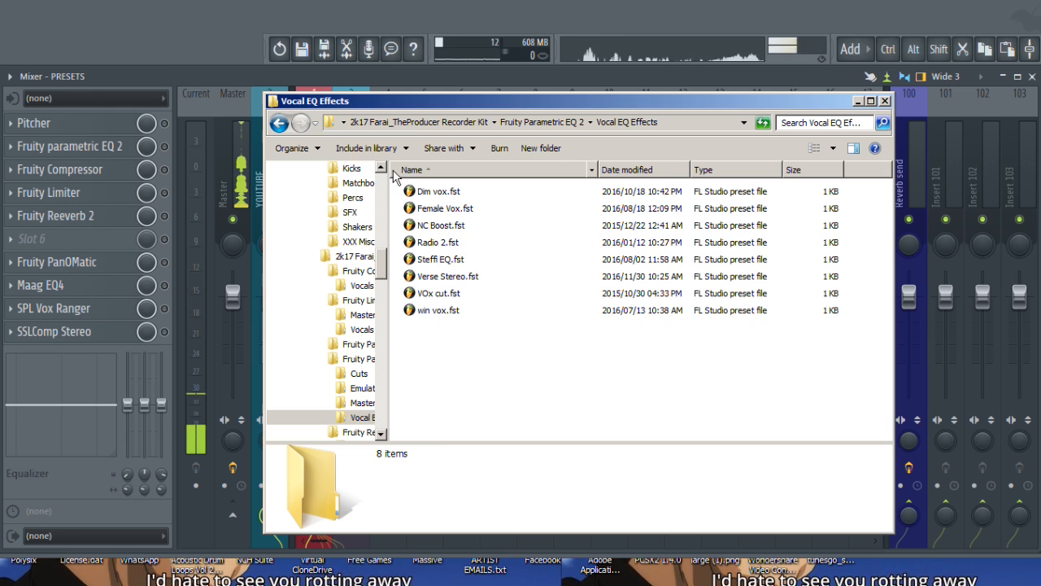
{"action": "left_click", "coordinate": [280, 122]}
{"action": "left_click", "coordinate": [280, 125]}
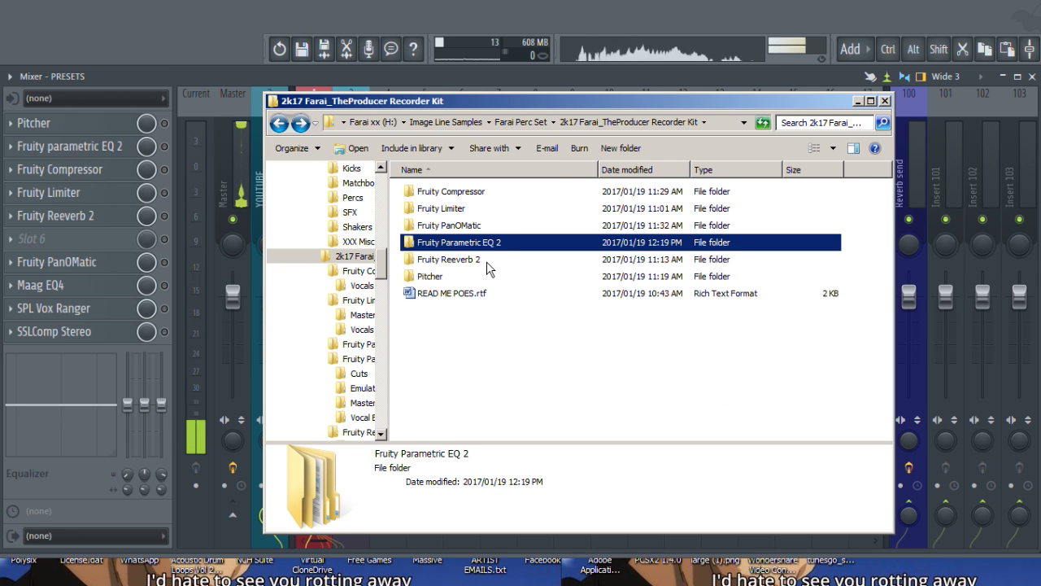
View the kit's Fruity Reeverb 2 and Pitcher preset folders, and close the file window
{"action": "double_click", "coordinate": [449, 259]}
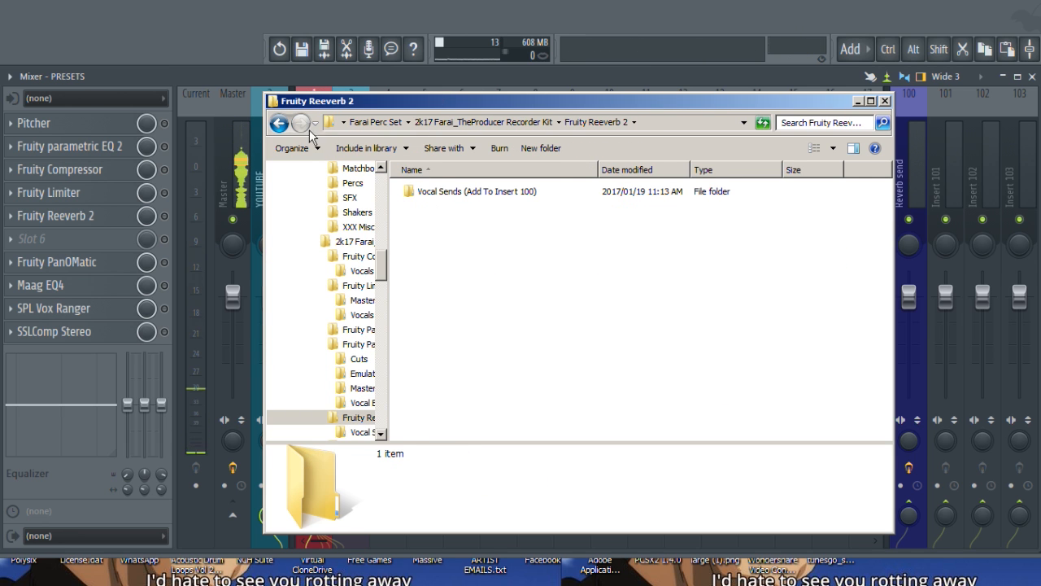
{"action": "left_click", "coordinate": [279, 123]}
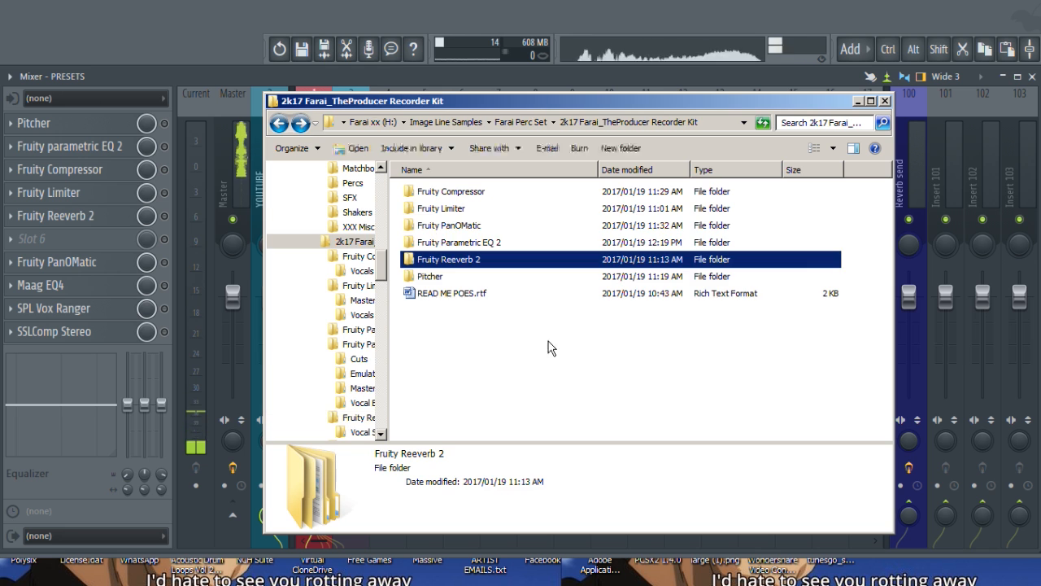
{"action": "double_click", "coordinate": [446, 275]}
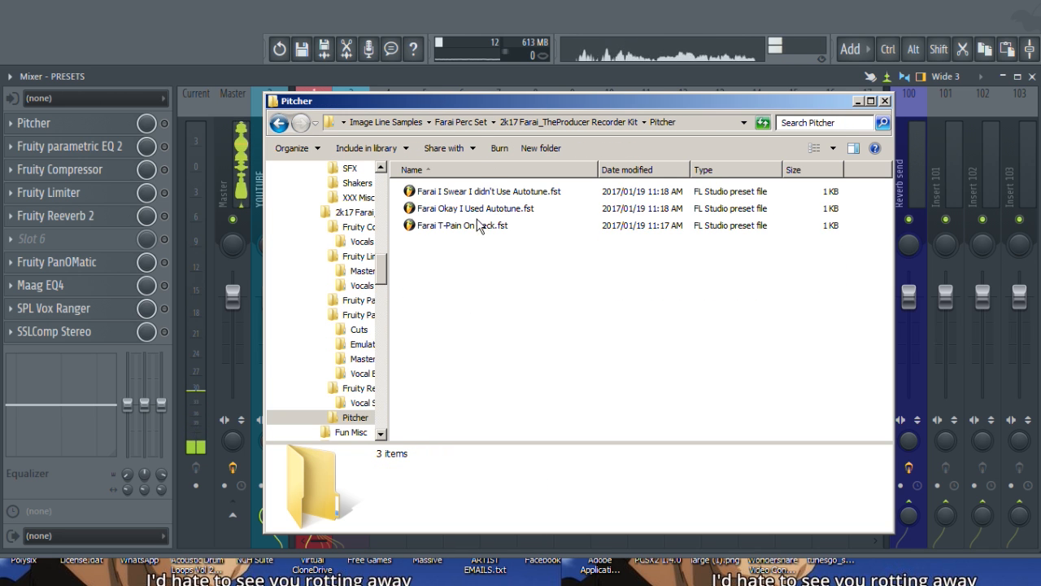
{"action": "left_click", "coordinate": [279, 123]}
{"action": "left_click", "coordinate": [885, 101]}
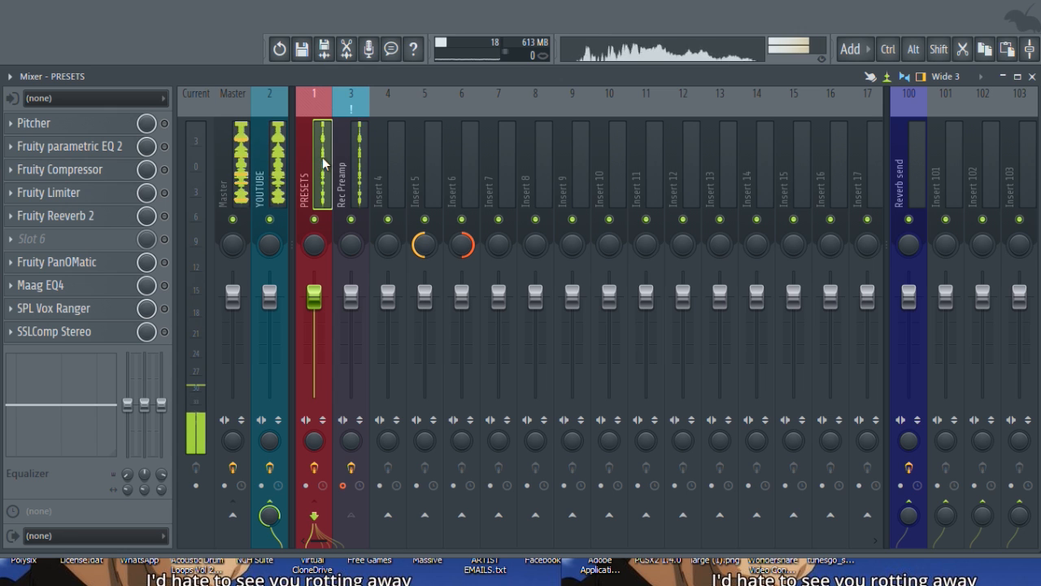
Load the "I Swear I didn't Use Autotune" preset into Pitcher on the PRESETS track and toggle the effect to audition it
{"action": "left_click", "coordinate": [137, 126]}
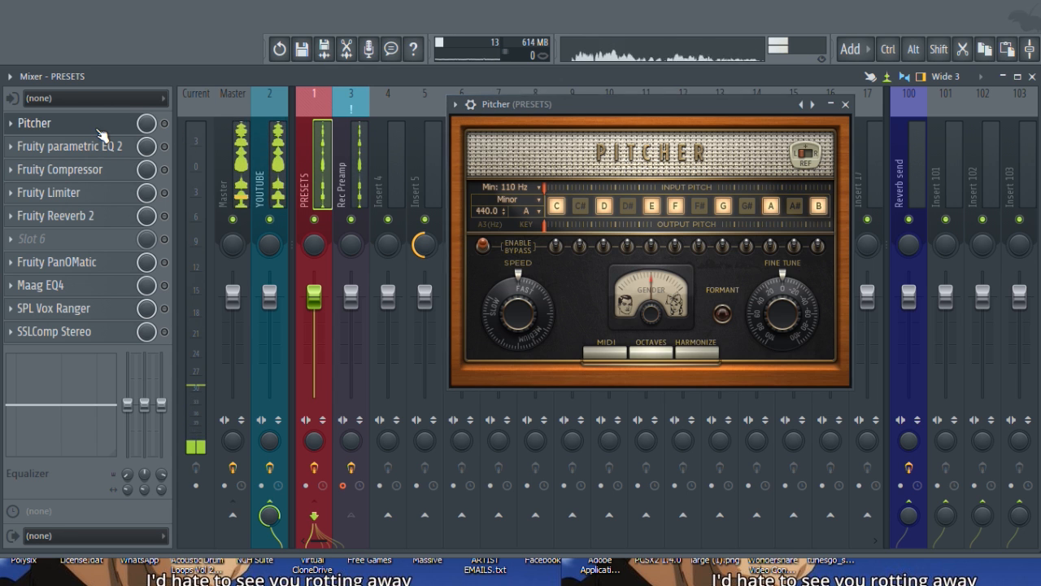
{"action": "left_click_drag", "start_coordinate": [515, 109], "coordinate": [498, 143]}
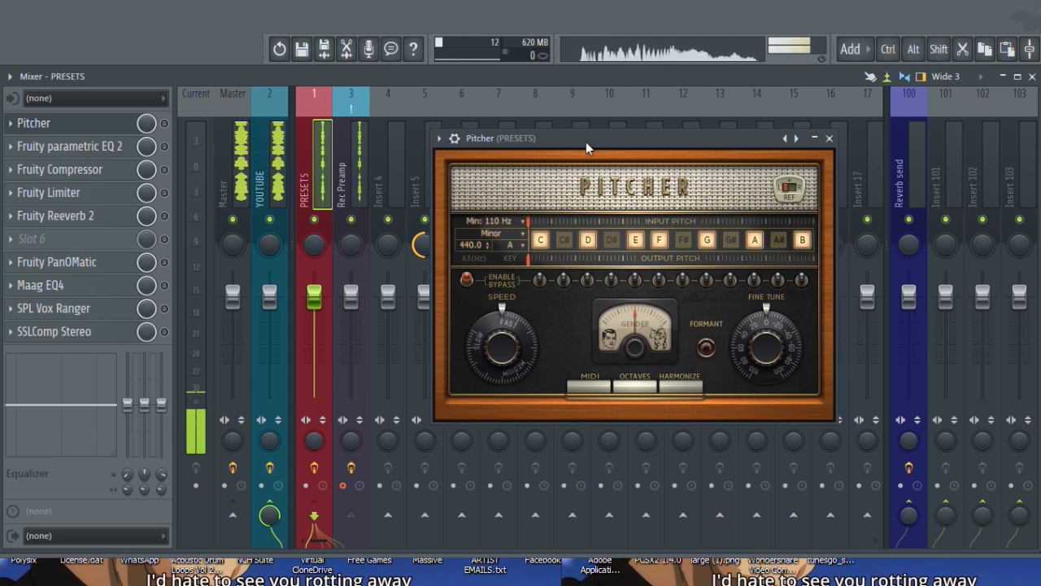
{"action": "left_click_drag", "start_coordinate": [587, 137], "coordinate": [569, 148]}
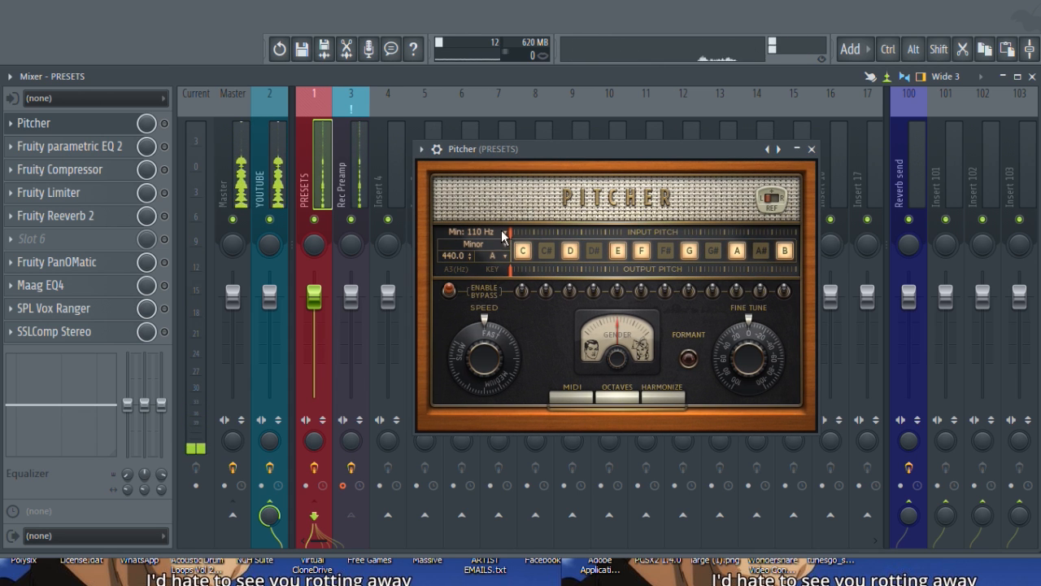
{"action": "left_click", "coordinate": [420, 150]}
{"action": "mouse_move", "coordinate": [527, 196]}
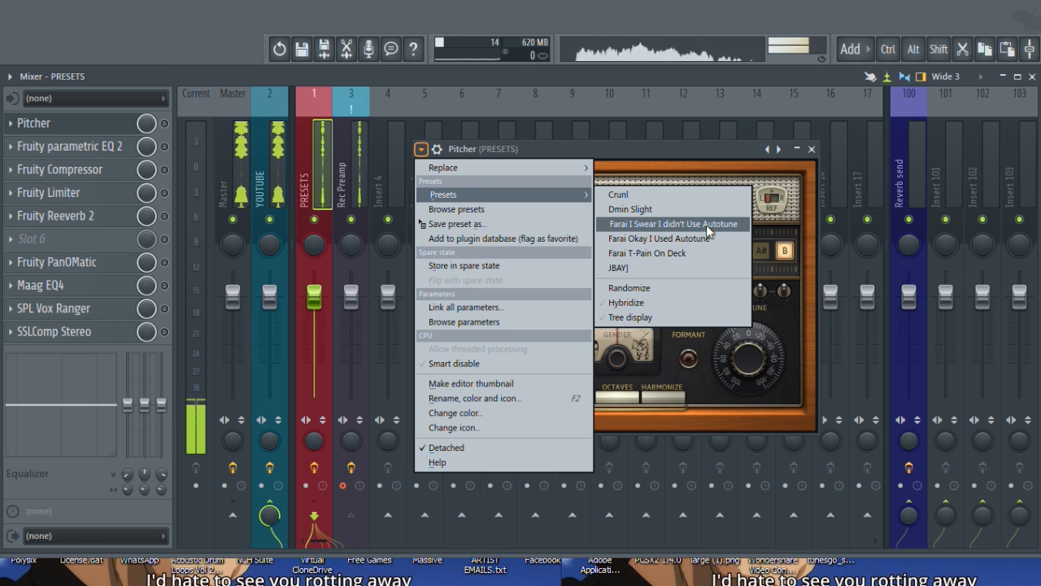
{"action": "left_click", "coordinate": [659, 225]}
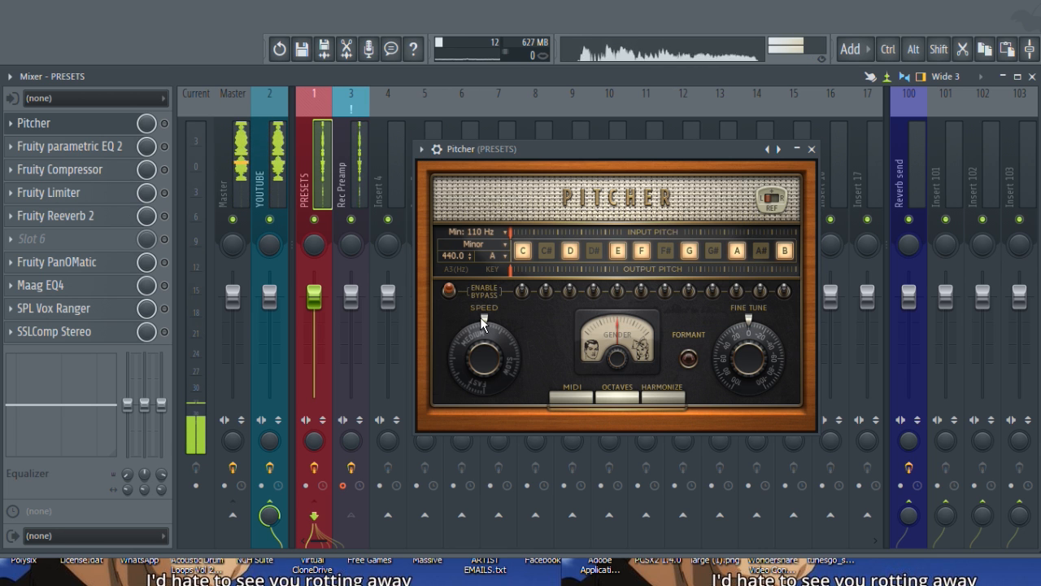
{"action": "left_click", "coordinate": [165, 123]}
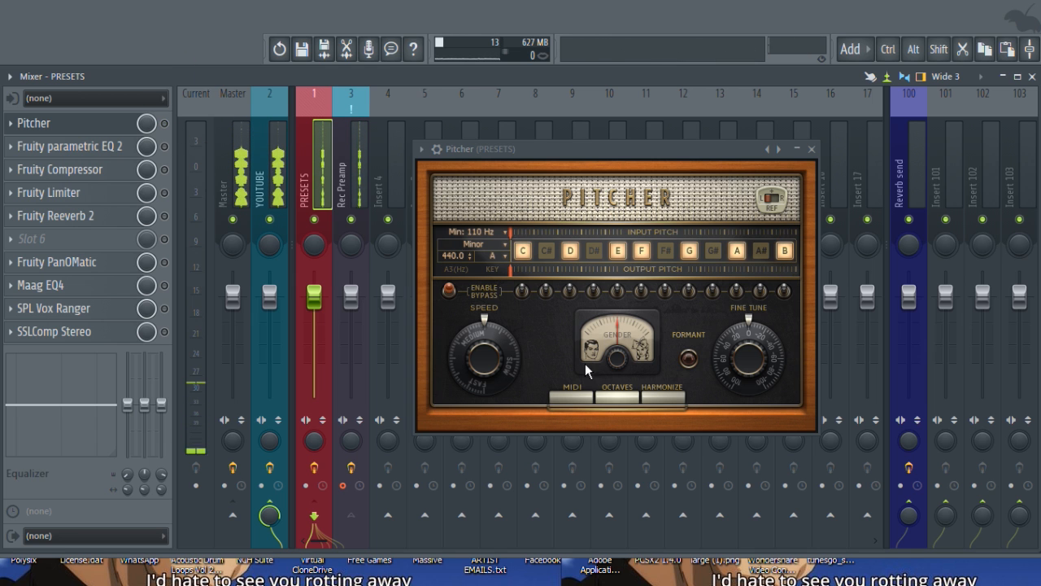
View the root key choices available in Pitcher without changing the key
{"action": "left_click", "coordinate": [500, 255]}
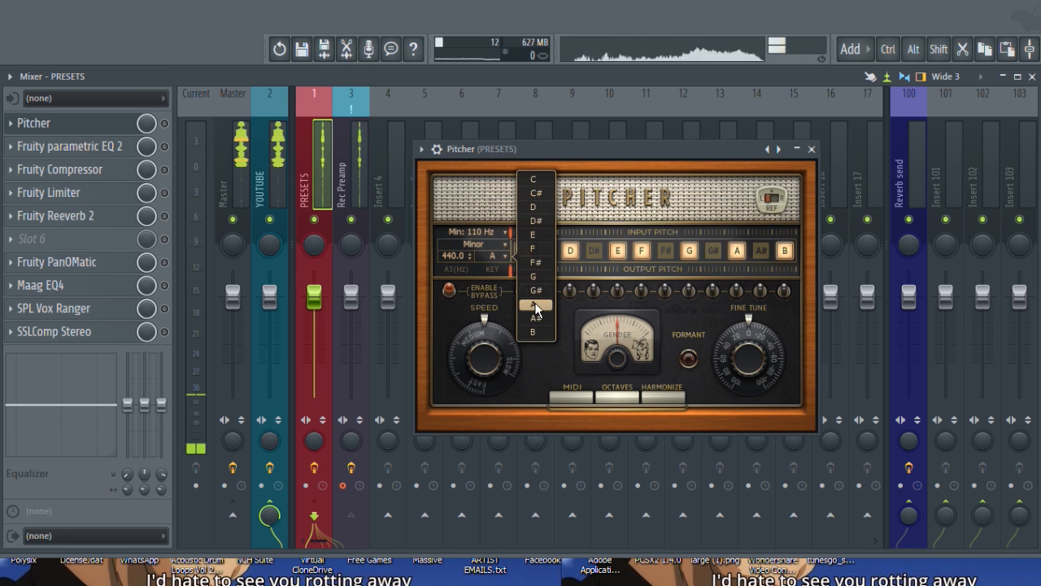
{"action": "left_click", "coordinate": [639, 208]}
{"action": "left_click", "coordinate": [495, 254]}
{"action": "left_click", "coordinate": [465, 181]}
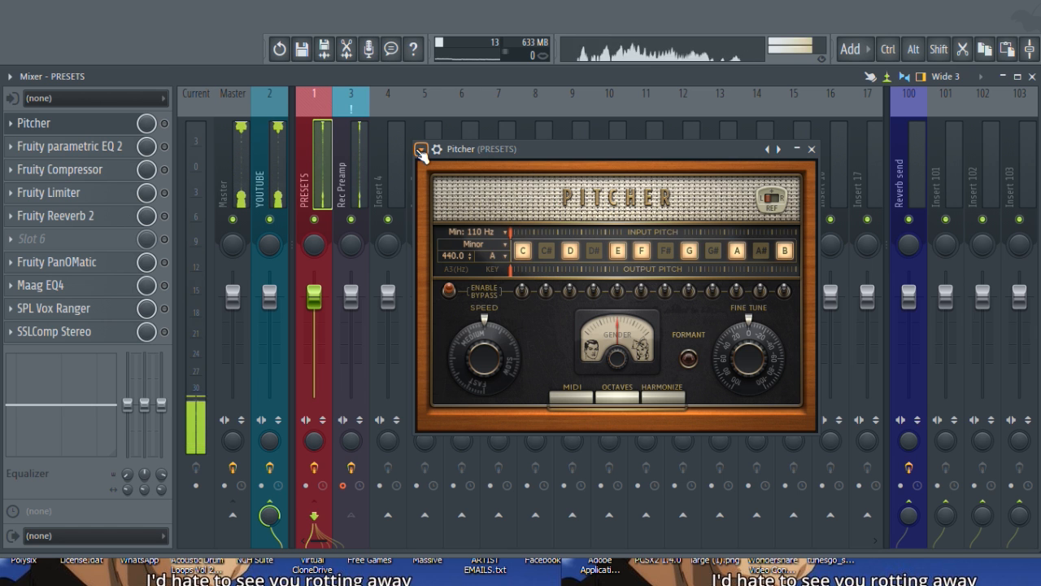
Load the "Okay I Used Autotune" preset into Pitcher and enable its effect slot
{"action": "left_click", "coordinate": [421, 151]}
{"action": "mouse_move", "coordinate": [468, 195]}
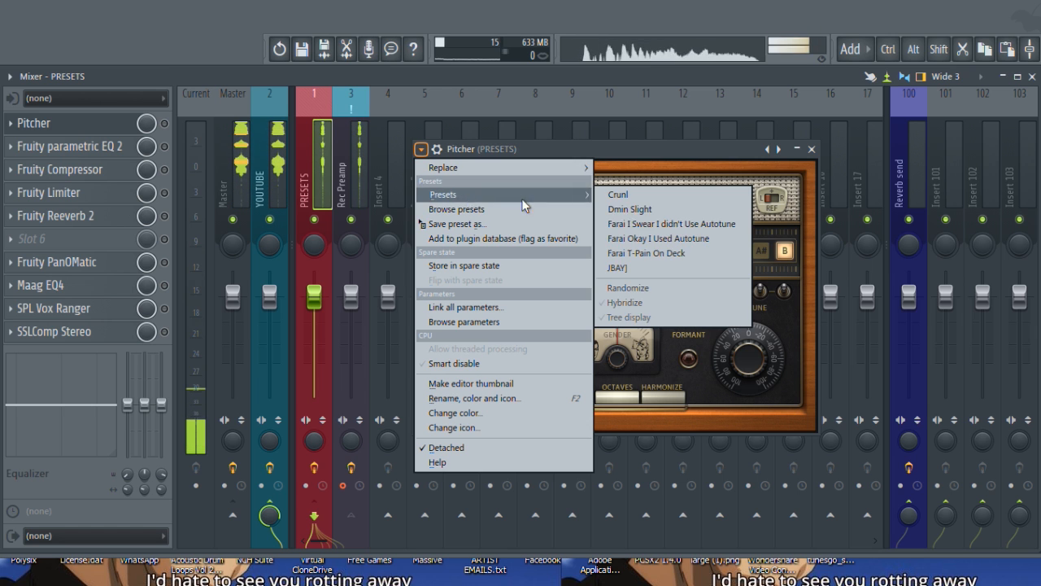
{"action": "left_click", "coordinate": [643, 238]}
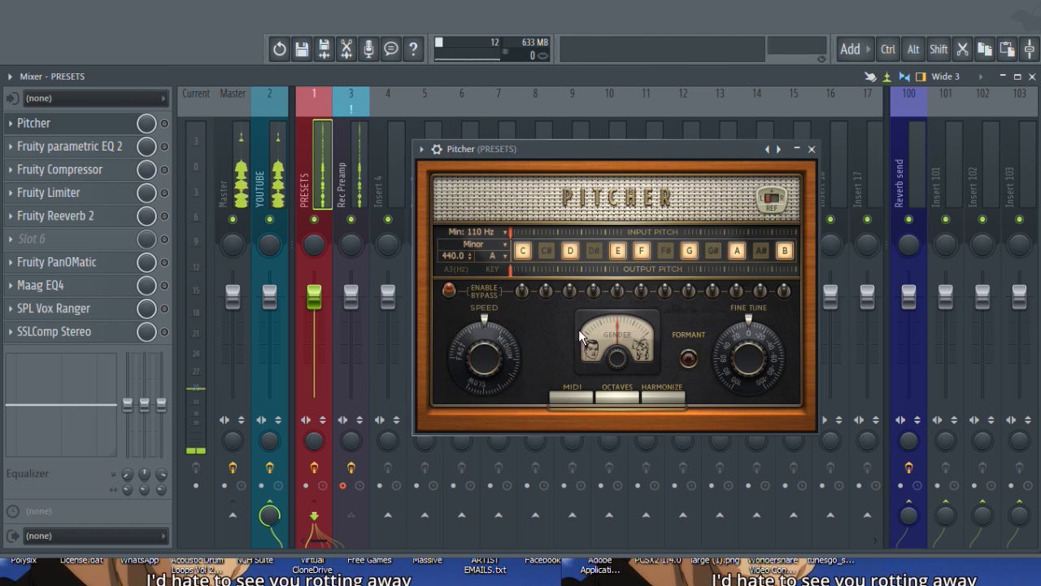
{"action": "left_click", "coordinate": [165, 123]}
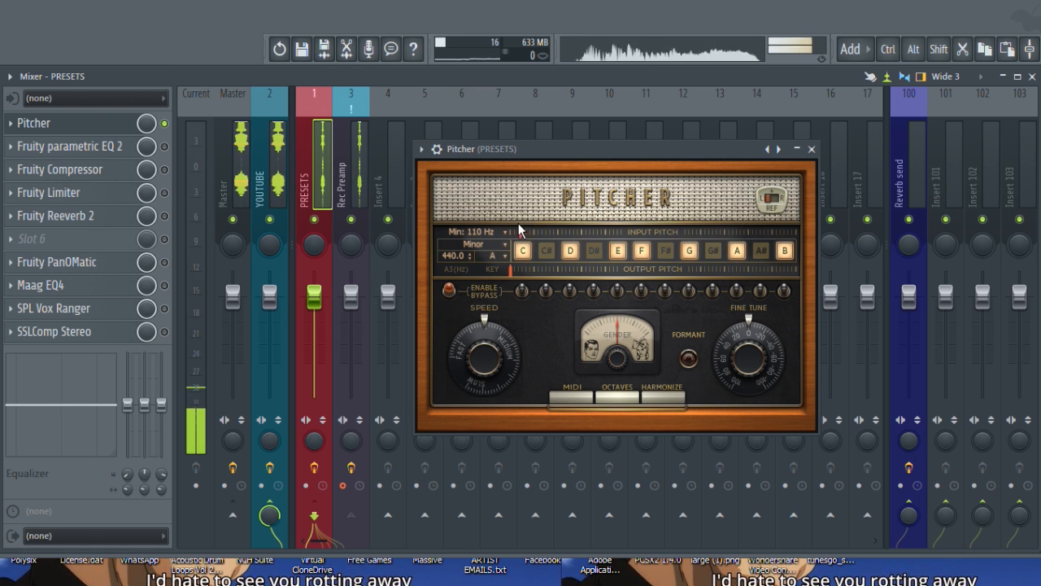
Load the "T-Pain On Deck" preset into Pitcher, and close the plugin to return to the PRESETS mixer track
{"action": "left_click", "coordinate": [436, 150]}
{"action": "mouse_move", "coordinate": [458, 194]}
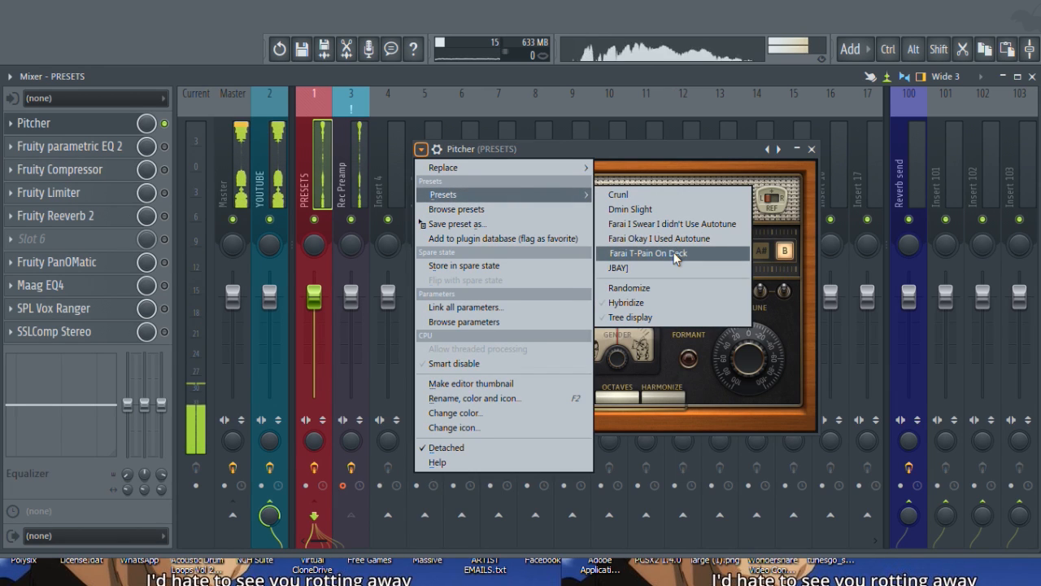
{"action": "left_click", "coordinate": [673, 255]}
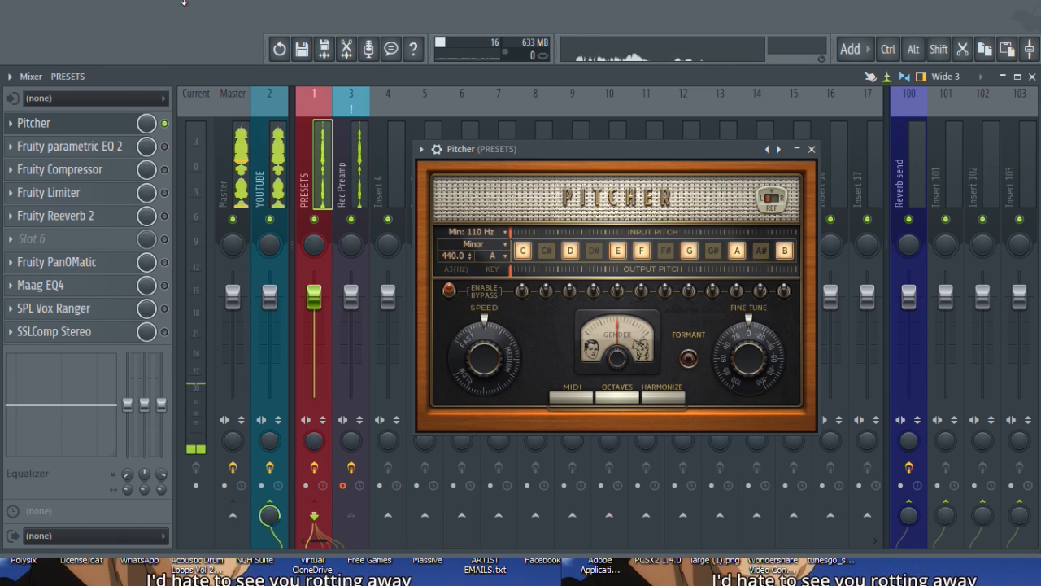
{"action": "left_click", "coordinate": [812, 151]}
{"action": "left_click", "coordinate": [314, 157]}
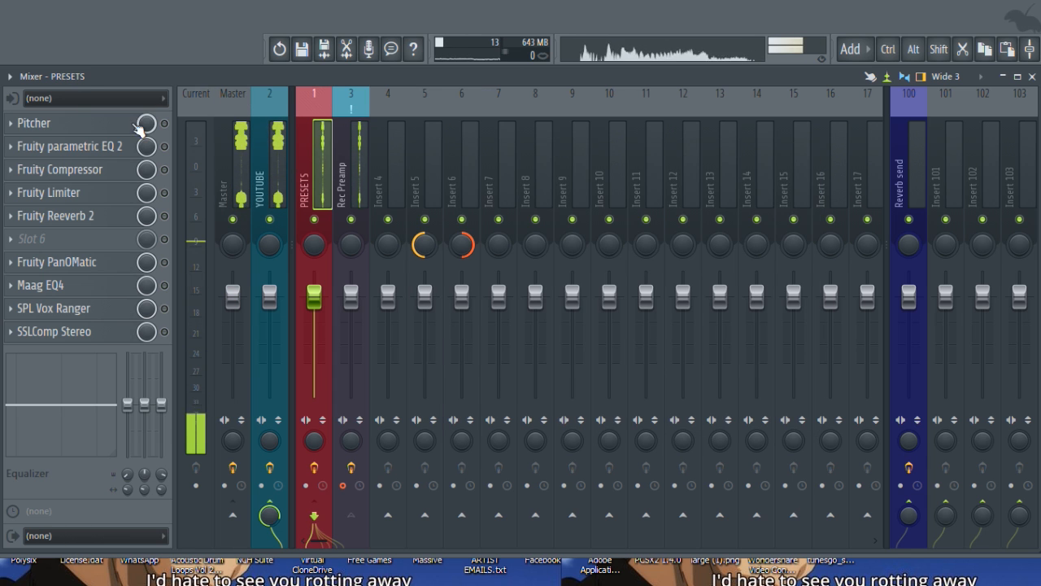
{"action": "left_click", "coordinate": [138, 127]}
{"action": "left_click", "coordinate": [812, 150]}
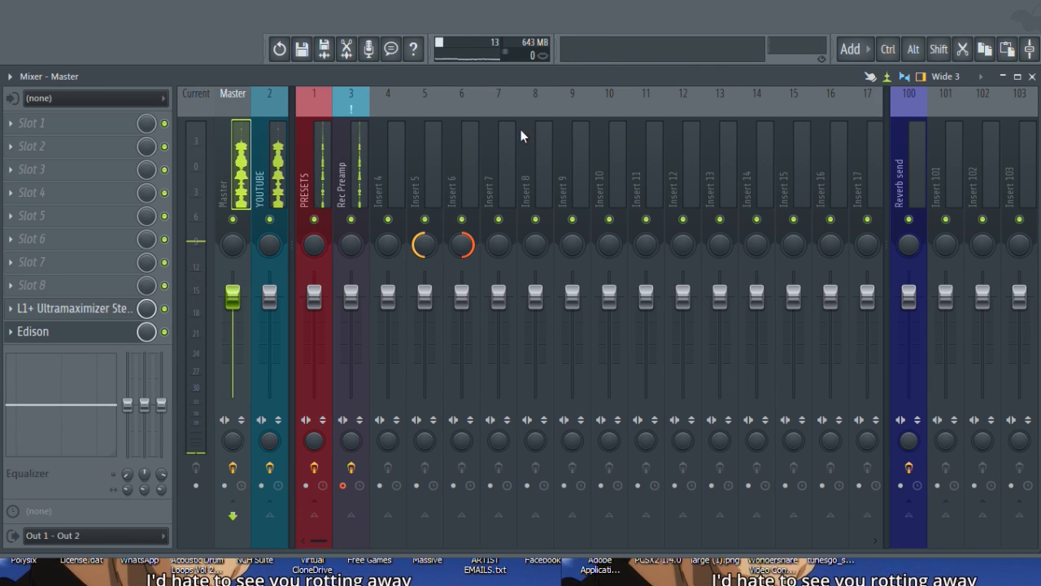
{"action": "left_click", "coordinate": [319, 155]}
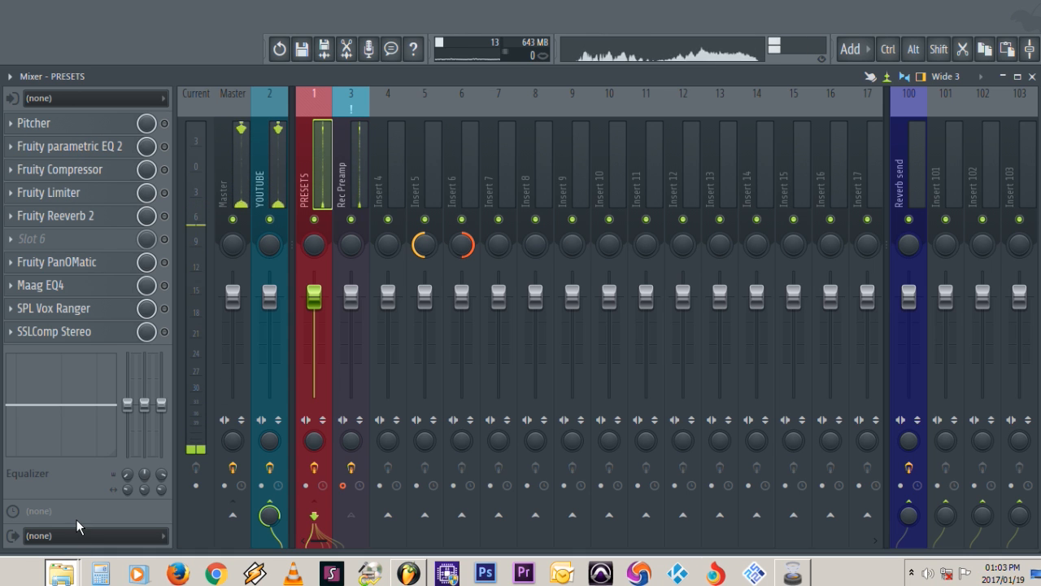
Switch to Windows Explorer, view the preset files in the Recorder Kit's Pitcher folder, and move the window out of the way
{"action": "left_click", "coordinate": [62, 572]}
{"action": "left_click_drag", "start_coordinate": [0, 75], "coordinate": [510, 59]}
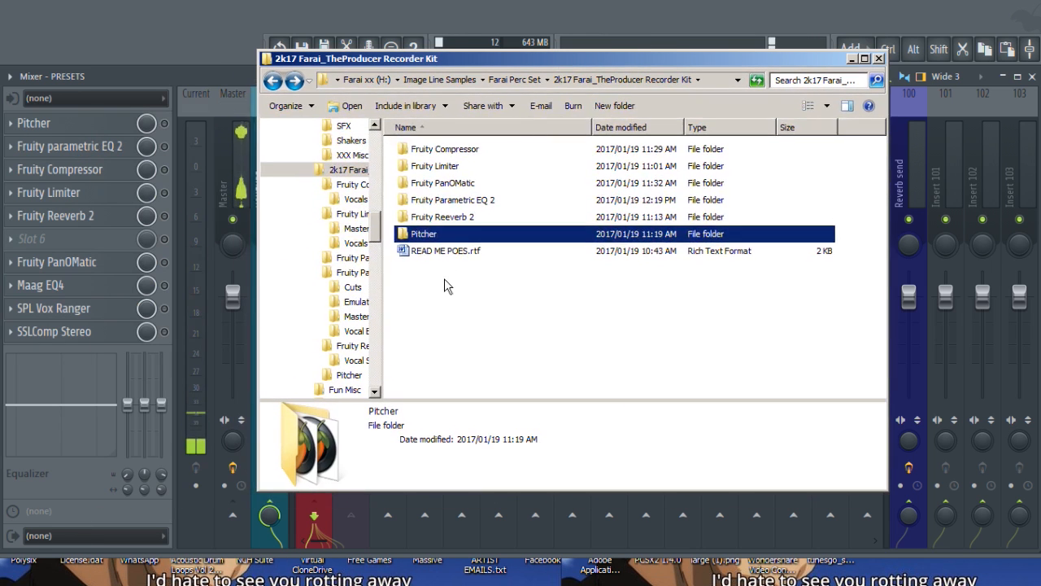
{"action": "double_click", "coordinate": [437, 237]}
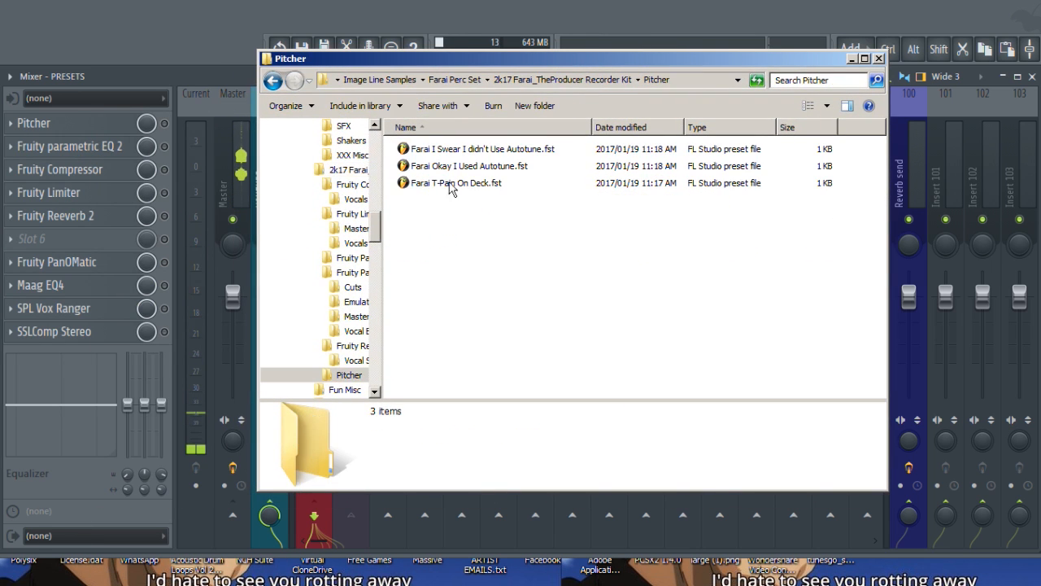
{"action": "left_click", "coordinate": [277, 87]}
{"action": "left_click_drag", "start_coordinate": [575, 60], "coordinate": [0, 155]}
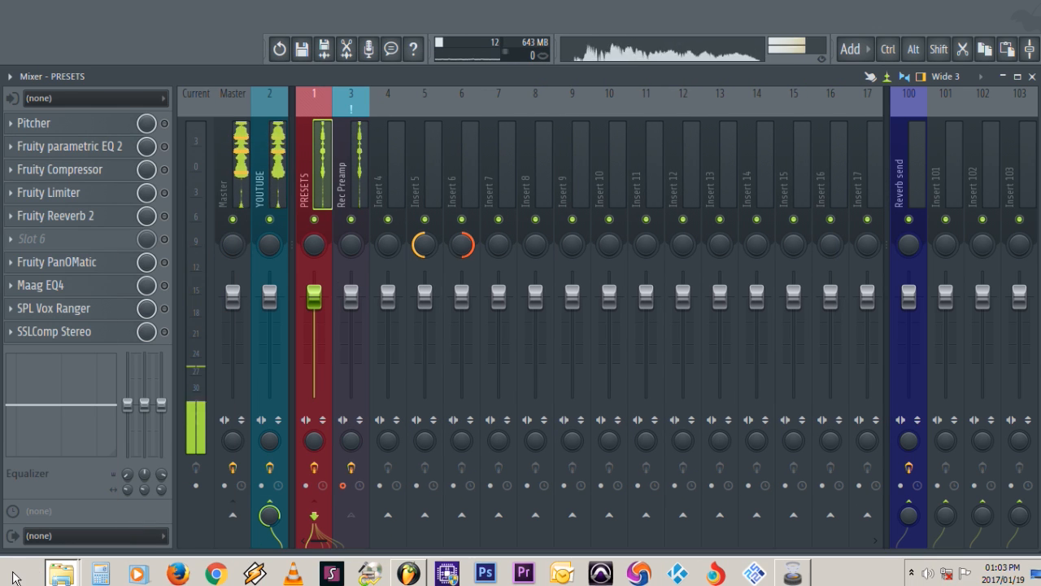
Open the Image-Line folder inside Program Files (x86) on Local Disk (C:) in a separate Explorer window
{"action": "left_click", "coordinate": [13, 576]}
{"action": "key", "text": "Escape"}
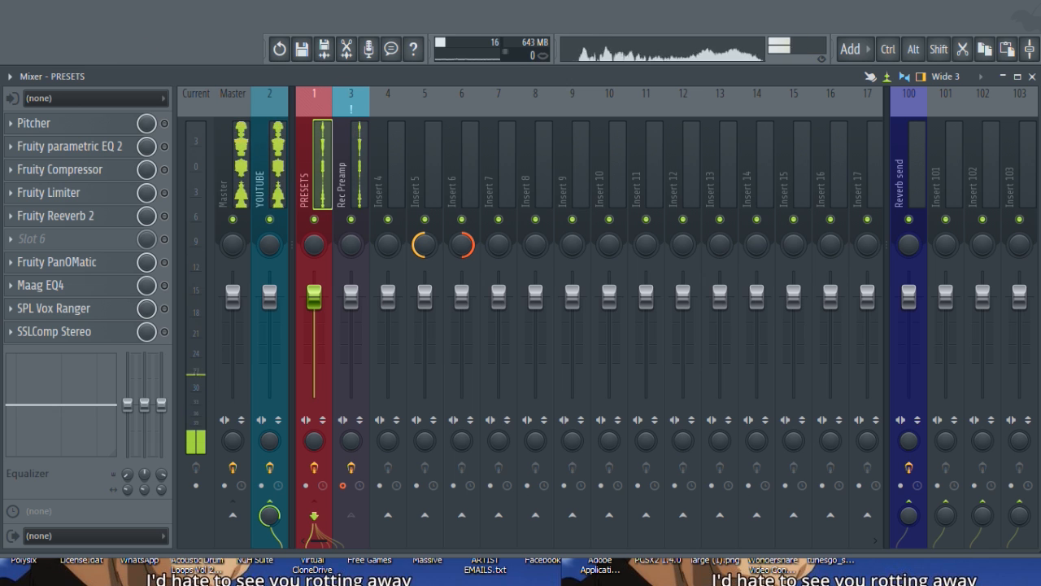
{"action": "left_click_drag", "start_coordinate": [123, 19], "coordinate": [775, 80]}
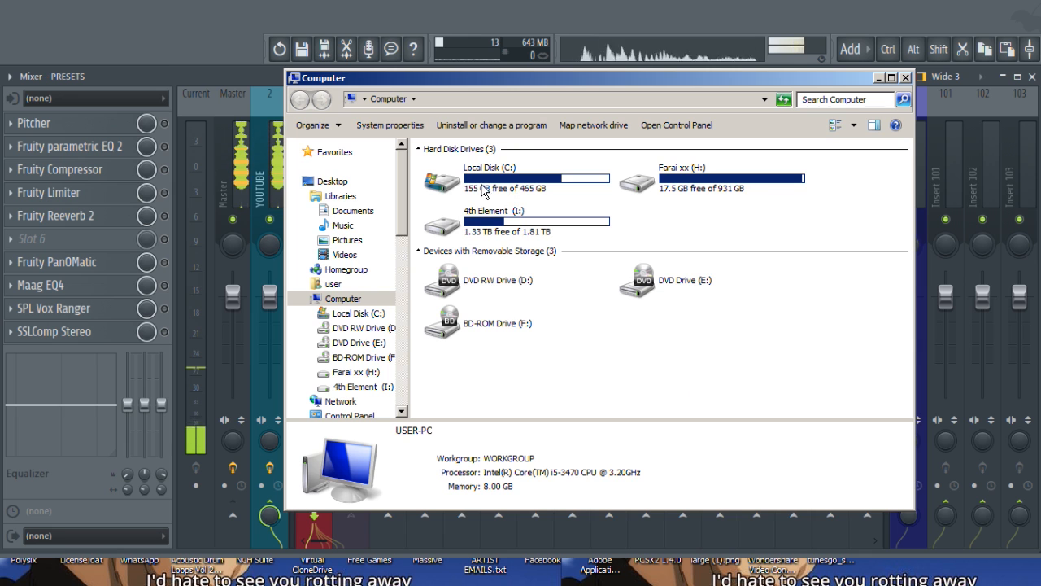
{"action": "double_click", "coordinate": [485, 178]}
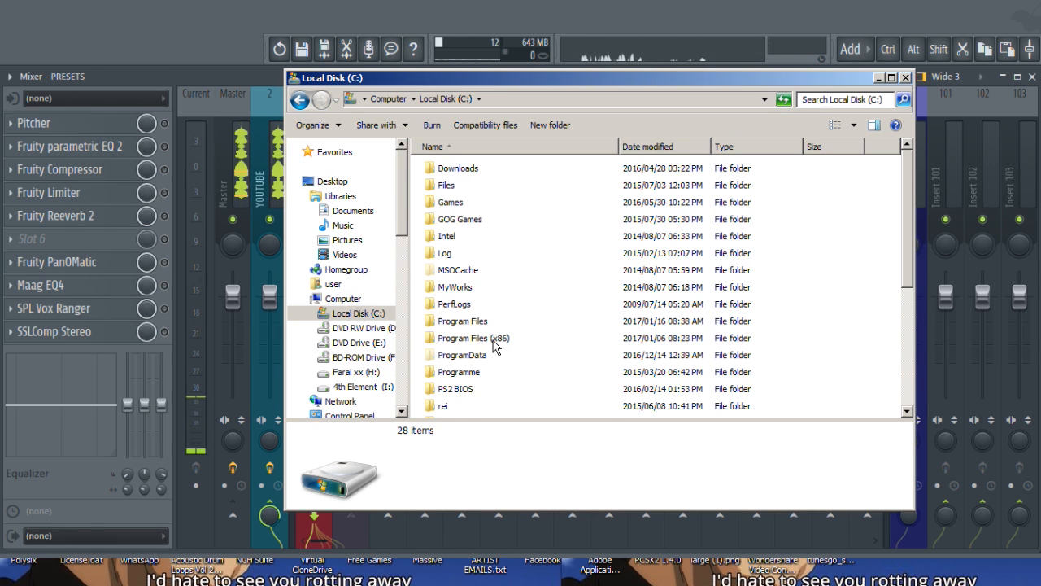
{"action": "double_click", "coordinate": [488, 338]}
{"action": "left_click", "coordinate": [502, 302]}
{"action": "key", "text": "i"}
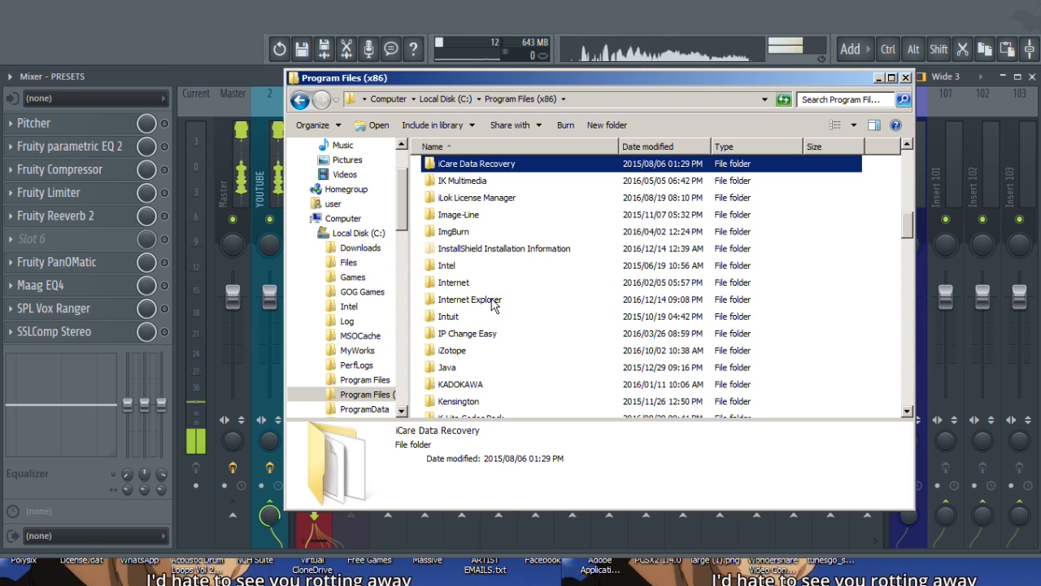
{"action": "key", "text": "Down"}
{"action": "key", "text": "Down"}
{"action": "key", "text": "Down"}
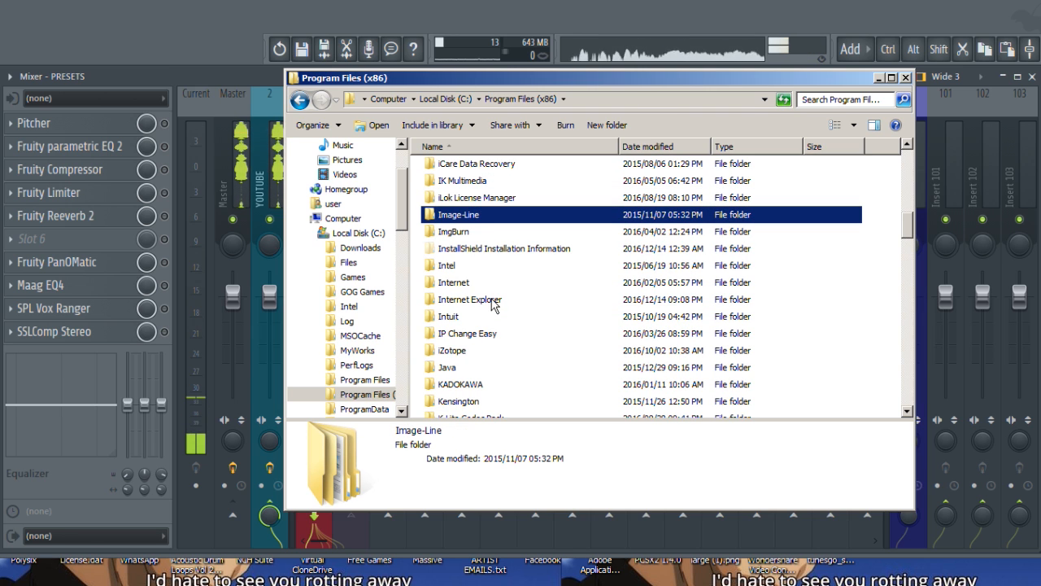
{"action": "double_click", "coordinate": [466, 216]}
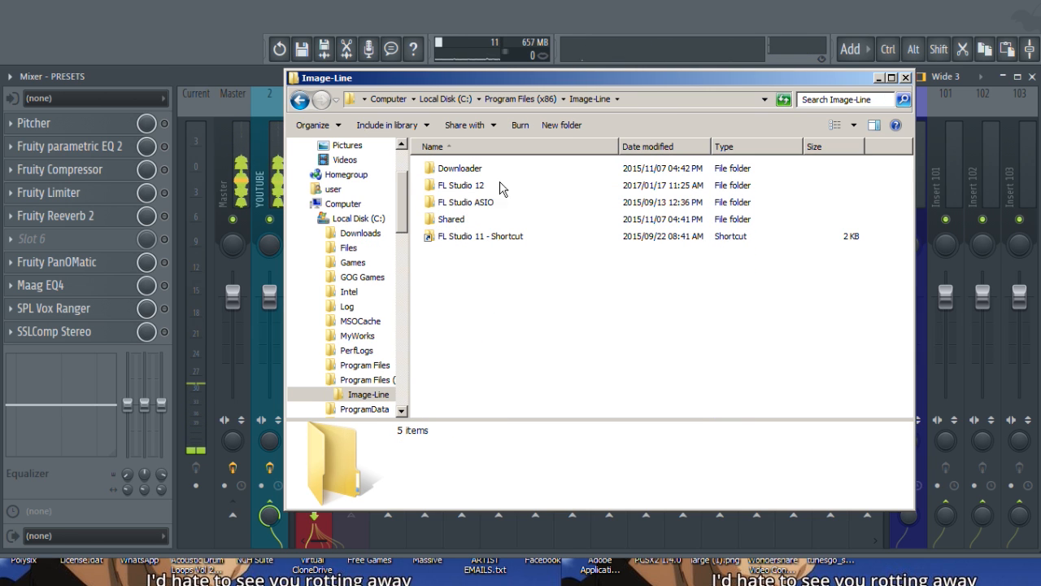
Open the Effects preset folder at FL Studio 12 > Data > Patches > Plugin presets
{"action": "double_click", "coordinate": [460, 187]}
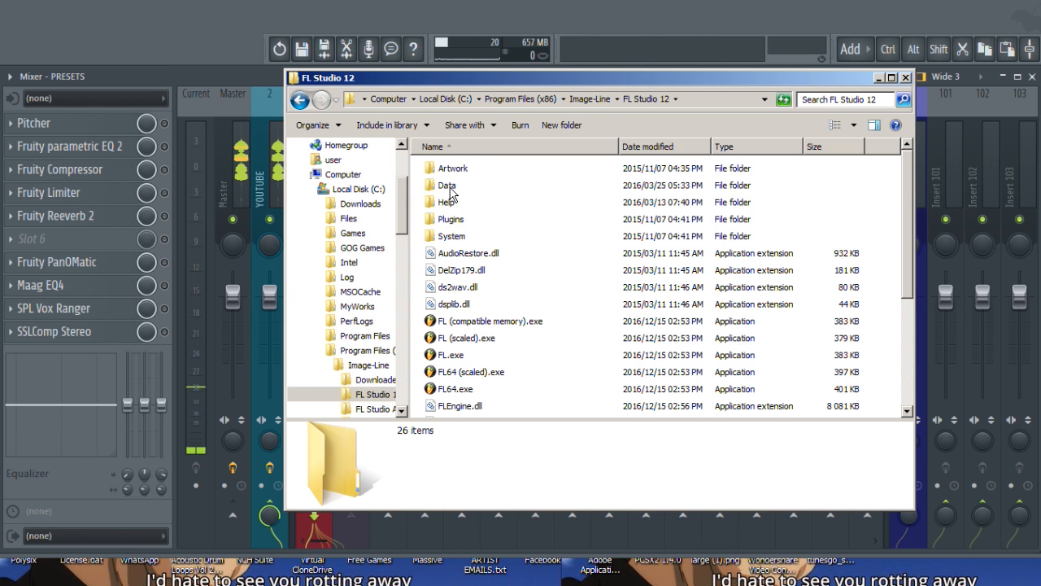
{"action": "double_click", "coordinate": [449, 186]}
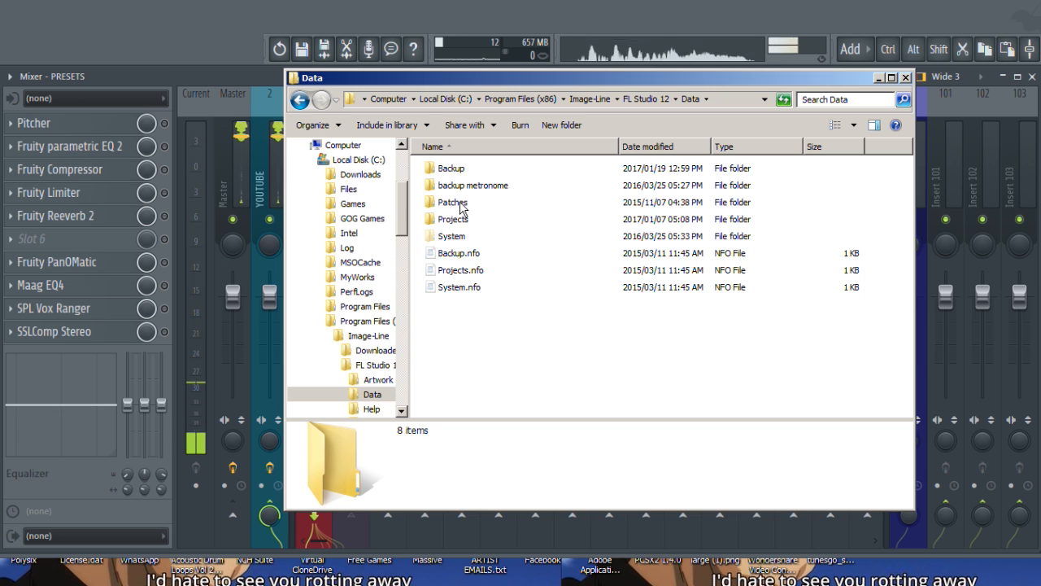
{"action": "double_click", "coordinate": [461, 204]}
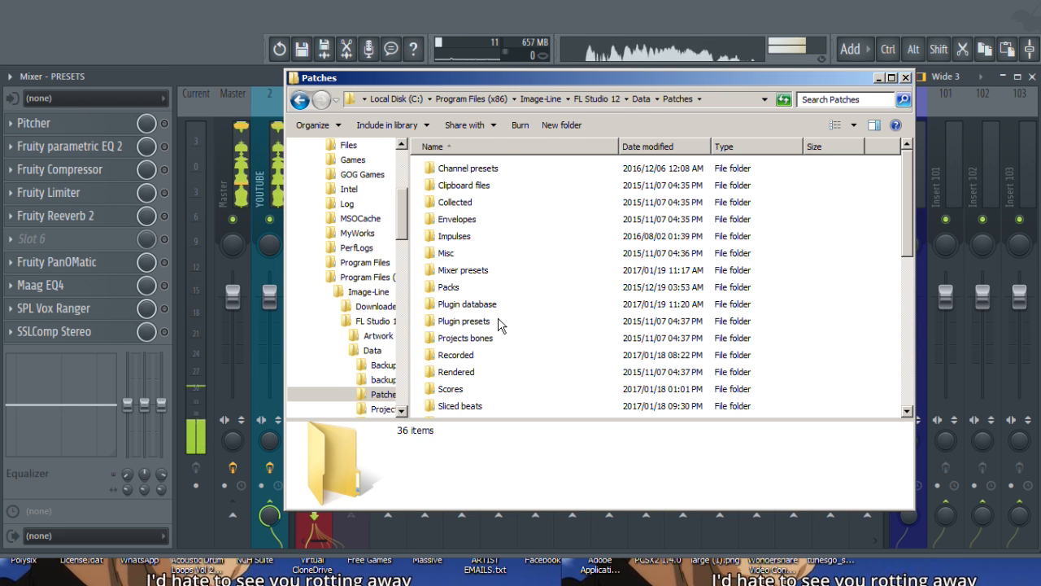
{"action": "double_click", "coordinate": [469, 323]}
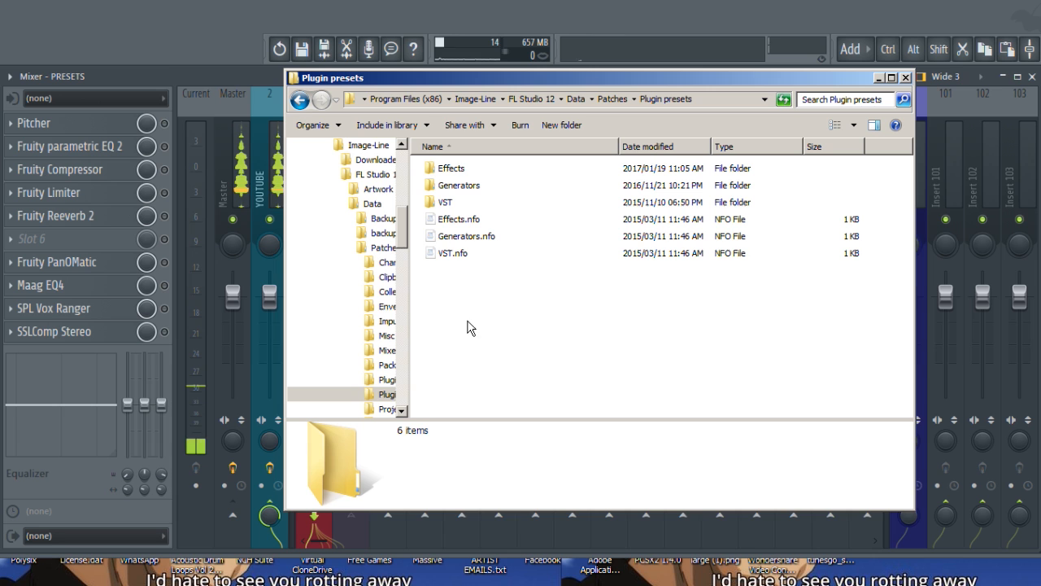
{"action": "left_click", "coordinate": [452, 169]}
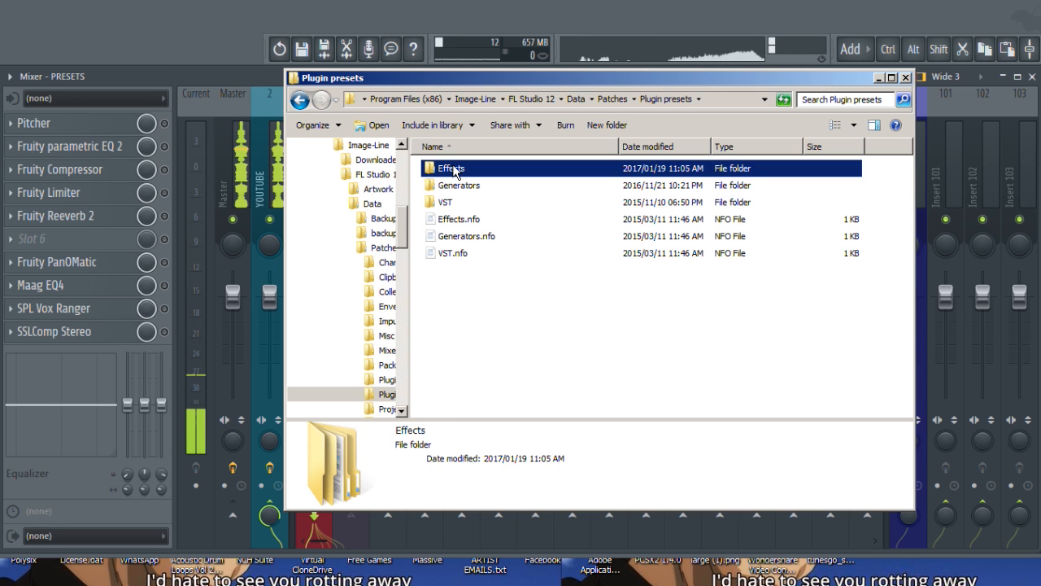
{"action": "double_click", "coordinate": [453, 169]}
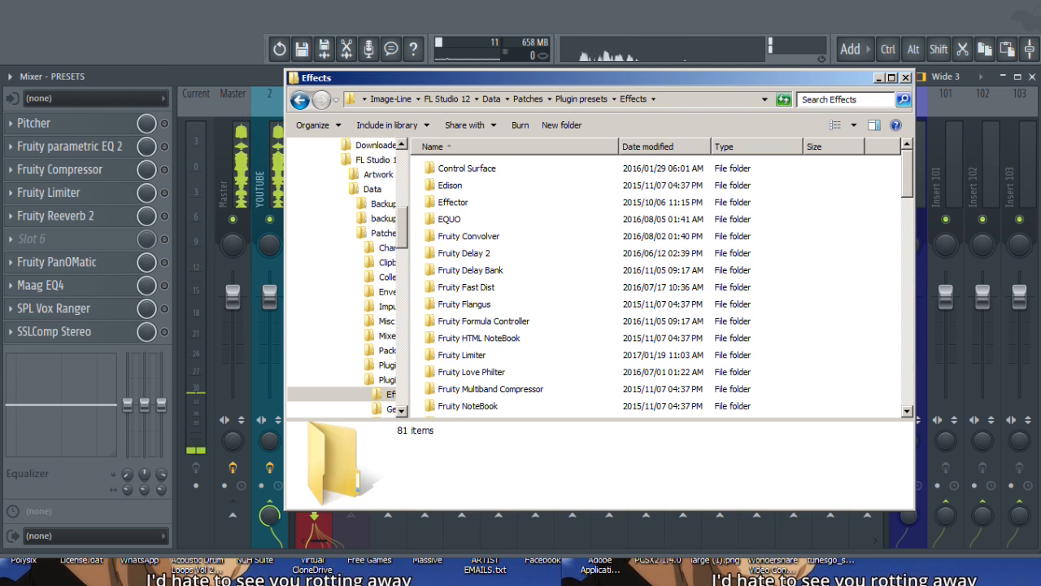
Place the Recorder Kit window beside the Effects window and open the Fruity Limiter folder in both
{"action": "key", "text": "alt+Tab"}
{"action": "left_click_drag", "start_coordinate": [683, 137], "coordinate": [952, 126]}
{"action": "double_click", "coordinate": [722, 232]}
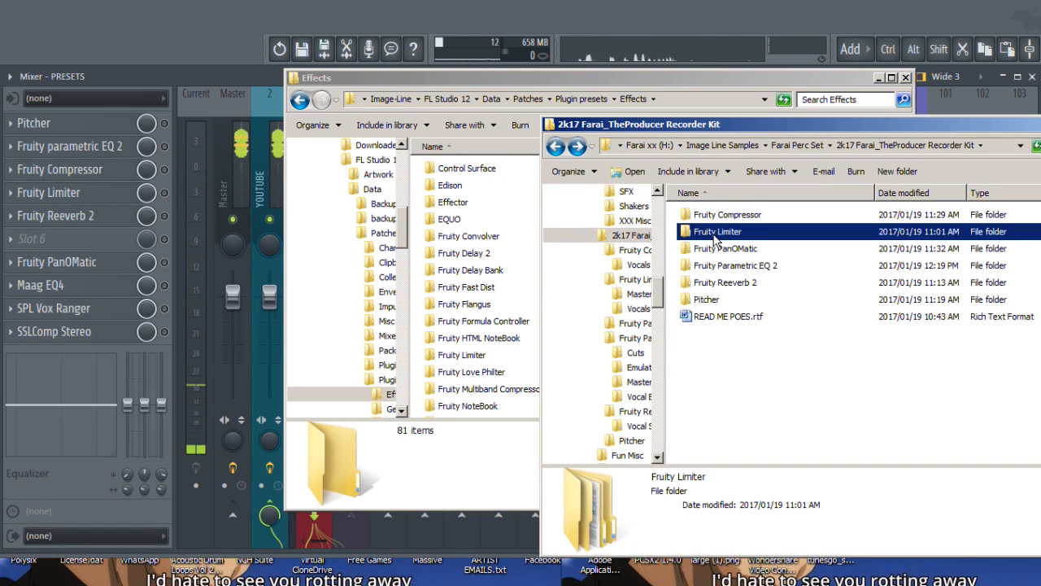
{"action": "left_click", "coordinate": [718, 232]}
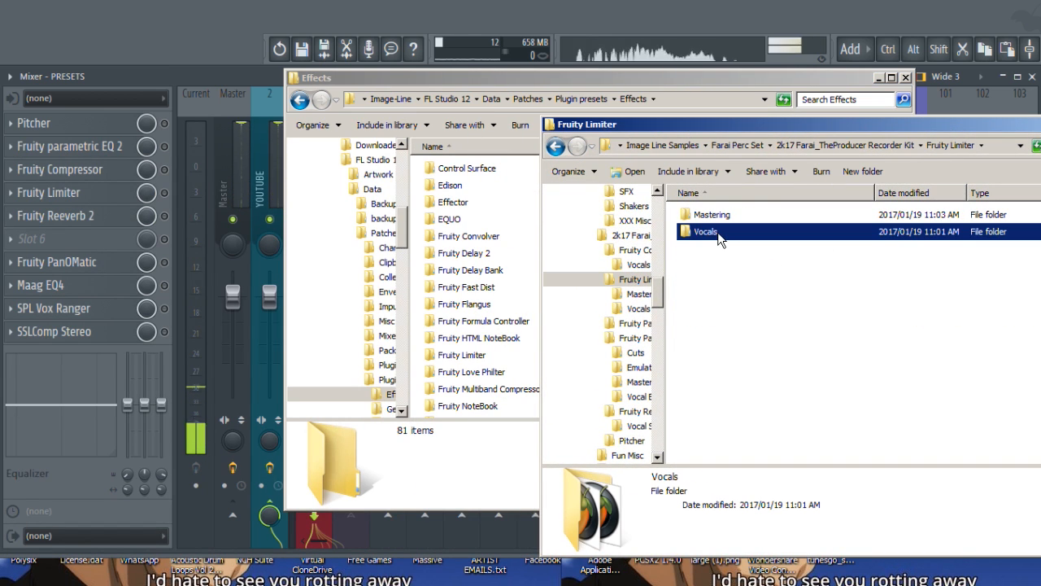
{"action": "double_click", "coordinate": [470, 361]}
{"action": "left_click", "coordinate": [865, 212]}
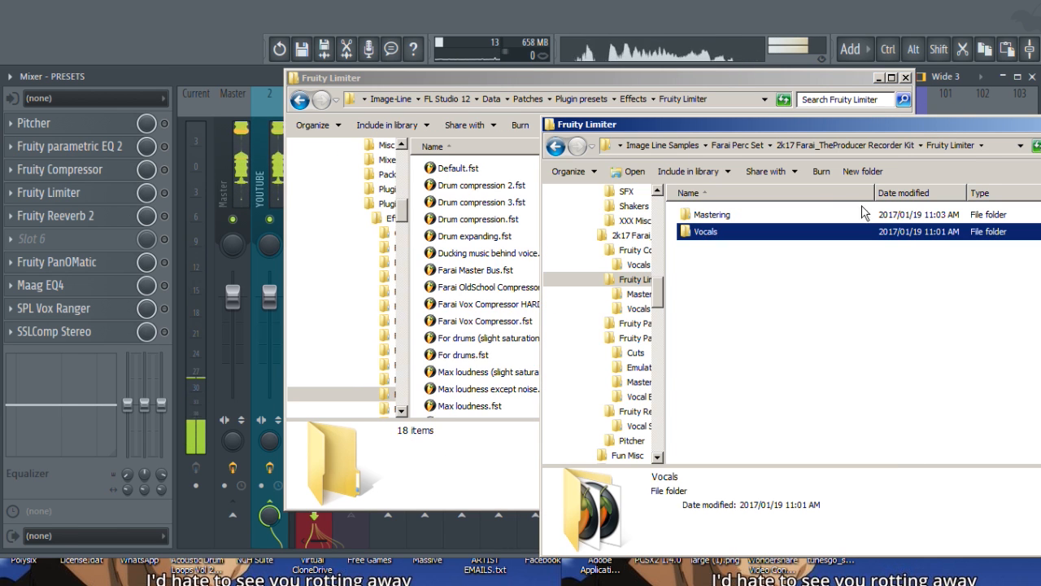
View and select the preset files in the kit's Vocals folder for Fruity Limiter, and return to select the Mastering folder
{"action": "left_click_drag", "start_coordinate": [704, 232], "coordinate": [782, 231]}
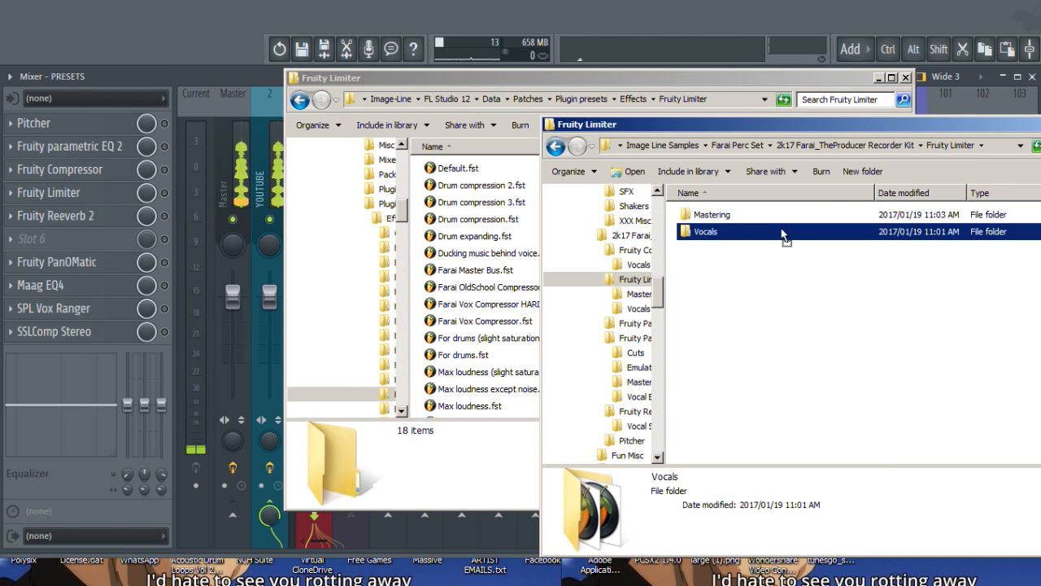
{"action": "double_click", "coordinate": [673, 232]}
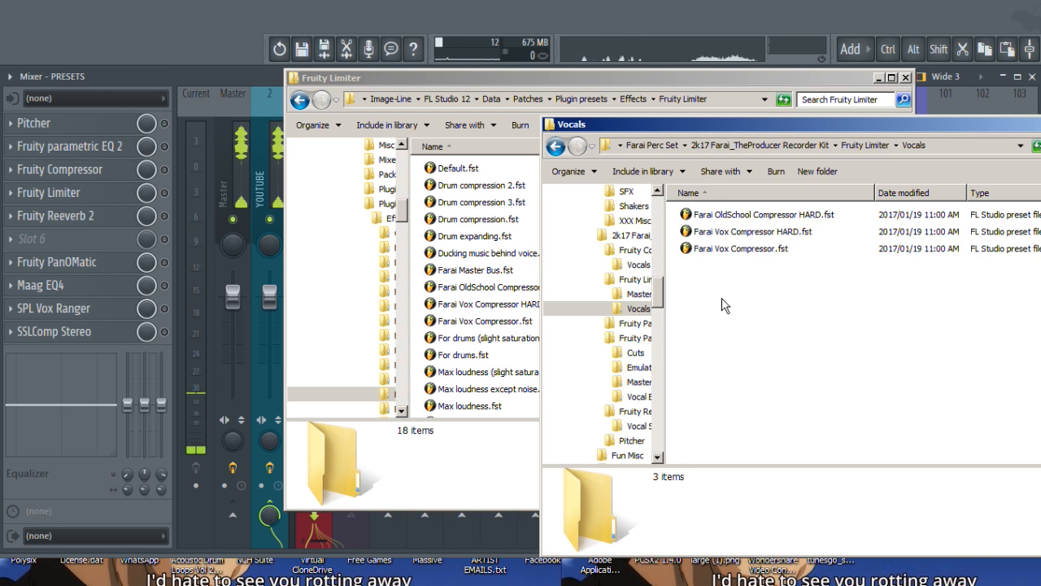
{"action": "key", "text": "ctrl+a"}
{"action": "key", "text": "BackSpace"}
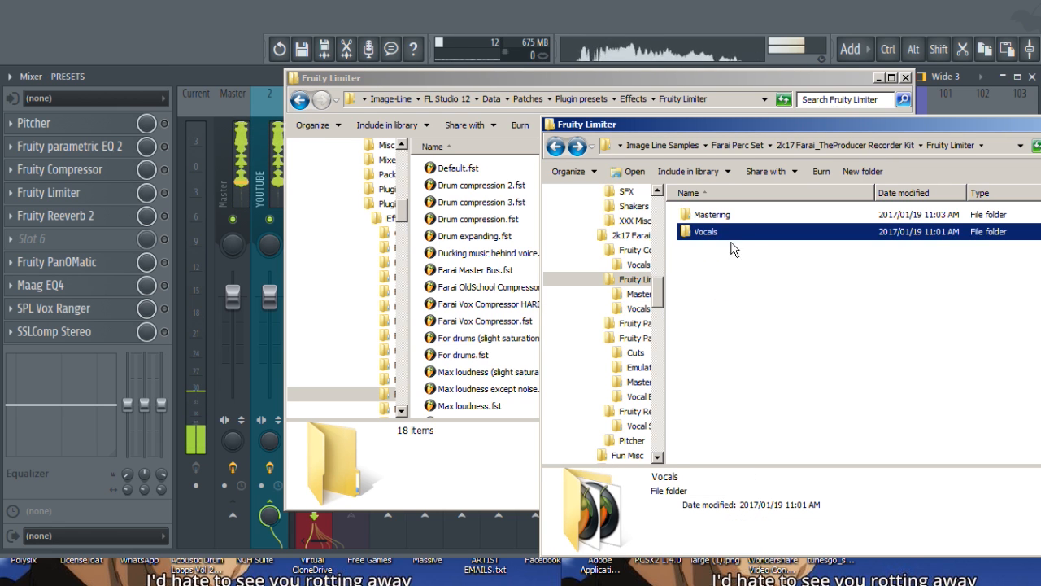
{"action": "left_click", "coordinate": [690, 215]}
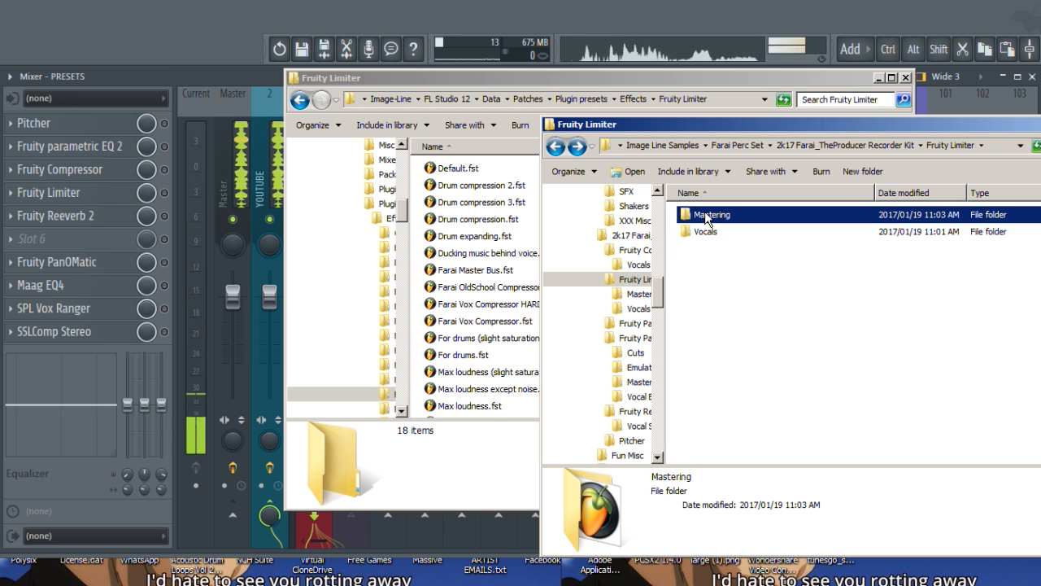
{"action": "left_click", "coordinate": [69, 149]}
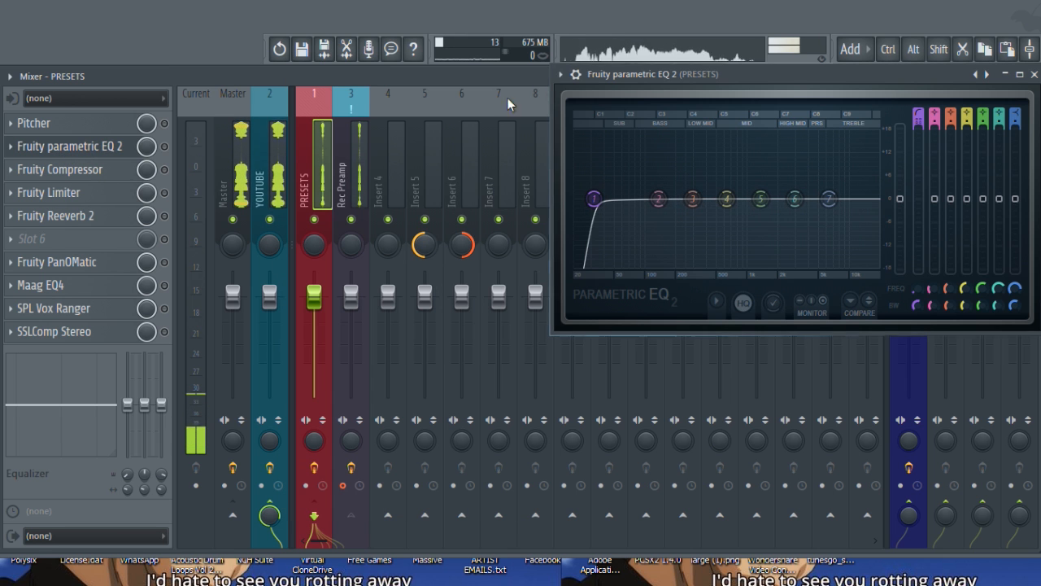
{"action": "left_click", "coordinate": [560, 74]}
{"action": "mouse_move", "coordinate": [583, 120]}
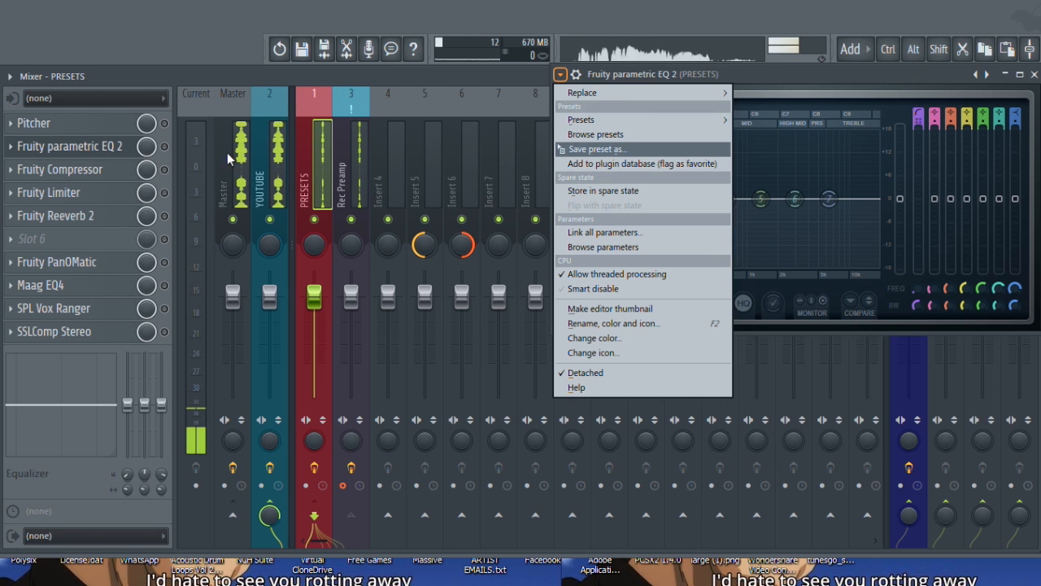
{"action": "left_click", "coordinate": [275, 153]}
{"action": "left_click", "coordinate": [1035, 75]}
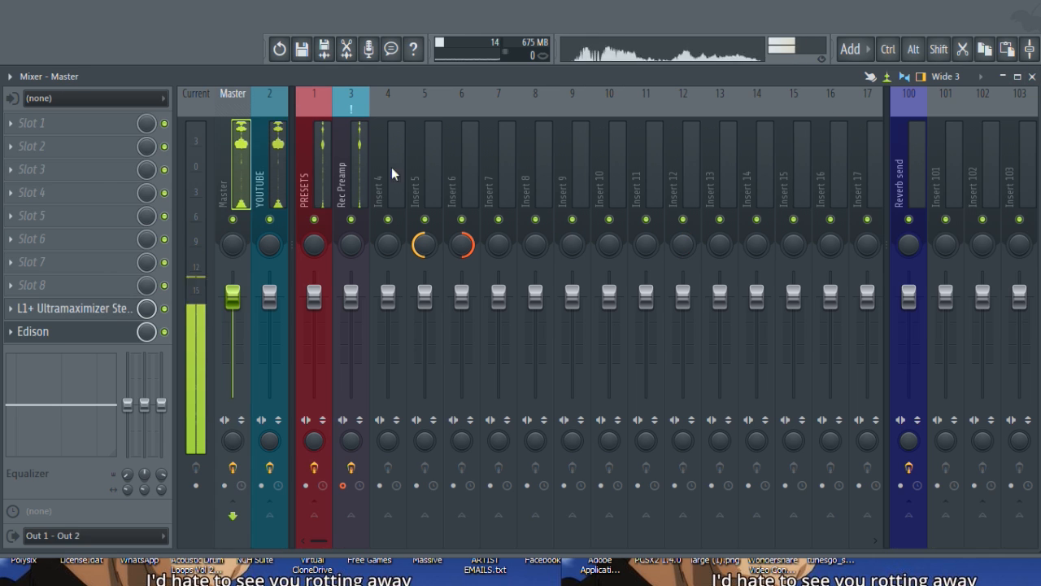
{"action": "left_click", "coordinate": [277, 155]}
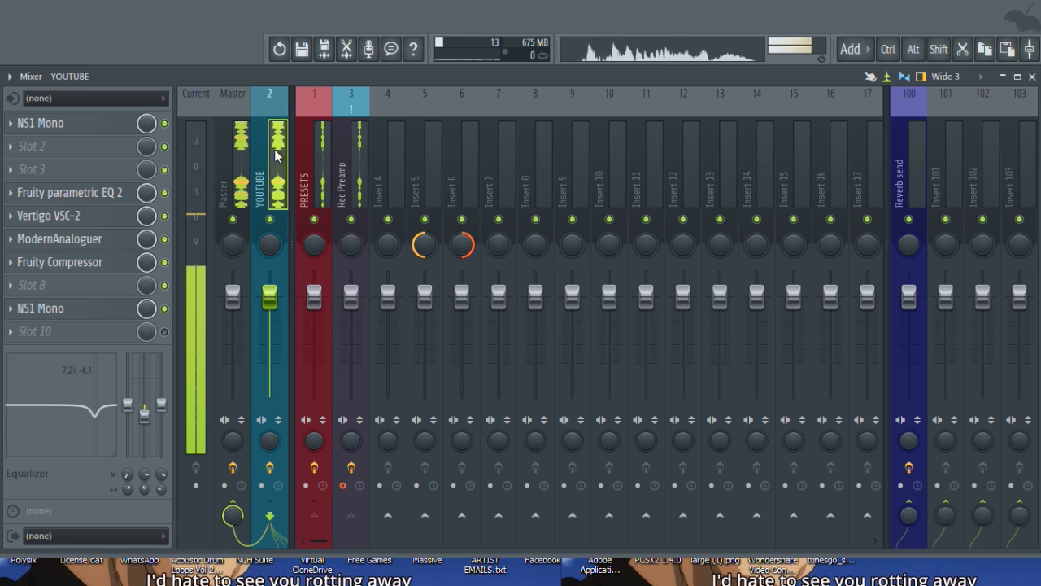
{"action": "left_click", "coordinate": [318, 149]}
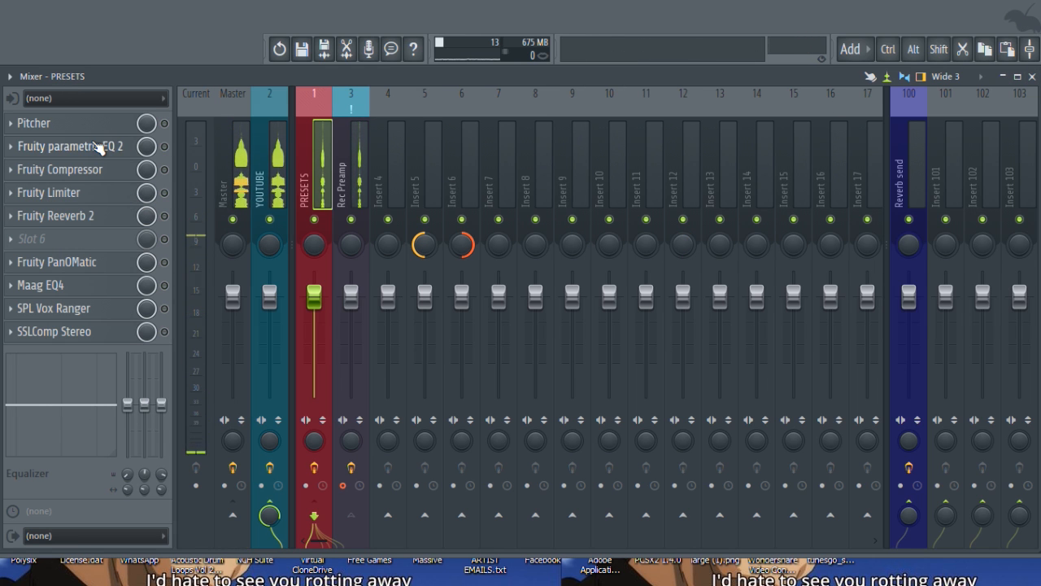
Open Fruity parametric EQ 2 on the PRESETS track, enable its slot, and load the "200 Hz Bass Ref" preset
{"action": "left_click", "coordinate": [98, 147]}
{"action": "left_click_drag", "start_coordinate": [731, 70], "coordinate": [698, 128]}
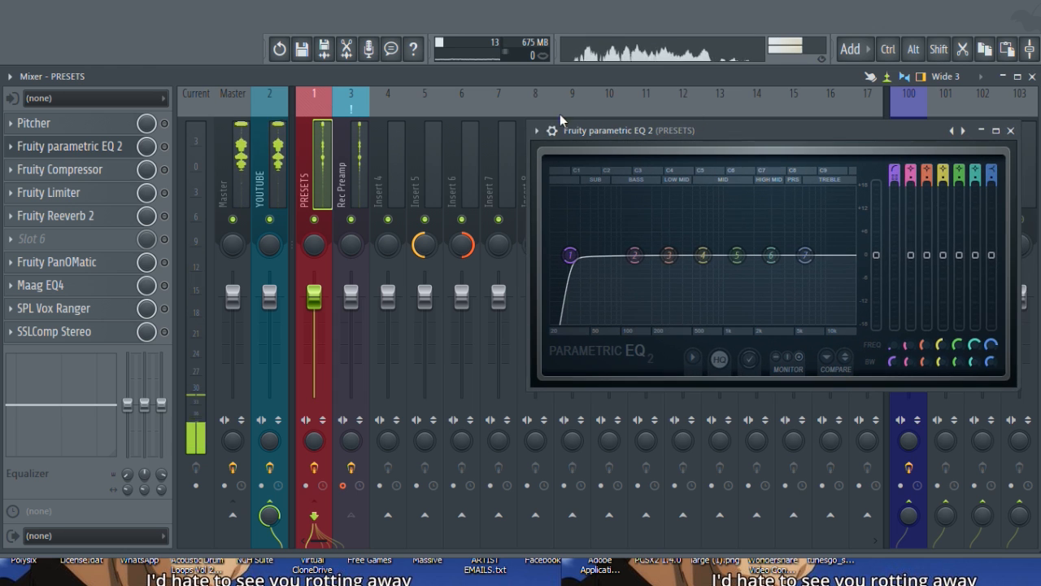
{"action": "left_click", "coordinate": [538, 130]}
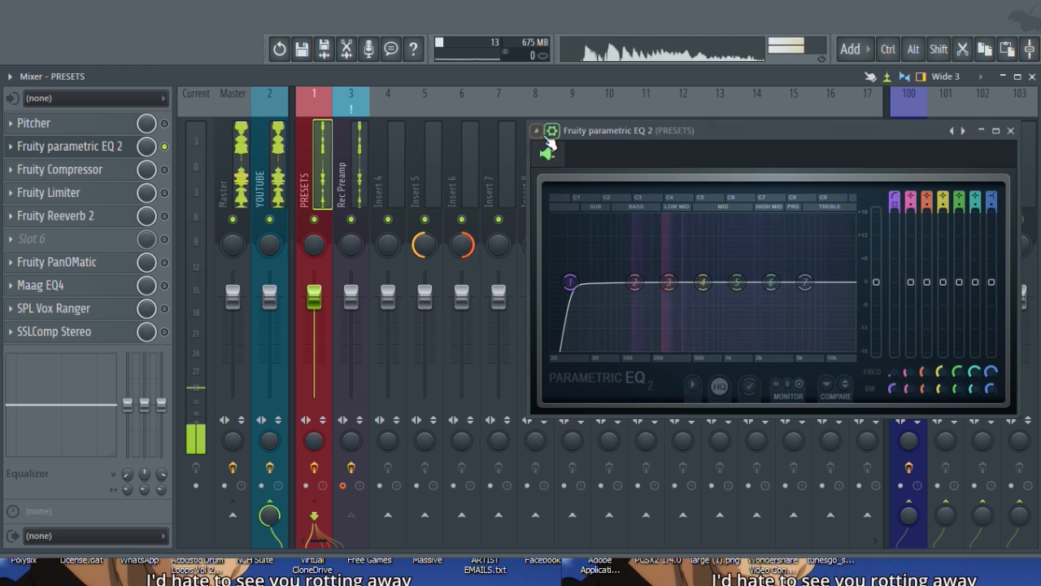
{"action": "left_click", "coordinate": [538, 130]}
{"action": "left_click", "coordinate": [538, 130]}
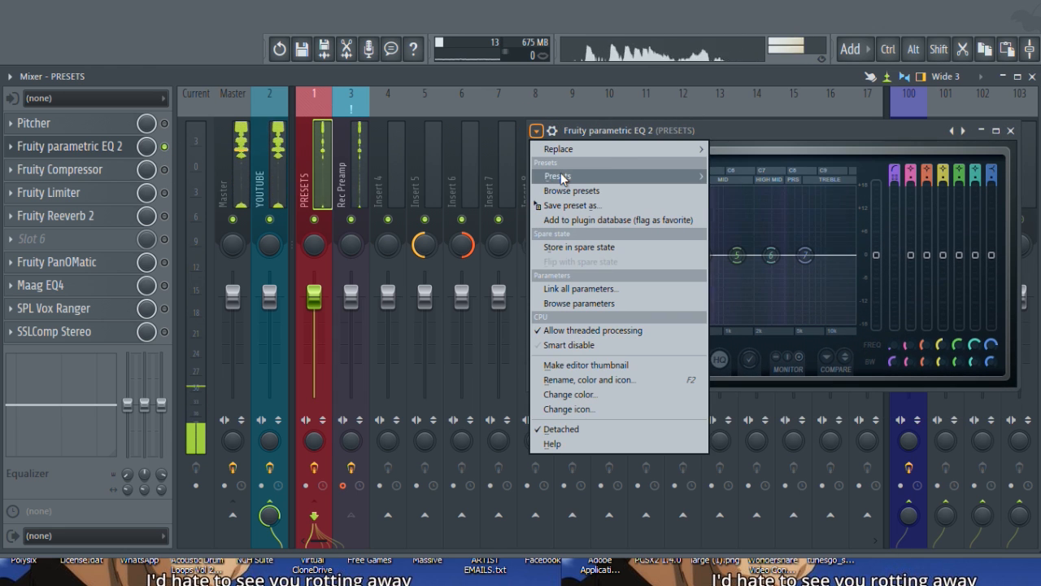
{"action": "mouse_move", "coordinate": [561, 177]}
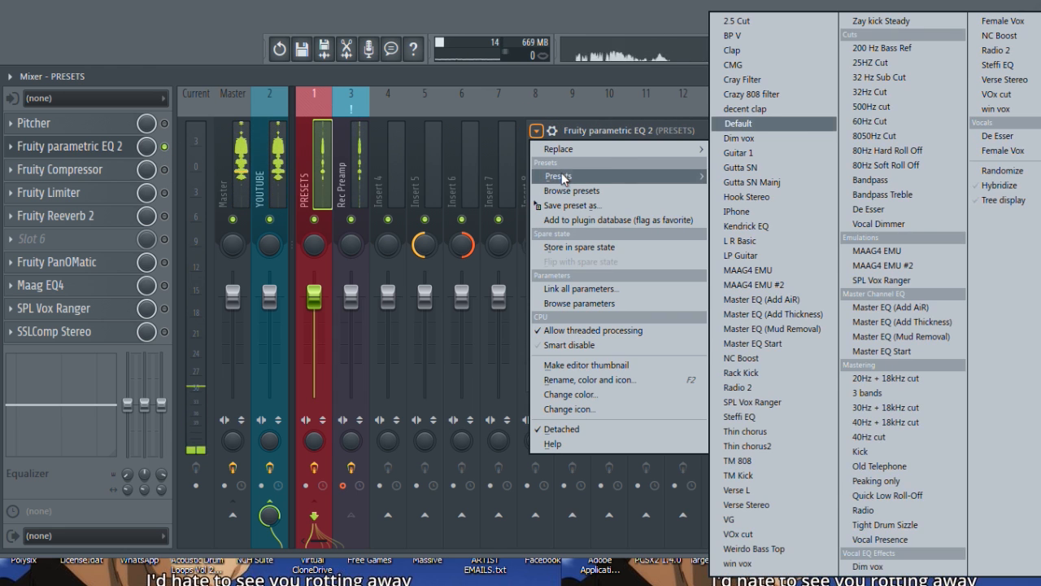
{"action": "left_click", "coordinate": [871, 47]}
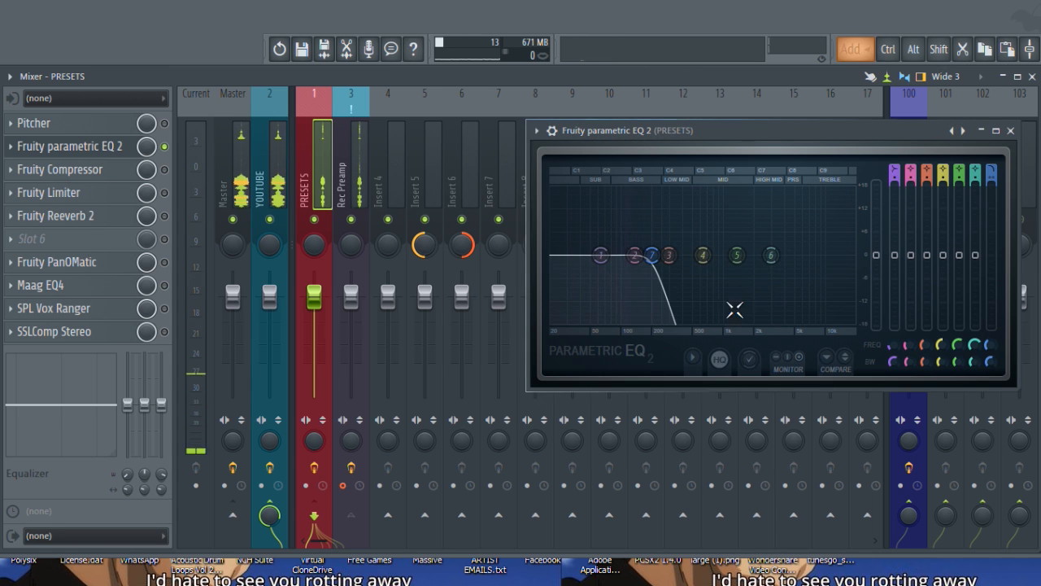
Switch to the neighbouring EQ preset and back, and adjust the curve with a slight band 3 boost at about 204 Hz
{"action": "left_click", "coordinate": [965, 131]}
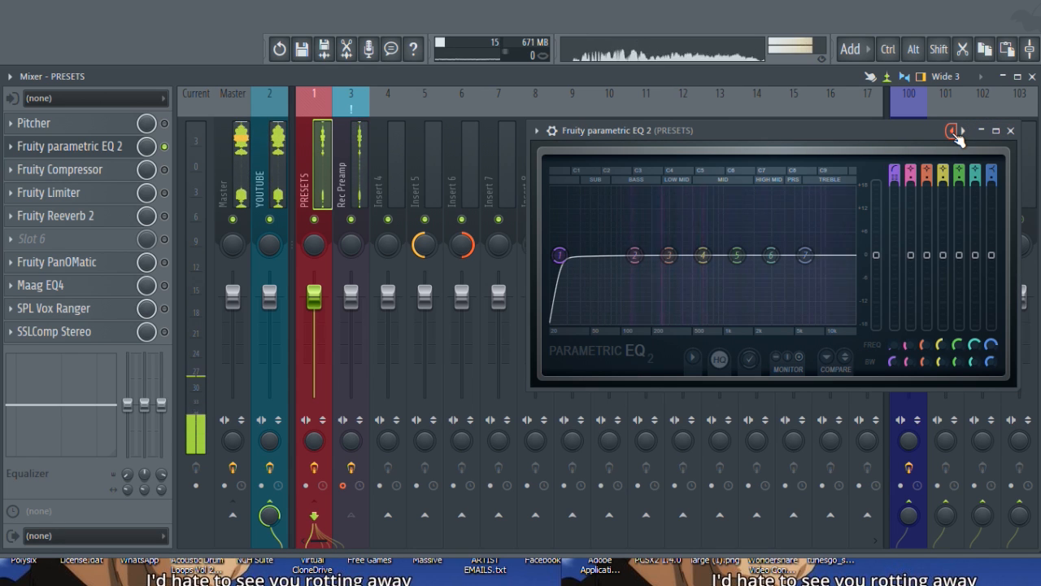
{"action": "left_click", "coordinate": [958, 135]}
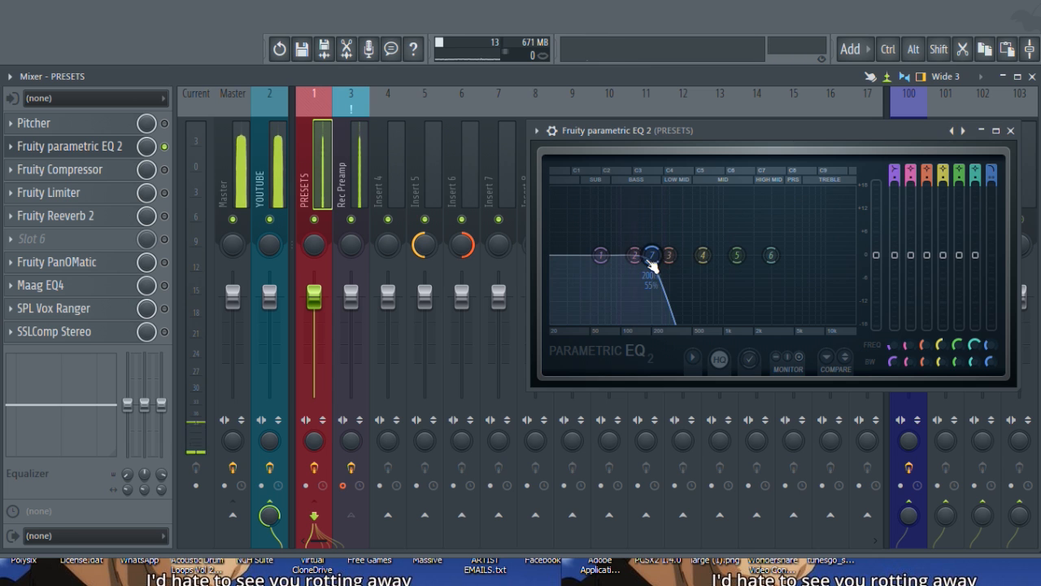
{"action": "mouse_move", "coordinate": [653, 256]}
{"action": "left_mouse_down"}
{"action": "mouse_move", "coordinate": [758, 256]}
{"action": "mouse_move", "coordinate": [667, 253]}
{"action": "mouse_move", "coordinate": [647, 221]}
{"action": "mouse_move", "coordinate": [656, 238]}
{"action": "left_mouse_up"}
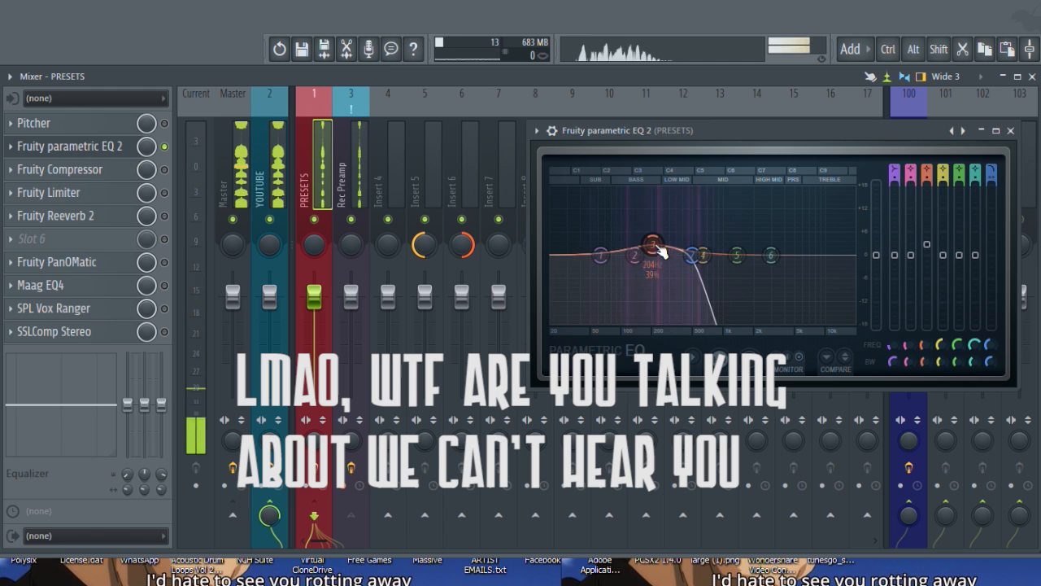
Step the PRESETS track's EQ through the cut presets to "500Hz cut" and raise band 7's cutoff to about 6715 Hz
{"action": "left_click", "coordinate": [964, 131]}
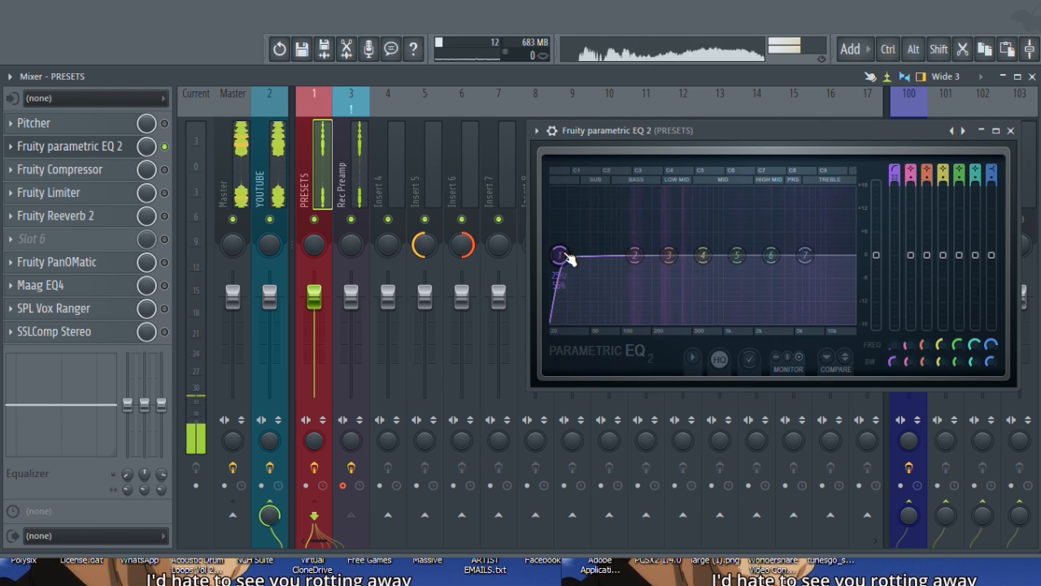
{"action": "left_click", "coordinate": [964, 132]}
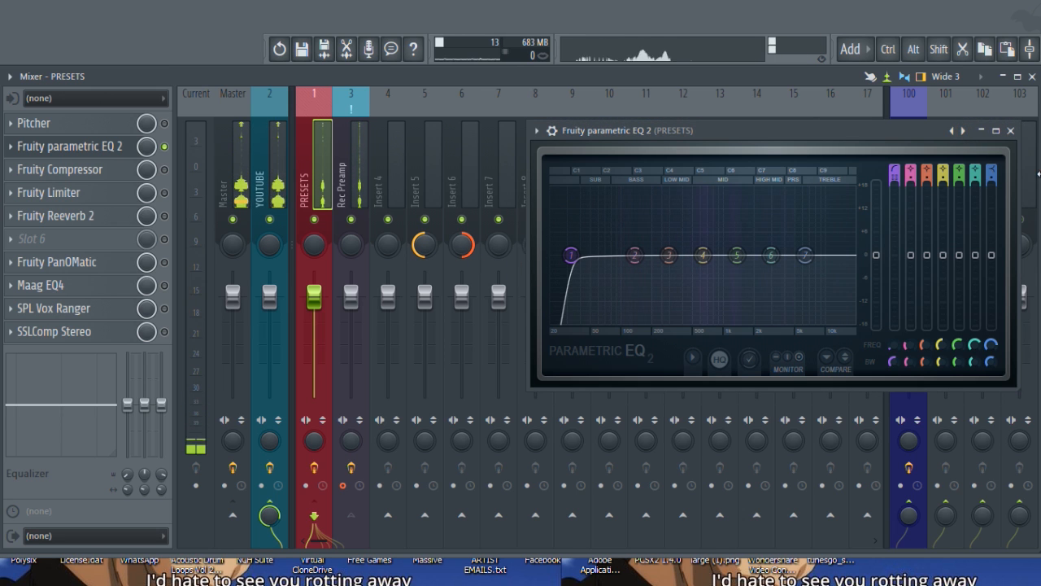
{"action": "left_click", "coordinate": [963, 132]}
{"action": "left_click", "coordinate": [964, 132]}
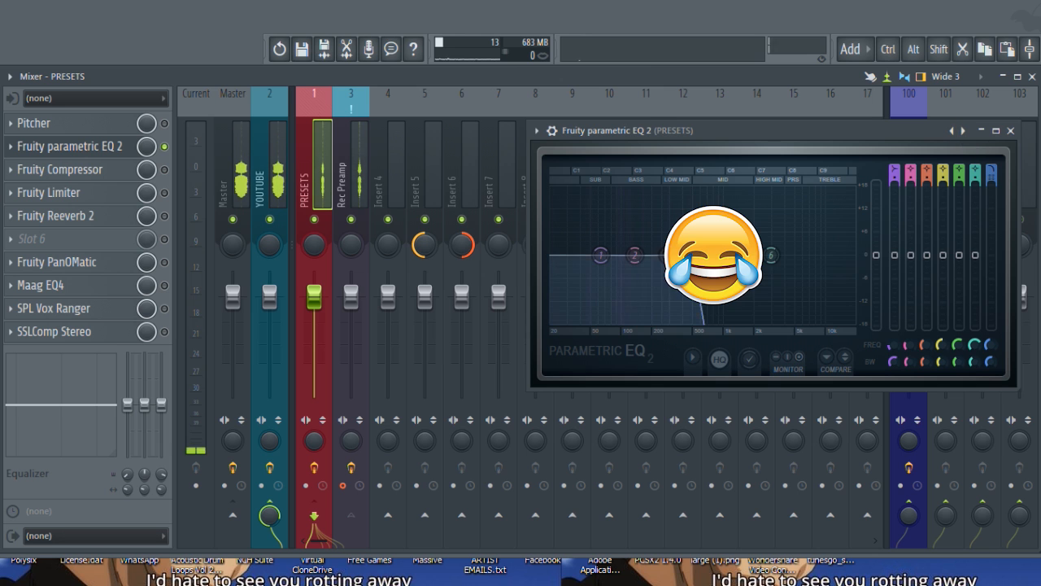
{"action": "left_click_drag", "start_coordinate": [692, 256], "coordinate": [809, 255]}
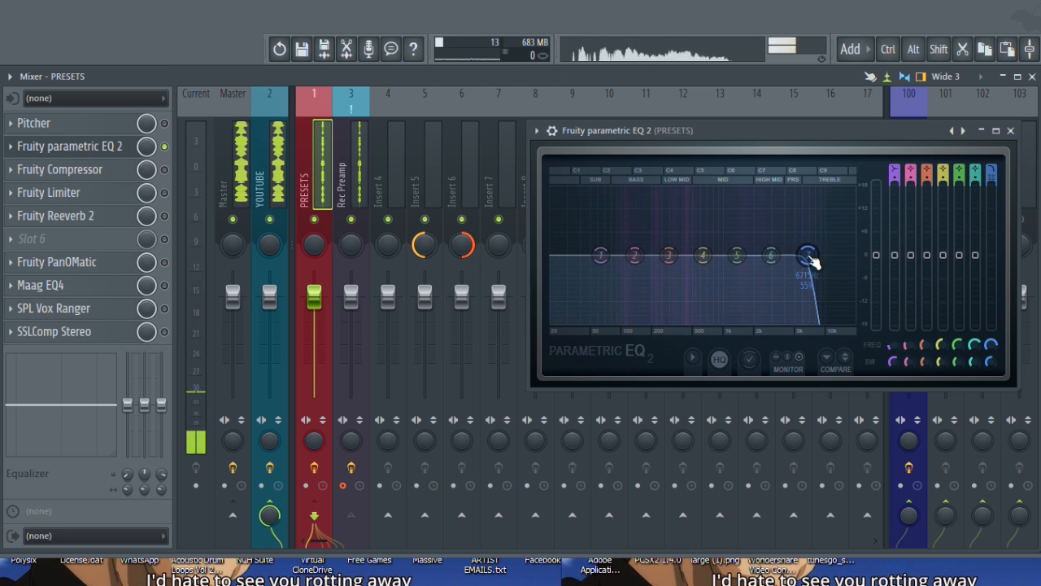
Advance the EQ through the "60Hz Cut" and "8050Hz Cut" presets to "80Hz Hard Roll Off"
{"action": "left_click", "coordinate": [962, 131]}
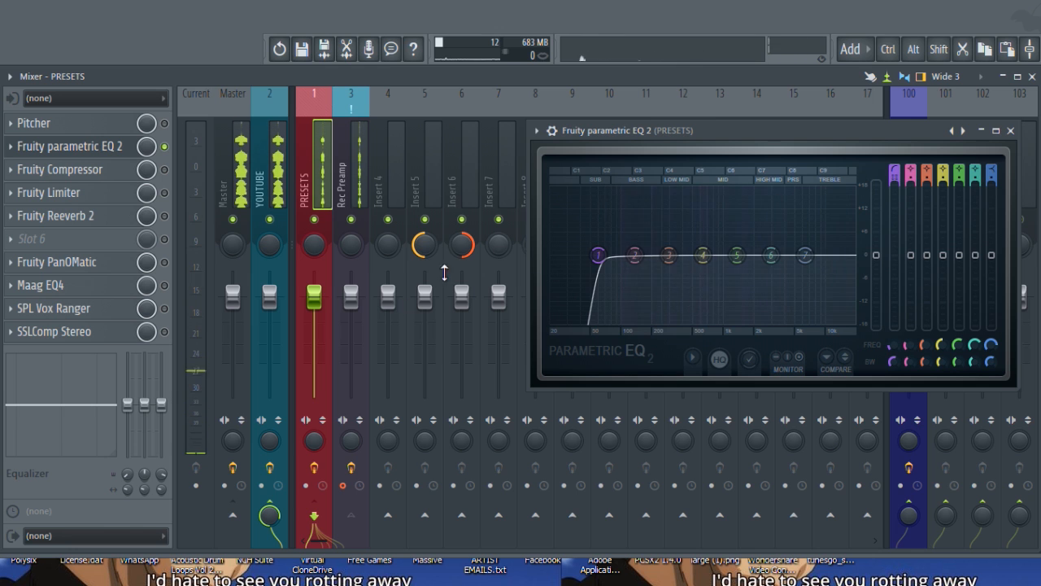
{"action": "left_click", "coordinate": [963, 132]}
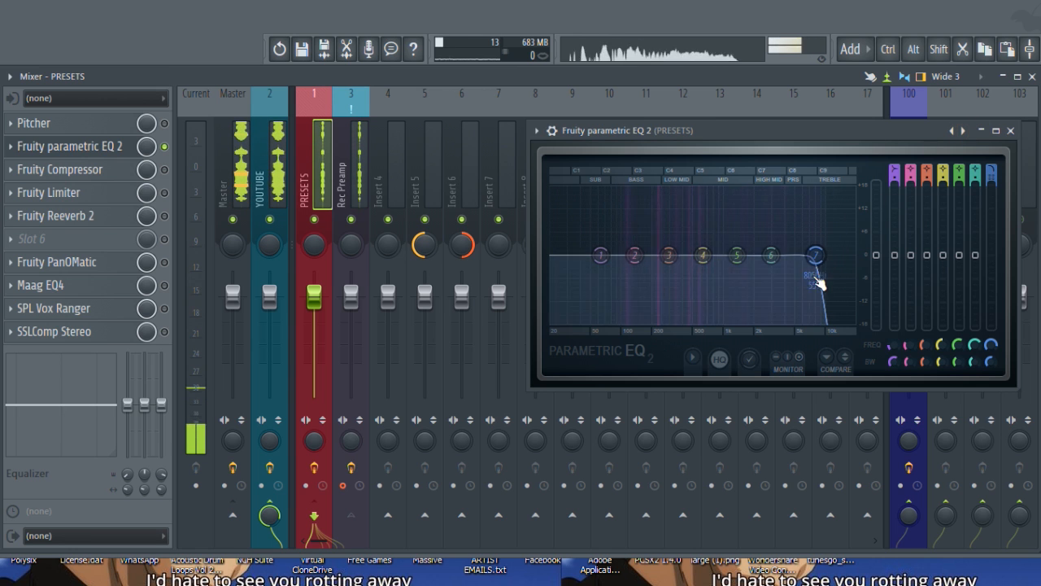
{"action": "left_click", "coordinate": [961, 131]}
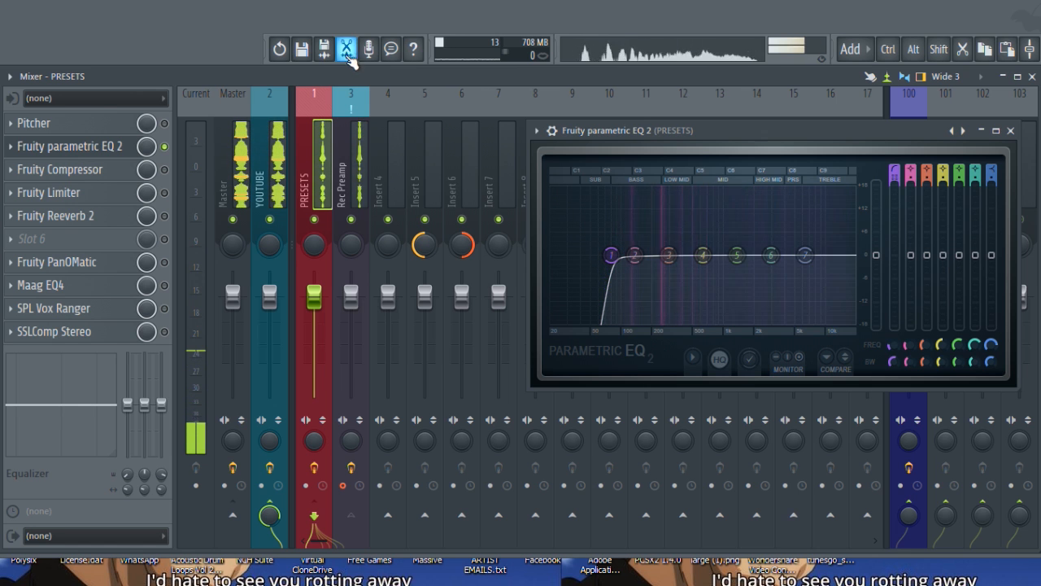
Examine the low-cut curve in the YOUTUBE track's Fruity parametric EQ 2, and close that EQ window
{"action": "left_click", "coordinate": [255, 148]}
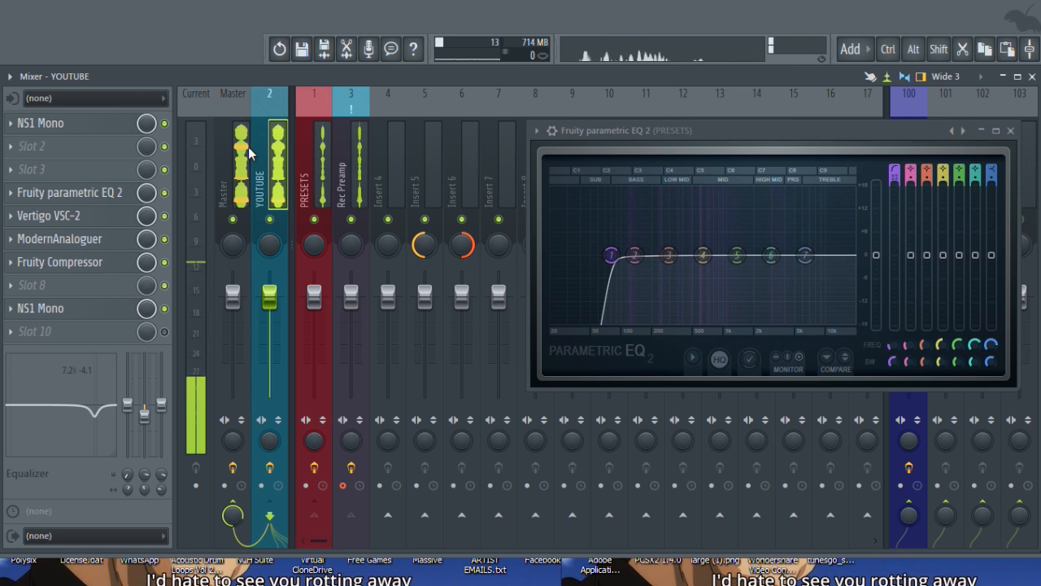
{"action": "left_click", "coordinate": [114, 193]}
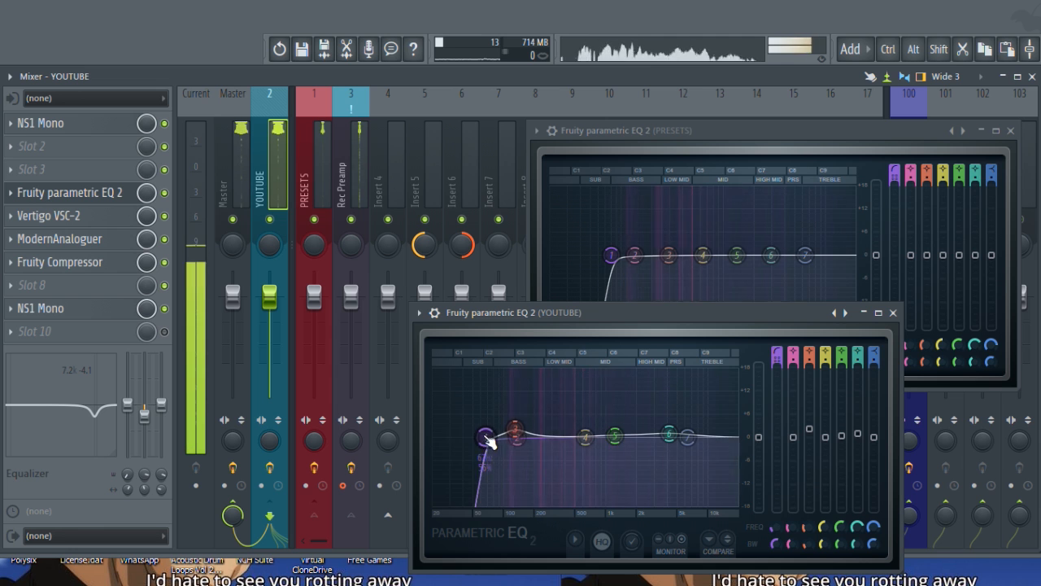
{"action": "left_click", "coordinate": [894, 314]}
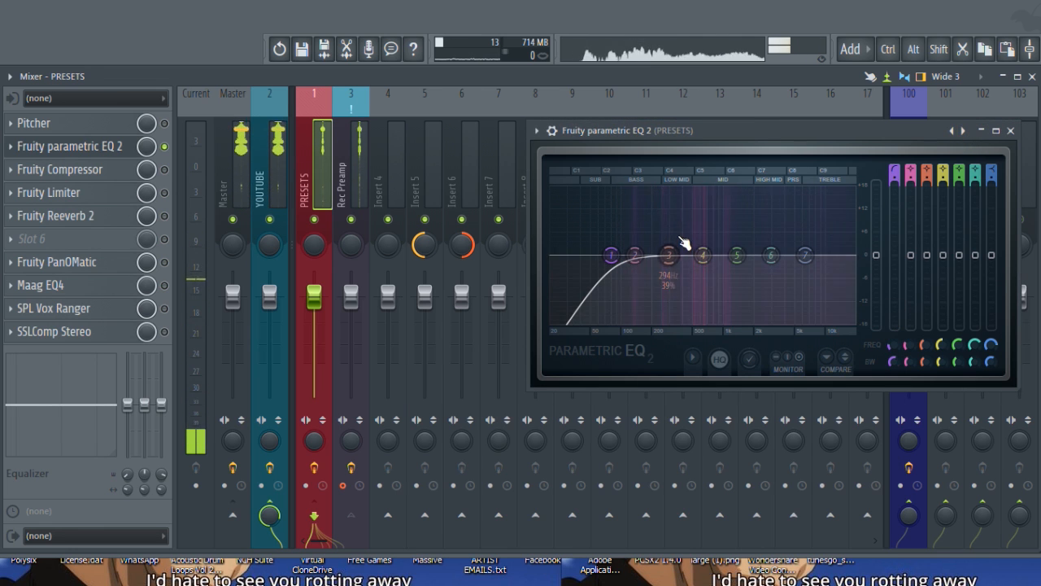
Advance the PRESETS track's EQ past "80Hz Soft Roll Off" to "Bandpass" and raise the band 7 cutoff into the presence range
{"action": "left_click", "coordinate": [962, 131]}
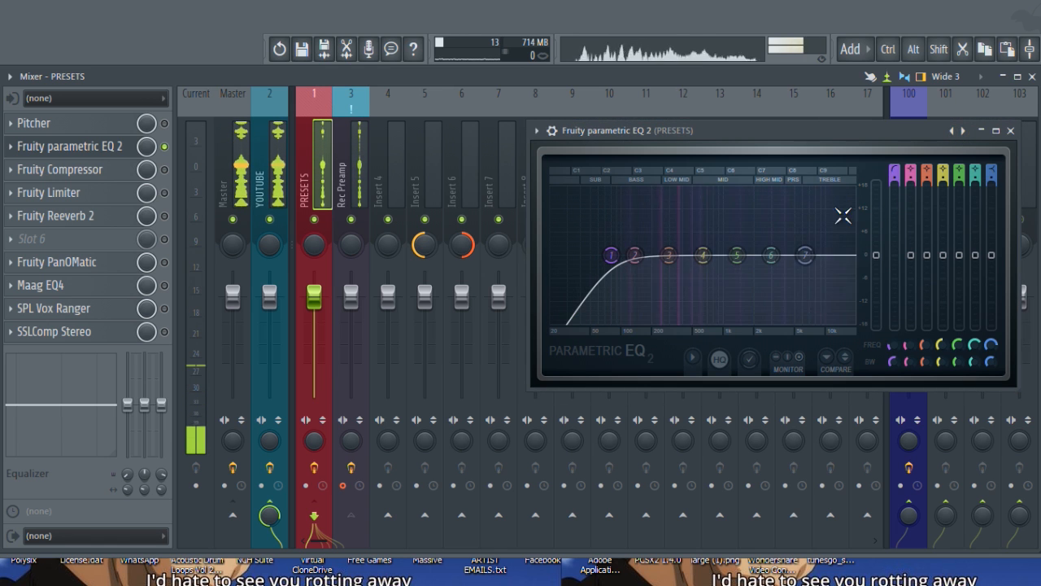
{"action": "left_click", "coordinate": [964, 134]}
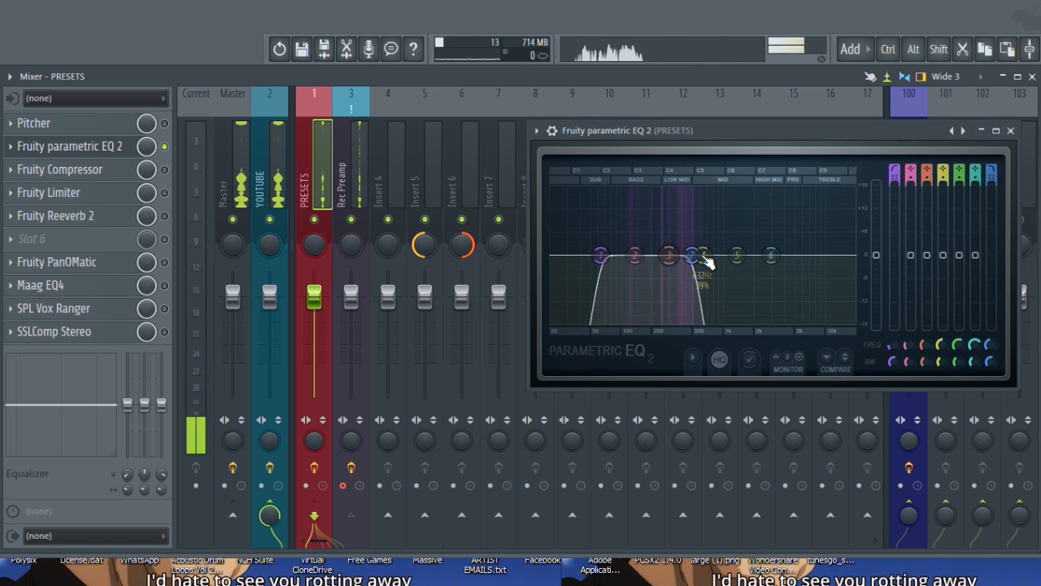
{"action": "left_click_drag", "start_coordinate": [691, 255], "coordinate": [805, 256]}
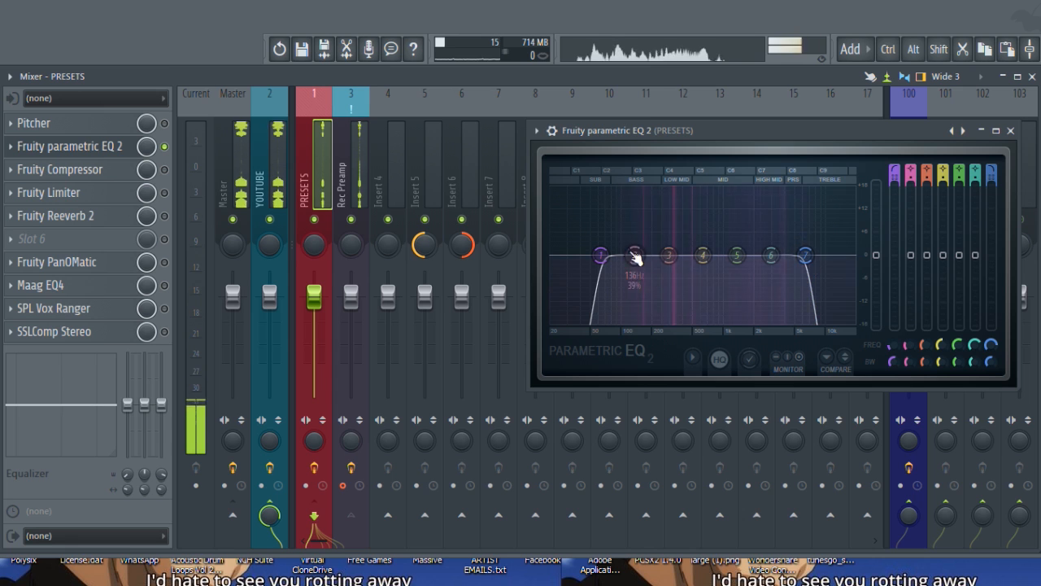
Switch the EQ to the "Bandpass Treble" preset and strongly boost band 6 in the high mids
{"action": "left_click", "coordinate": [963, 132]}
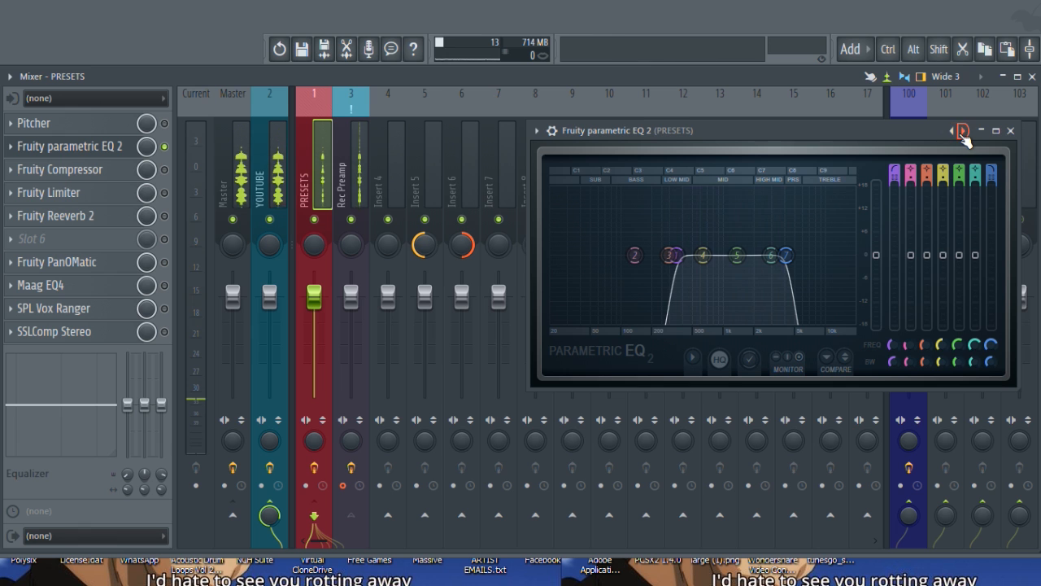
{"action": "left_click_drag", "start_coordinate": [771, 255], "coordinate": [770, 206]}
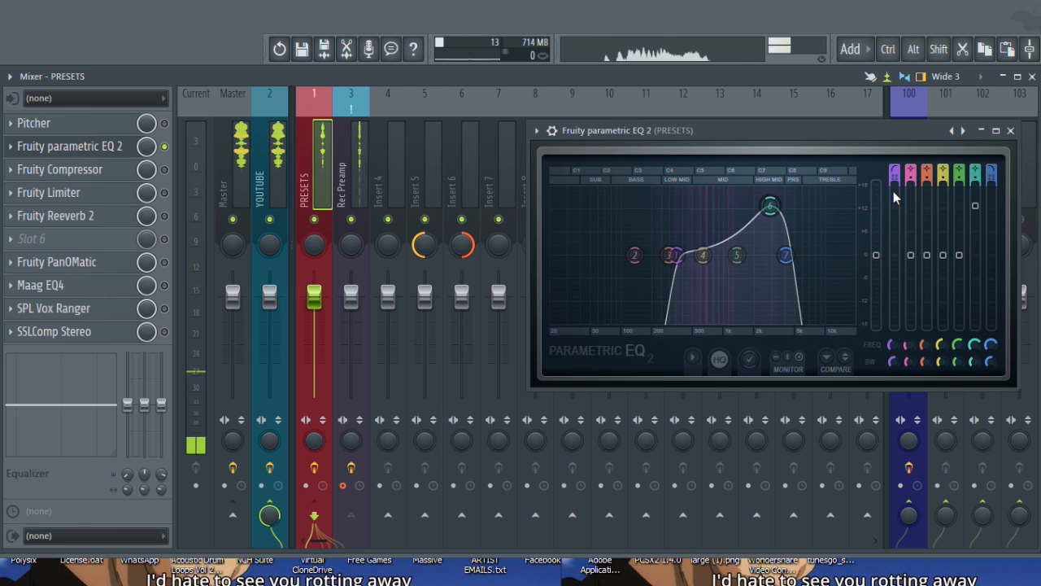
Switch the EQ to the "De Esser" preset and deepen the treble cuts on bands 5 and 6
{"action": "left_click", "coordinate": [963, 132]}
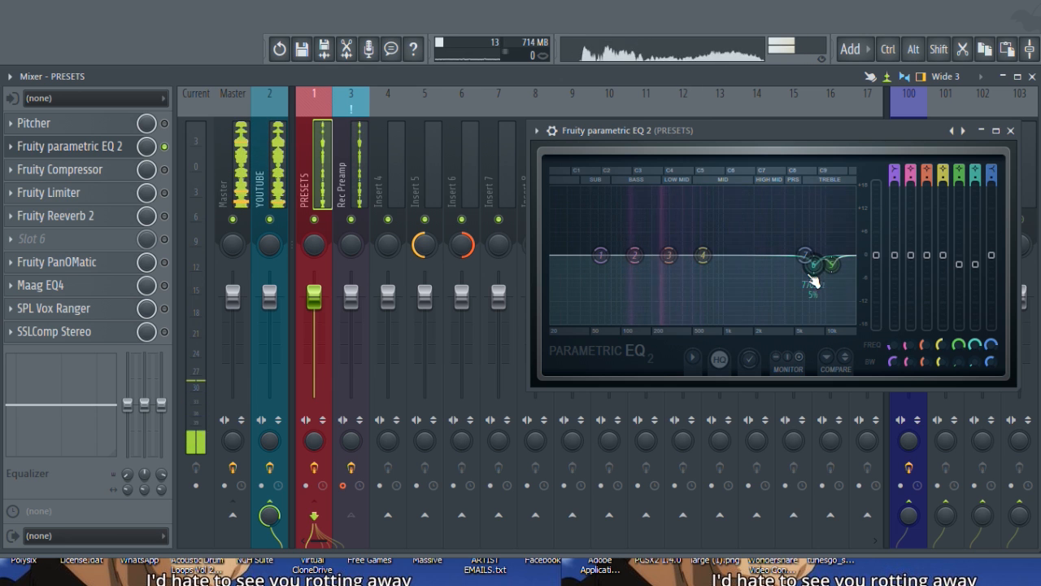
{"action": "left_click_drag", "start_coordinate": [959, 267], "coordinate": [979, 321]}
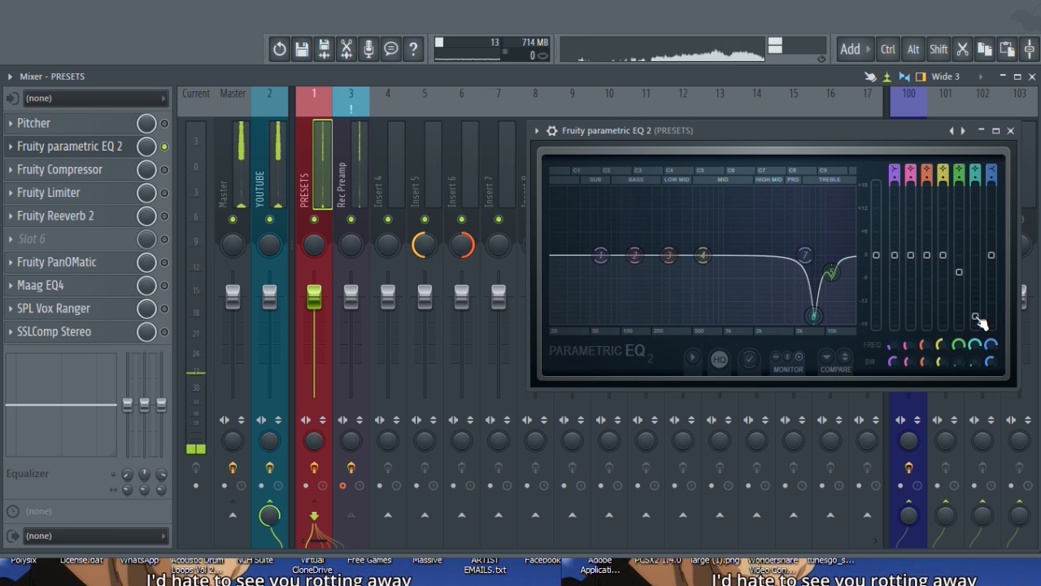
{"action": "mouse_move", "coordinate": [962, 279]}
{"action": "left_mouse_down"}
{"action": "mouse_move", "coordinate": [962, 302]}
{"action": "mouse_move", "coordinate": [975, 288]}
{"action": "left_mouse_up"}
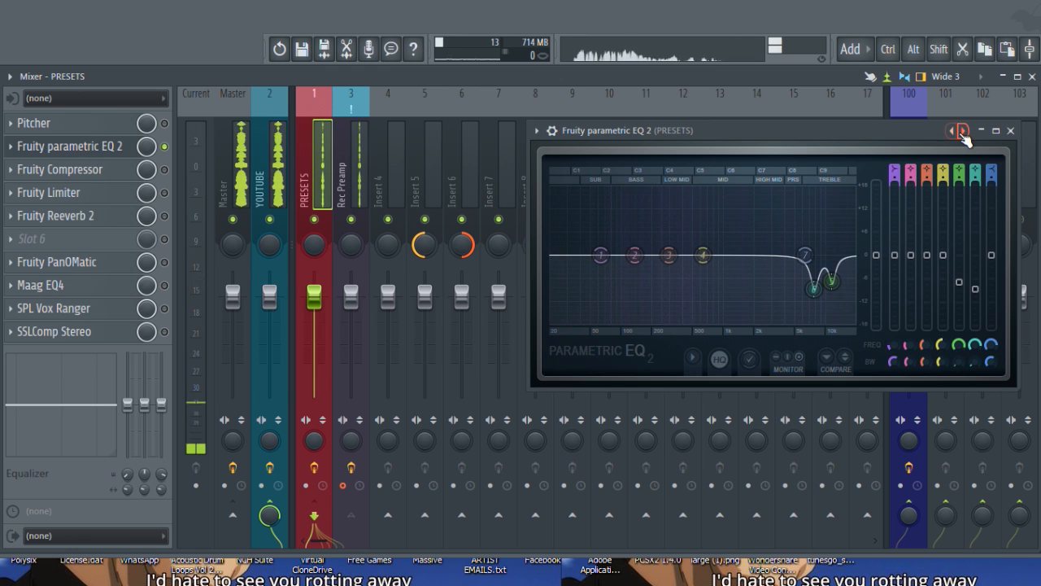
Load the "Vocal Dimmer" preset from the Cuts group into the PRESETS track's EQ
{"action": "left_click", "coordinate": [537, 130]}
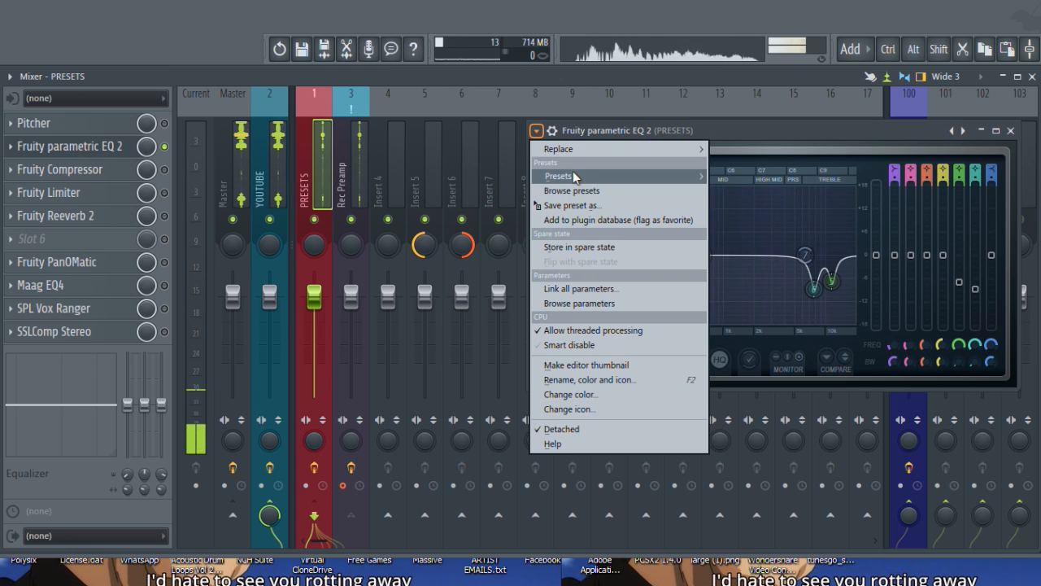
{"action": "mouse_move", "coordinate": [572, 176]}
{"action": "left_click", "coordinate": [891, 223]}
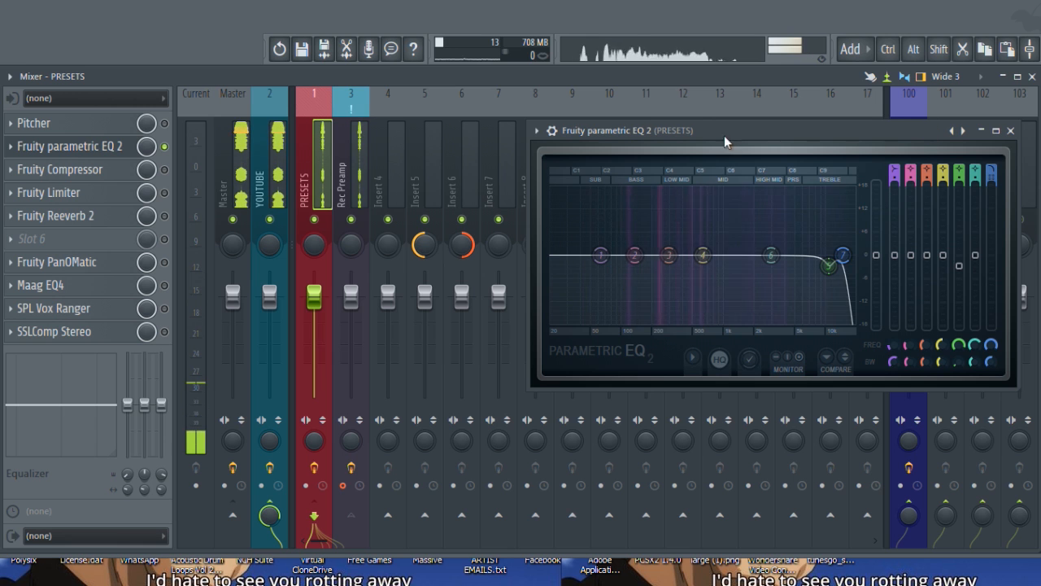
Load the "Master EQ (Add AiR)" preset from the Master Channel EQ group into the EQ
{"action": "left_click", "coordinate": [536, 130]}
{"action": "mouse_move", "coordinate": [613, 175]}
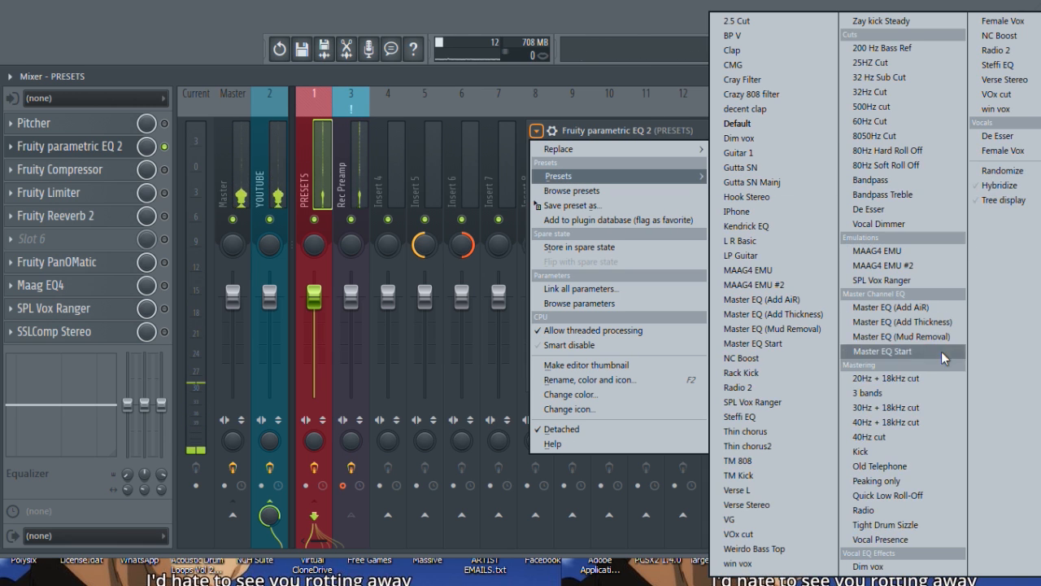
{"action": "left_click", "coordinate": [916, 313]}
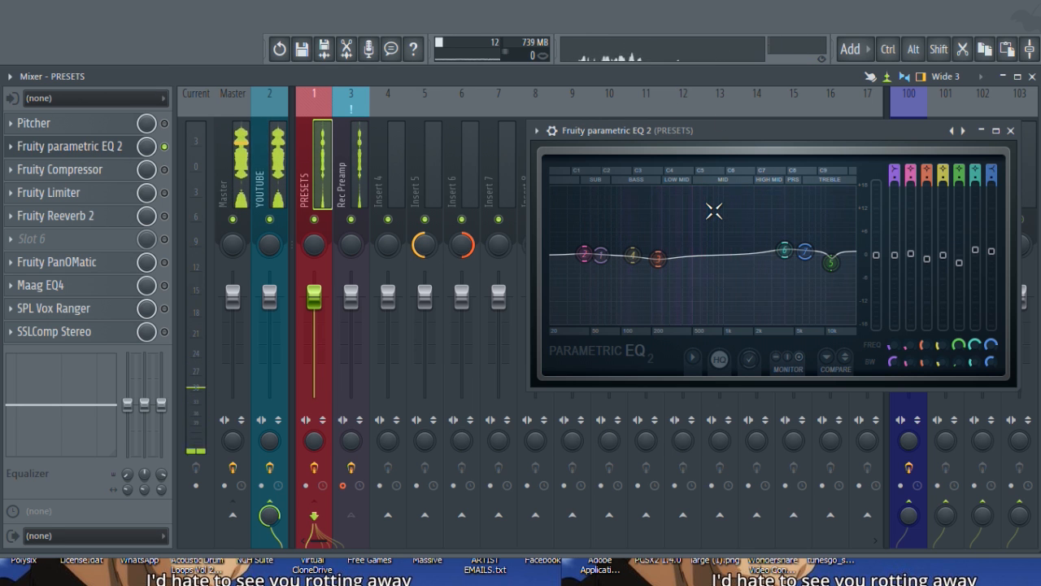
Show the Master and YOUTUBE tracks' effect chains, and reload "Master EQ (Add AiR)" in the PRESETS track's EQ
{"action": "left_click", "coordinate": [237, 163]}
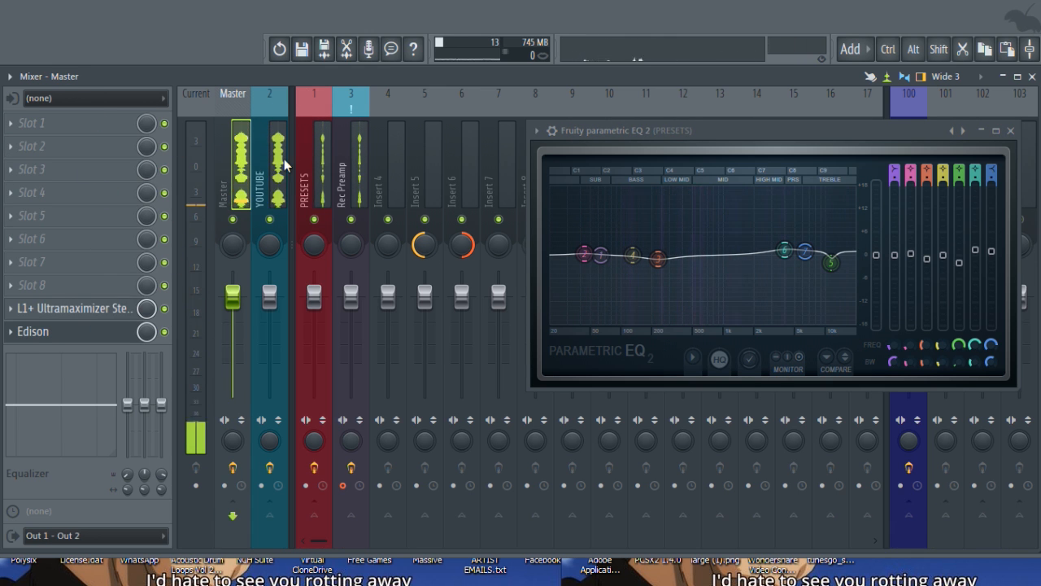
{"action": "left_click", "coordinate": [281, 127]}
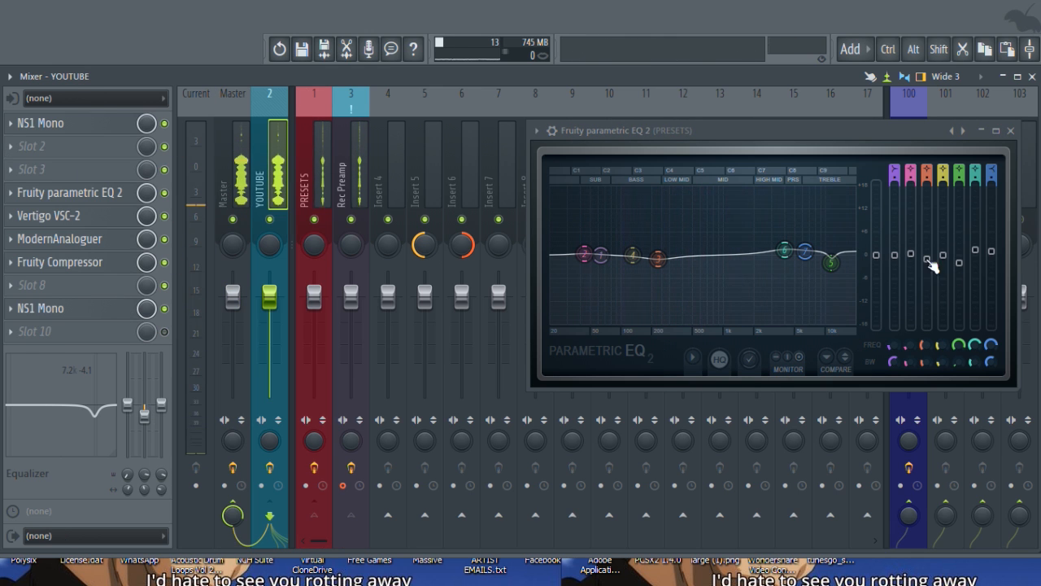
{"action": "left_click", "coordinate": [536, 130]}
{"action": "mouse_move", "coordinate": [574, 177]}
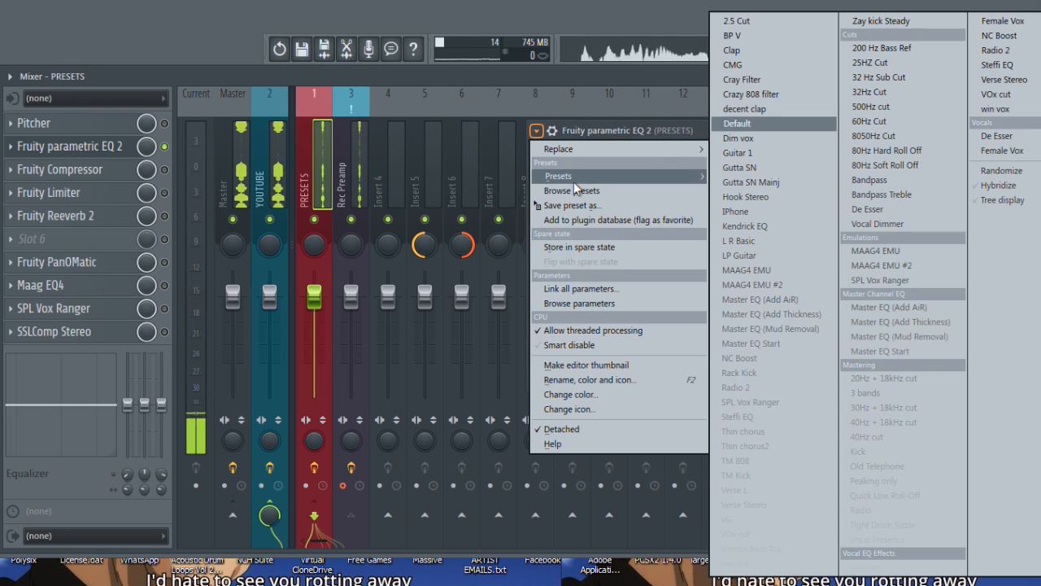
{"action": "left_click", "coordinate": [886, 309]}
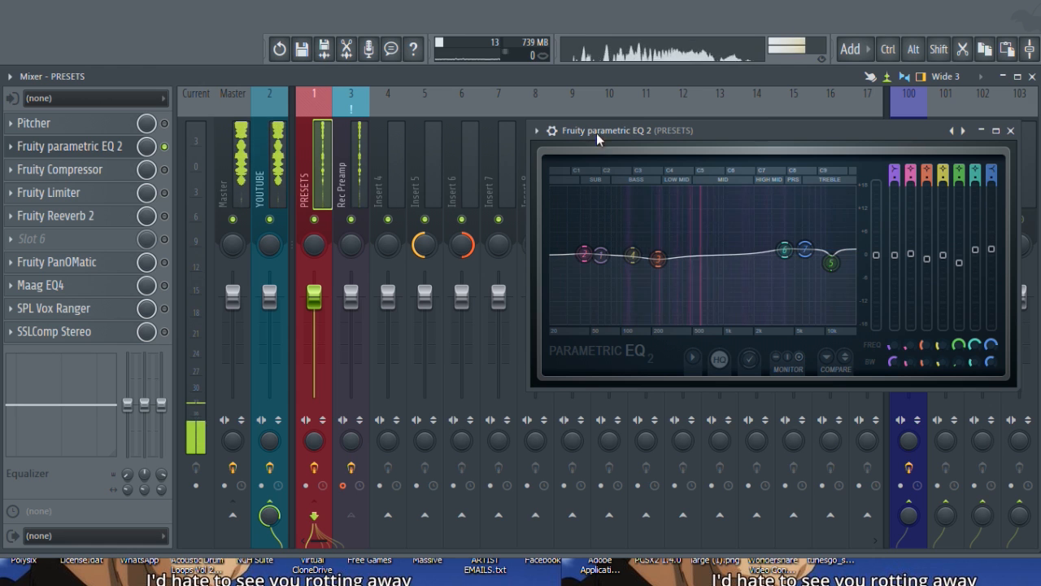
Load the "Master EQ (Add Thickness)" preset, and bypass and re-enable the EQ slot to compare the sound
{"action": "left_click", "coordinate": [536, 130]}
{"action": "mouse_move", "coordinate": [553, 174]}
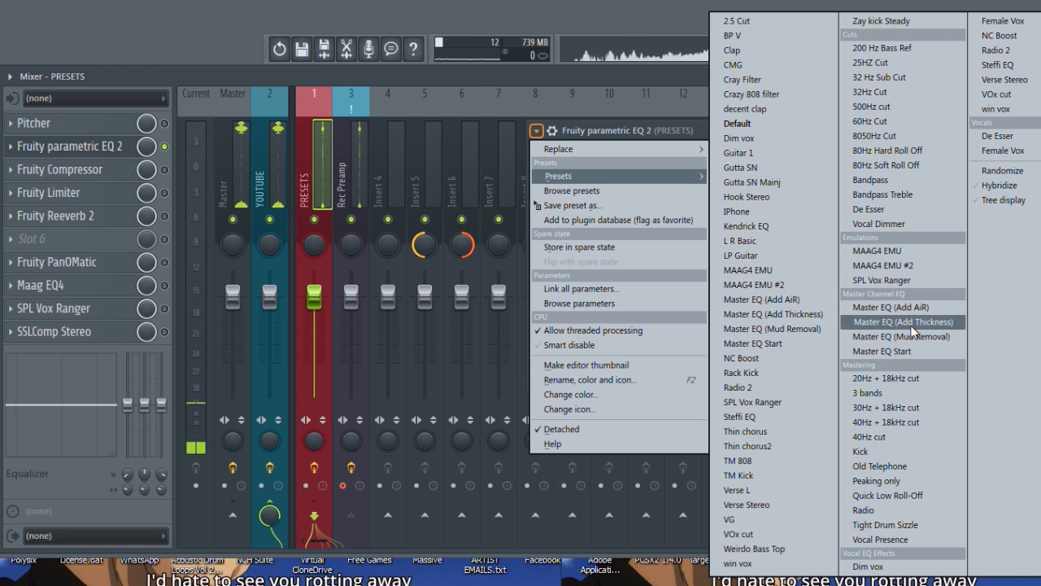
{"action": "left_click", "coordinate": [920, 259]}
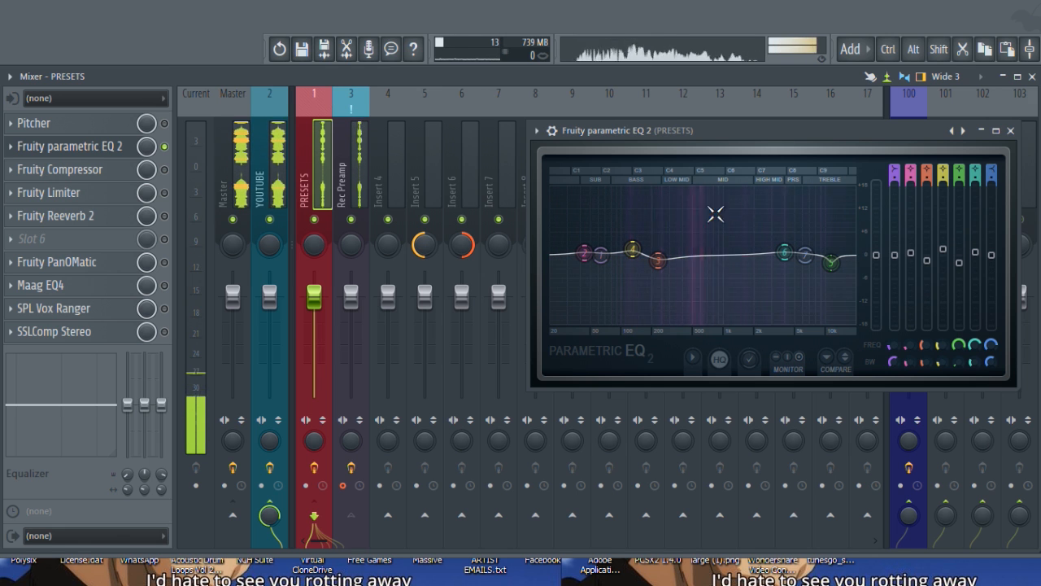
{"action": "left_click", "coordinate": [163, 147]}
{"action": "left_click", "coordinate": [164, 147]}
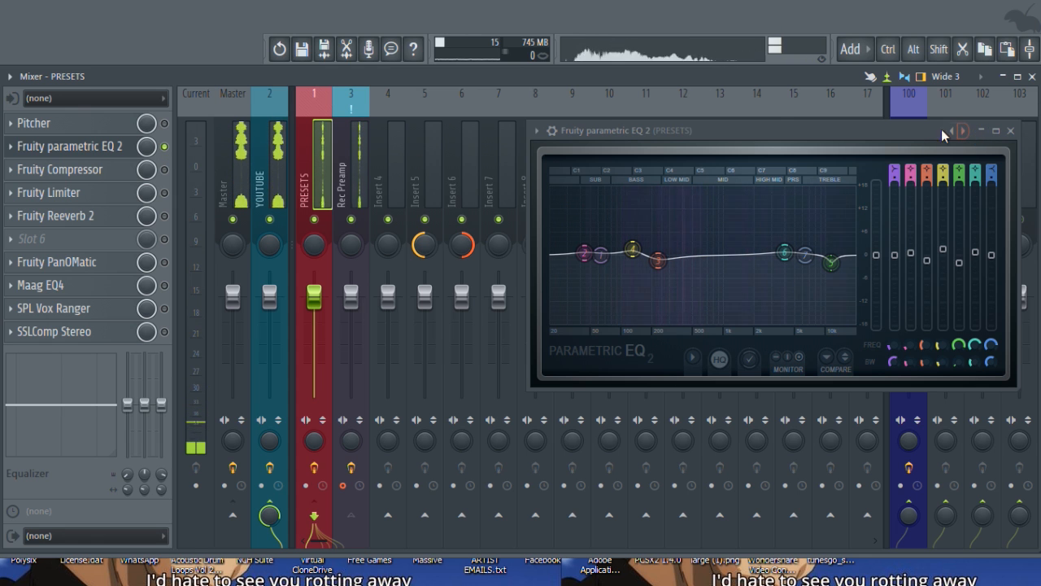
Load the "Master EQ (Mud Removal)" preset and lower the gain of band 3 slightly further
{"action": "left_click", "coordinate": [539, 130]}
{"action": "mouse_move", "coordinate": [562, 176]}
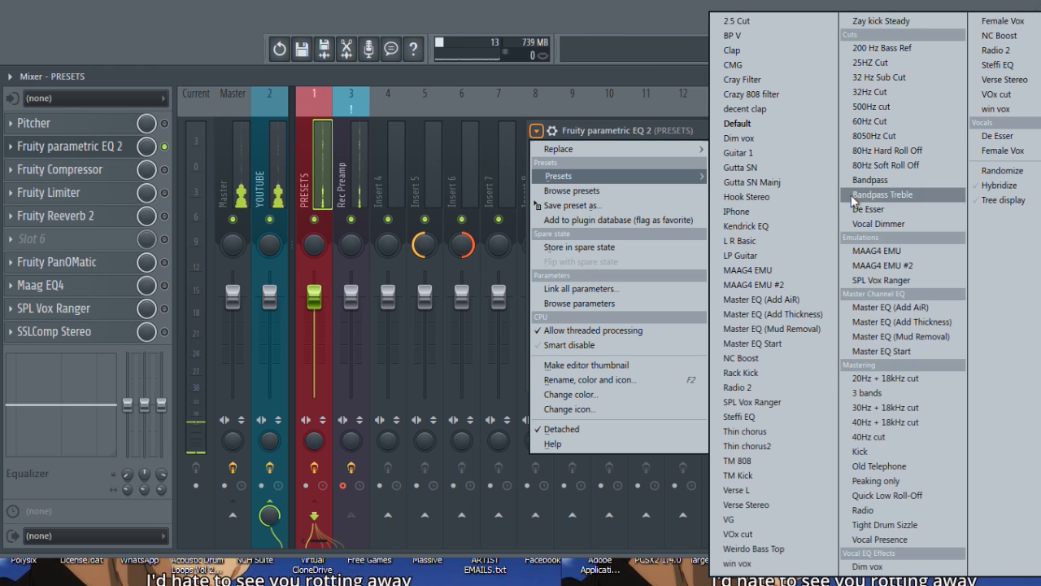
{"action": "left_click", "coordinate": [877, 338]}
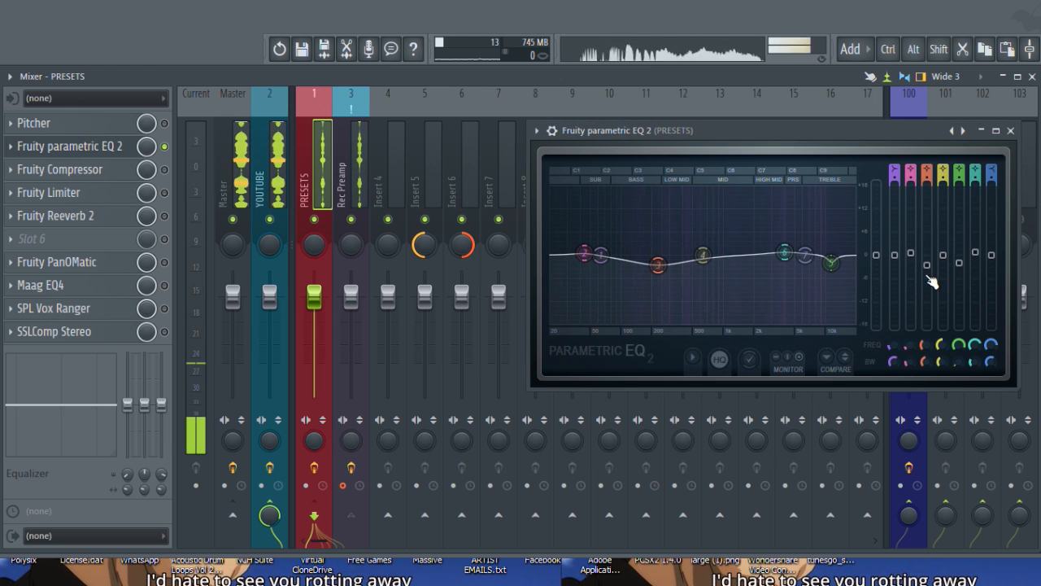
{"action": "mouse_move", "coordinate": [658, 265]}
{"action": "left_mouse_down"}
{"action": "mouse_move", "coordinate": [658, 233]}
{"action": "mouse_move", "coordinate": [658, 303]}
{"action": "mouse_move", "coordinate": [658, 249]}
{"action": "mouse_move", "coordinate": [658, 271]}
{"action": "left_mouse_up"}
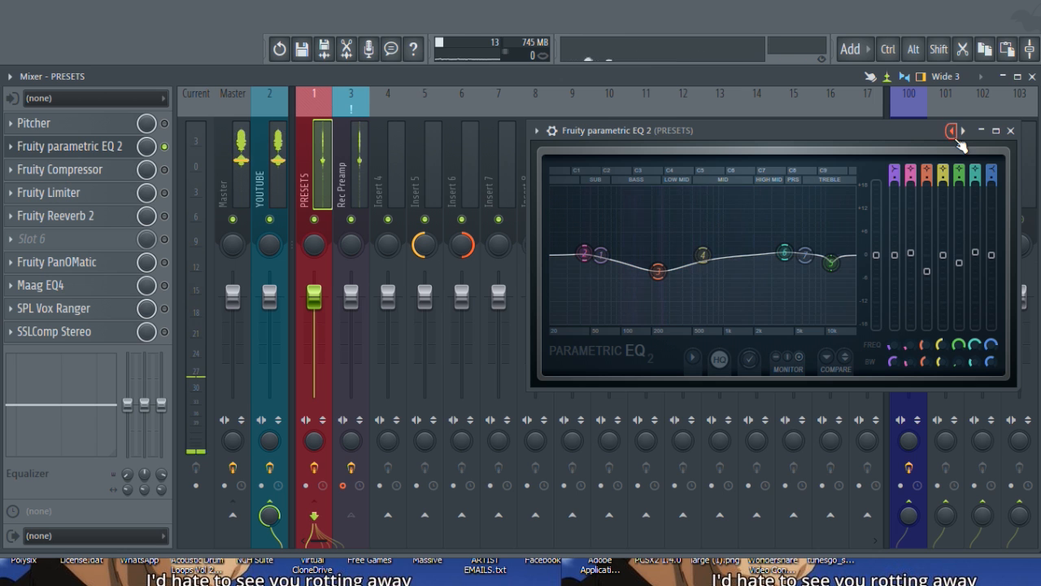
Load the "Master EQ Start" preset into the PRESETS track's EQ
{"action": "left_click", "coordinate": [536, 131]}
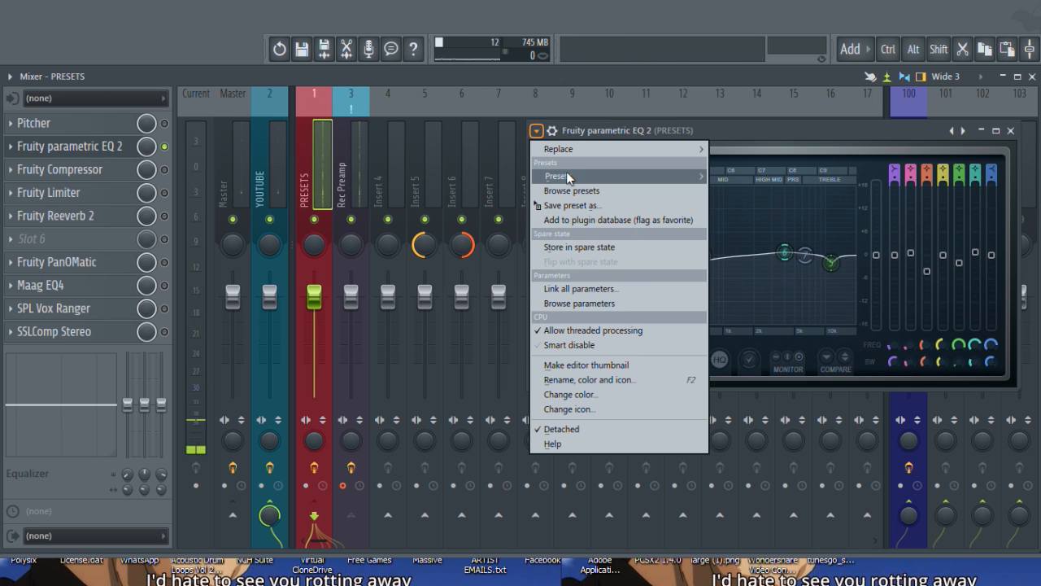
{"action": "mouse_move", "coordinate": [566, 173]}
{"action": "left_click", "coordinate": [954, 358]}
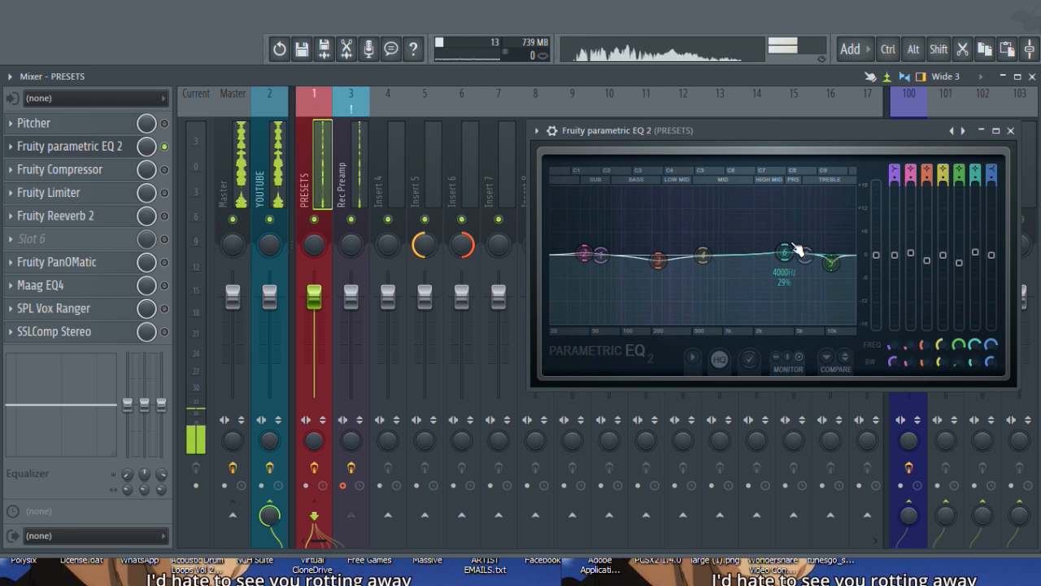
Load the "Dim vox" preset into the PRESETS track's EQ
{"action": "left_click", "coordinate": [537, 132]}
{"action": "mouse_move", "coordinate": [618, 175]}
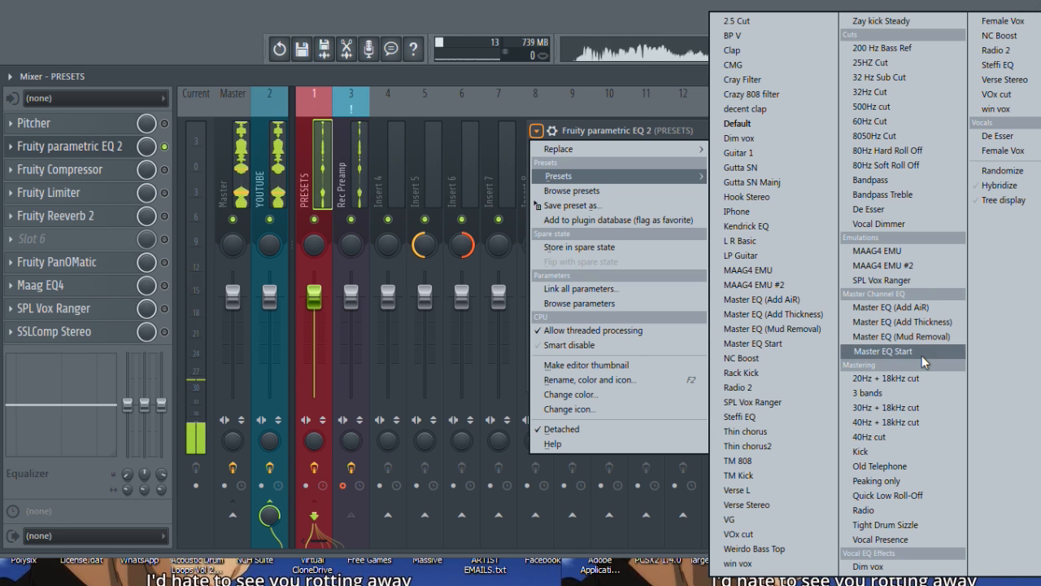
{"action": "left_click", "coordinate": [869, 566]}
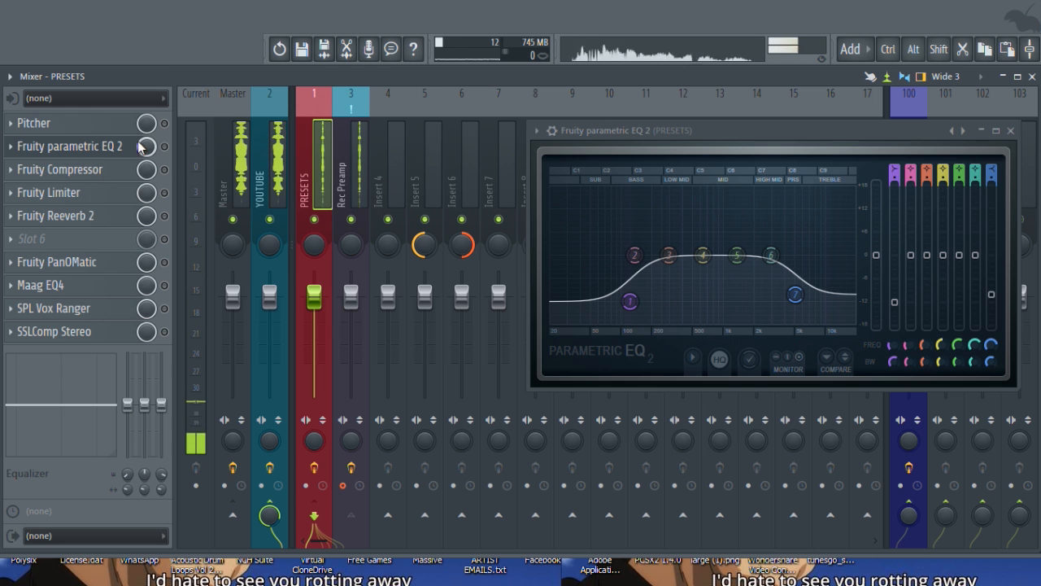
Load the "Female Vox" preset into the PRESETS track's EQ and inspect its band 6
{"action": "left_click", "coordinate": [963, 132]}
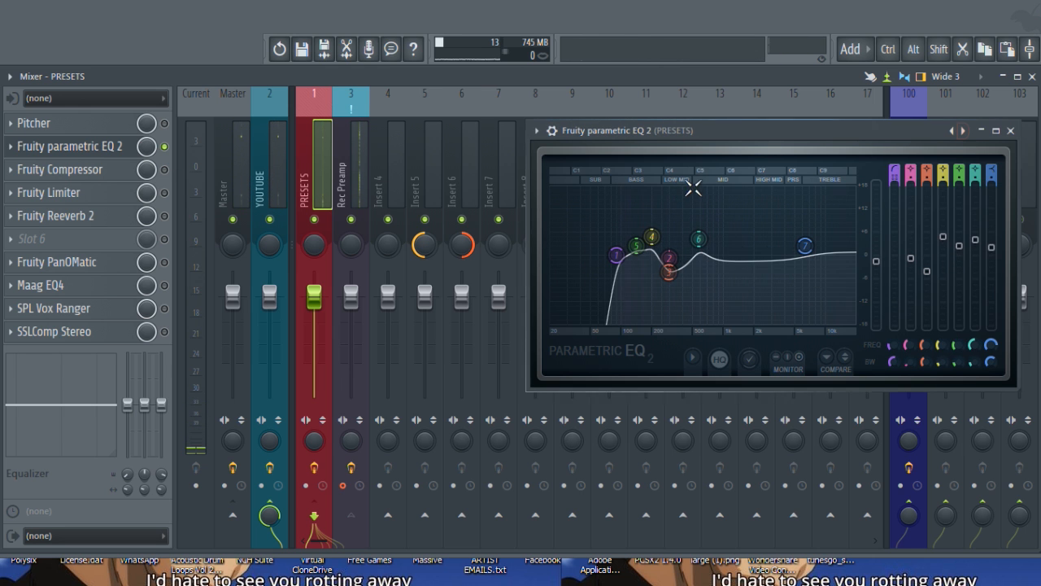
{"action": "left_click", "coordinate": [537, 130]}
{"action": "mouse_move", "coordinate": [581, 175]}
{"action": "left_click", "coordinate": [1005, 26]}
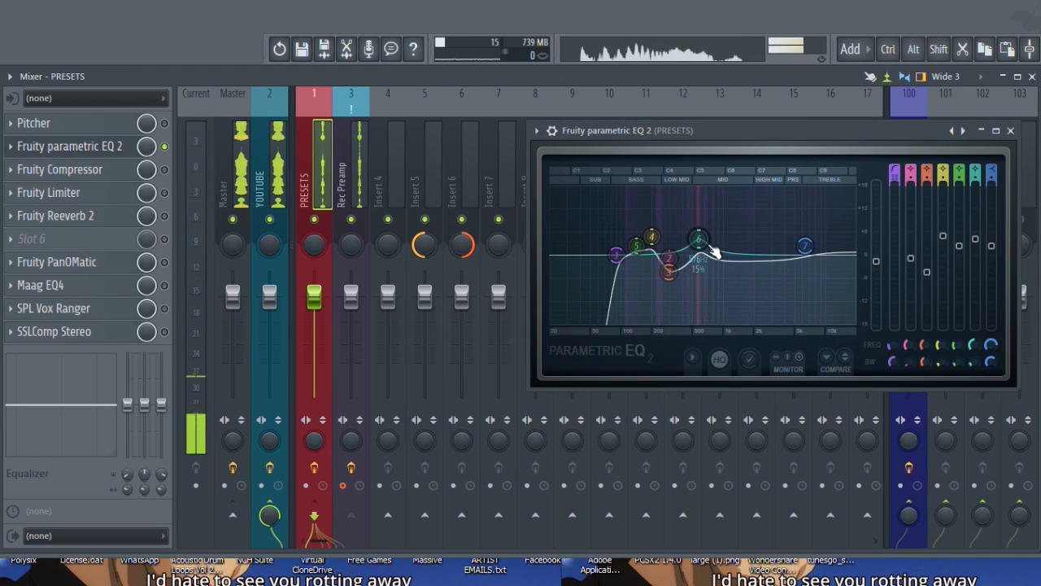
{"action": "mouse_move", "coordinate": [643, 244]}
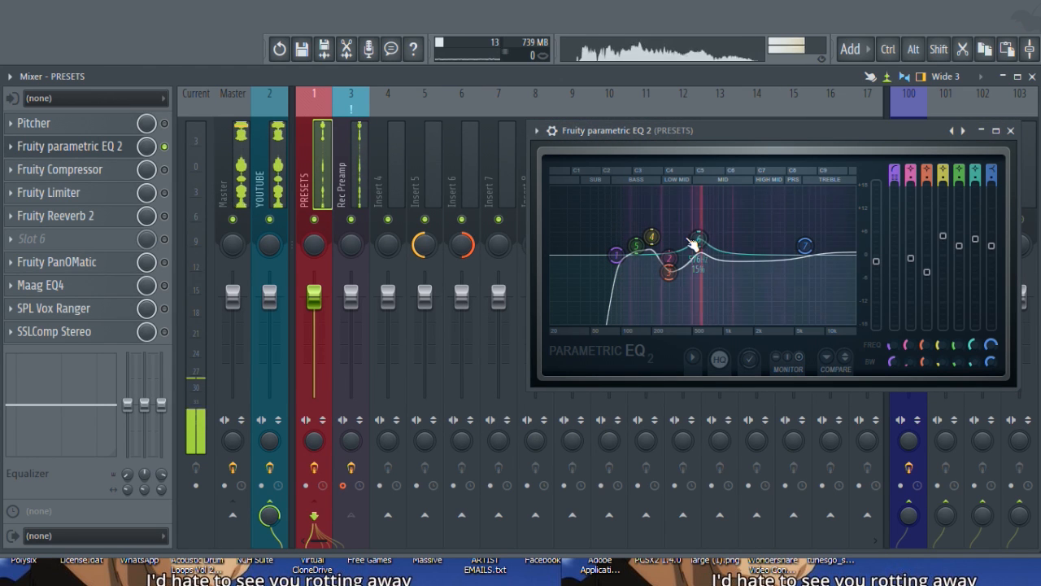
{"action": "scroll", "coordinate": [667, 281], "scroll_direction": "up", "scroll_amount": 5}
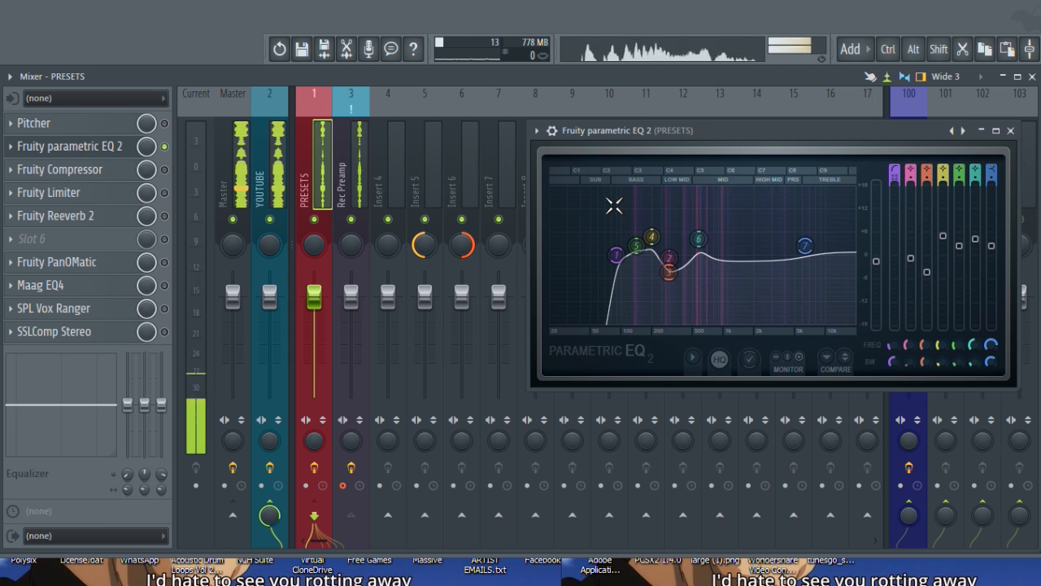
Advance the EQ to the "NC Boost" preset, and load the "Radio 2" preset after it
{"action": "left_click", "coordinate": [965, 131]}
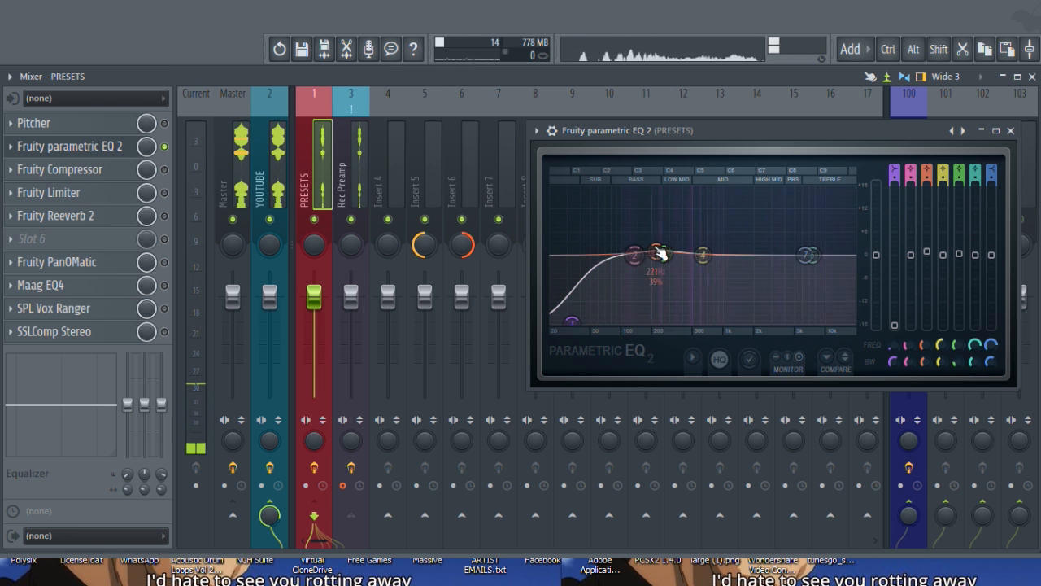
{"action": "left_click", "coordinate": [963, 131]}
{"action": "left_click", "coordinate": [537, 130]}
{"action": "mouse_move", "coordinate": [570, 176]}
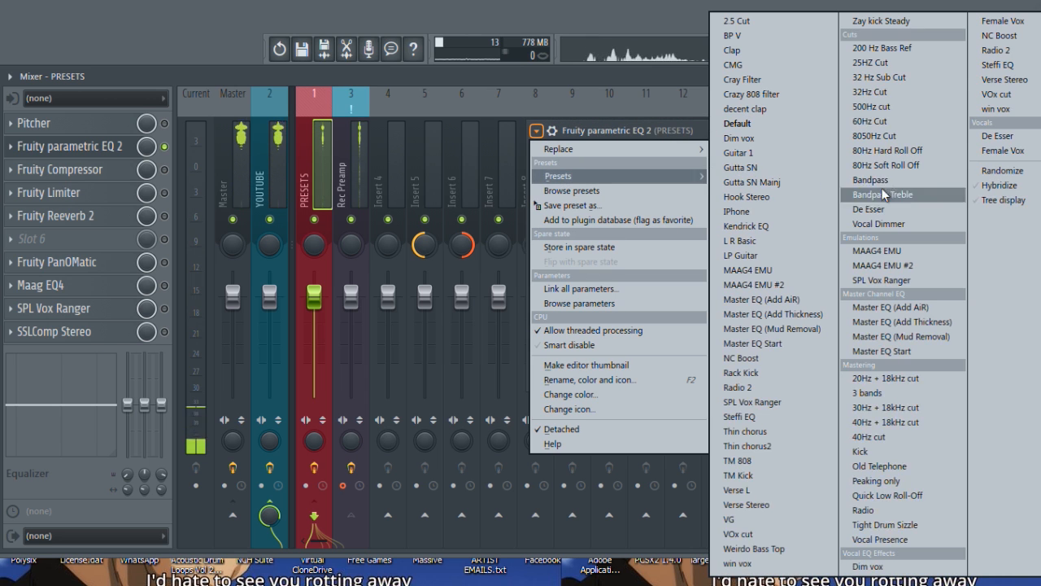
{"action": "left_click", "coordinate": [1005, 51]}
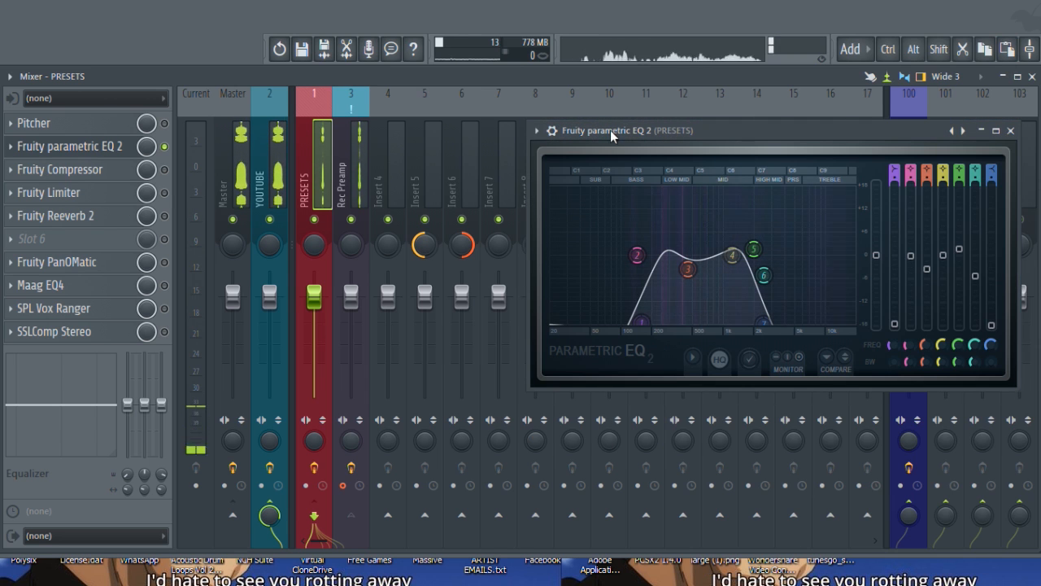
Load the "Radio" preset for comparison, and reload "Radio 2" in the PRESETS track's EQ
{"action": "left_click", "coordinate": [537, 131]}
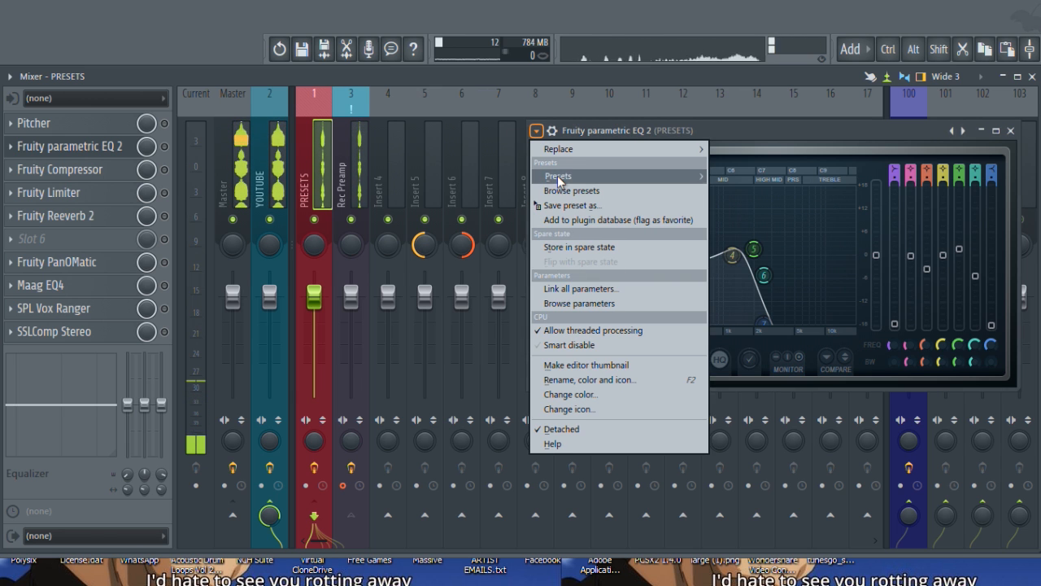
{"action": "mouse_move", "coordinate": [570, 176]}
{"action": "left_click", "coordinate": [910, 511]}
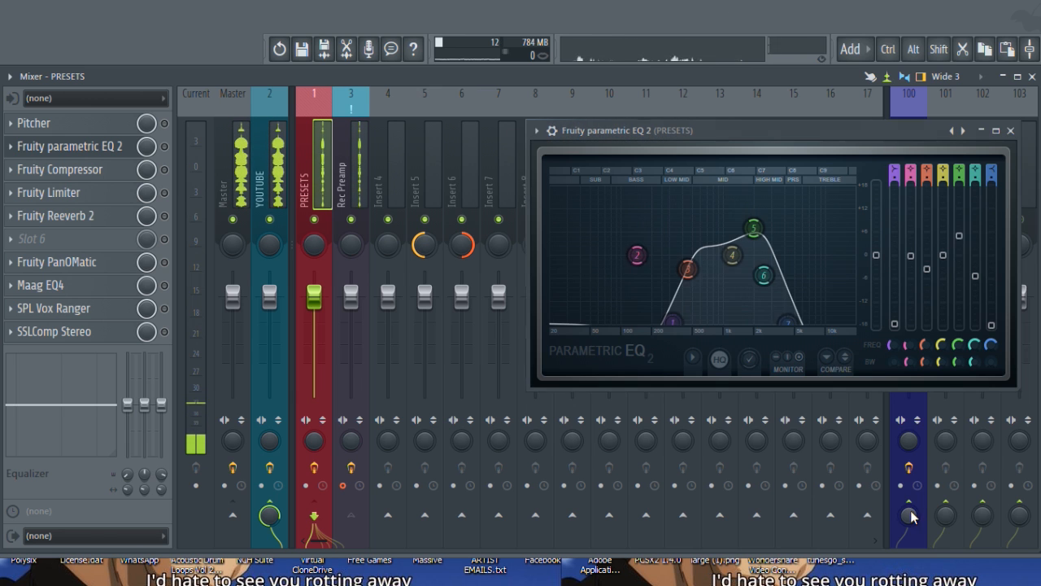
{"action": "left_click", "coordinate": [537, 131]}
{"action": "mouse_move", "coordinate": [573, 175]}
{"action": "left_click", "coordinate": [990, 51]}
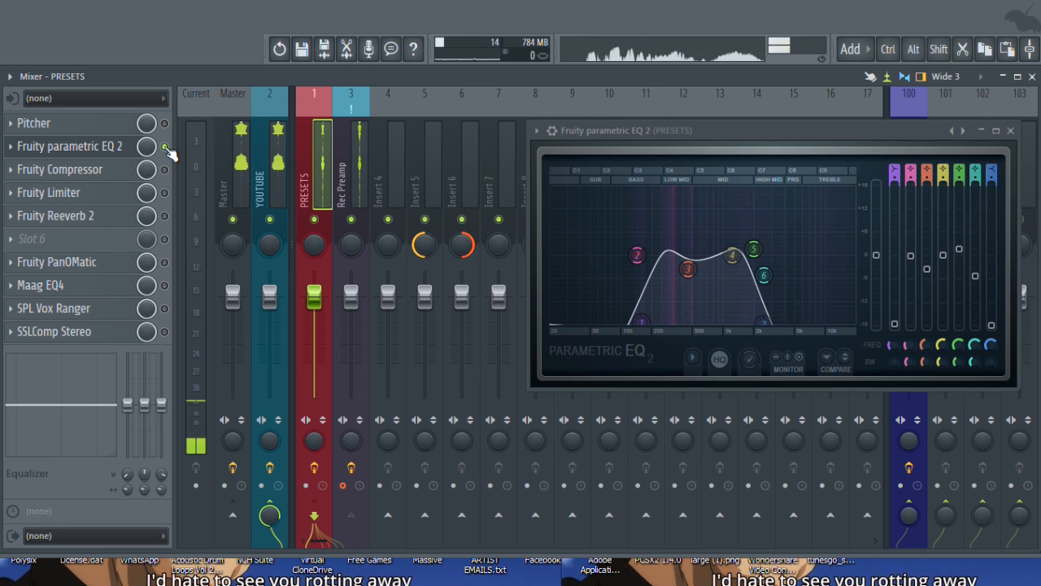
Load the "Steffi EQ" preset into the PRESETS track's EQ
{"action": "left_click", "coordinate": [537, 131]}
{"action": "mouse_move", "coordinate": [573, 175]}
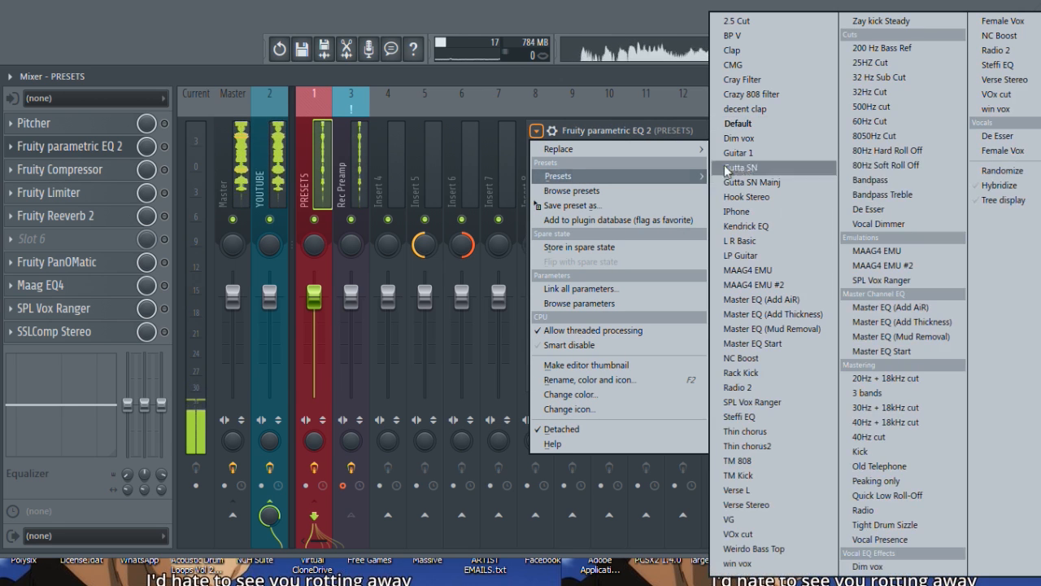
{"action": "left_click", "coordinate": [1015, 78]}
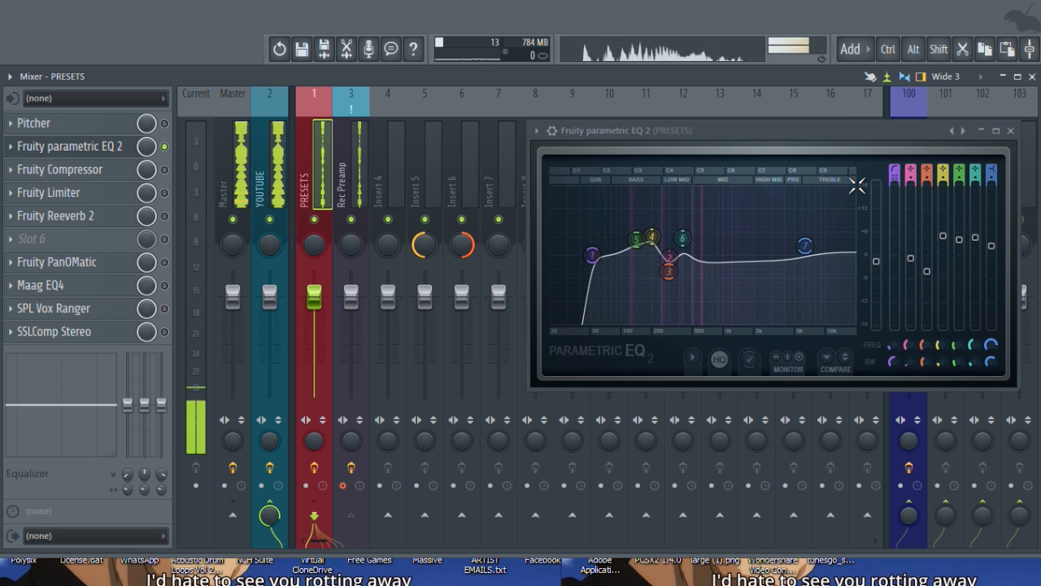
Load the "Verse Stereo" preset into the PRESETS track's EQ
{"action": "left_click", "coordinate": [536, 131]}
{"action": "mouse_move", "coordinate": [558, 176]}
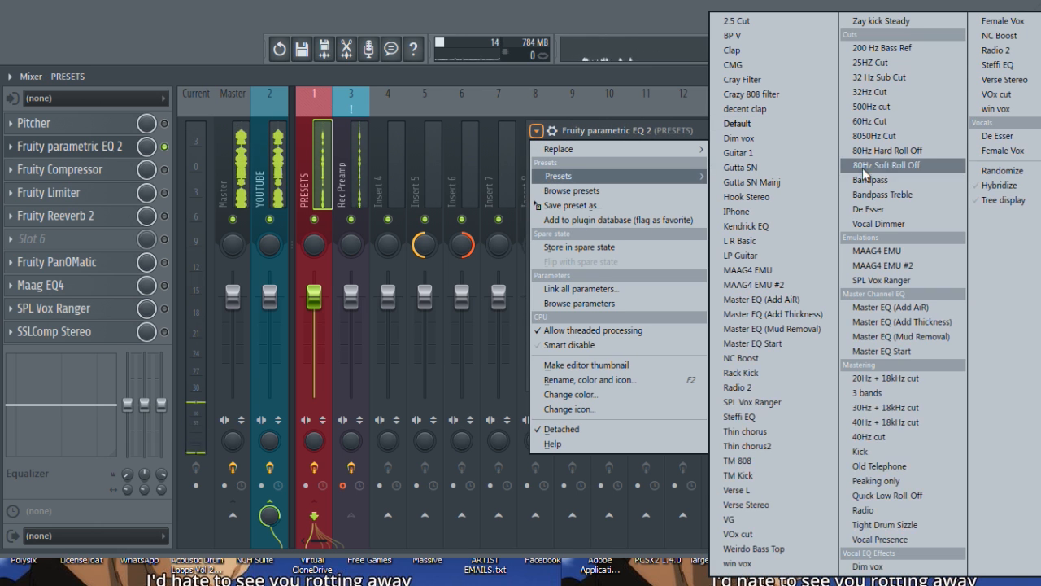
{"action": "left_click", "coordinate": [991, 75]}
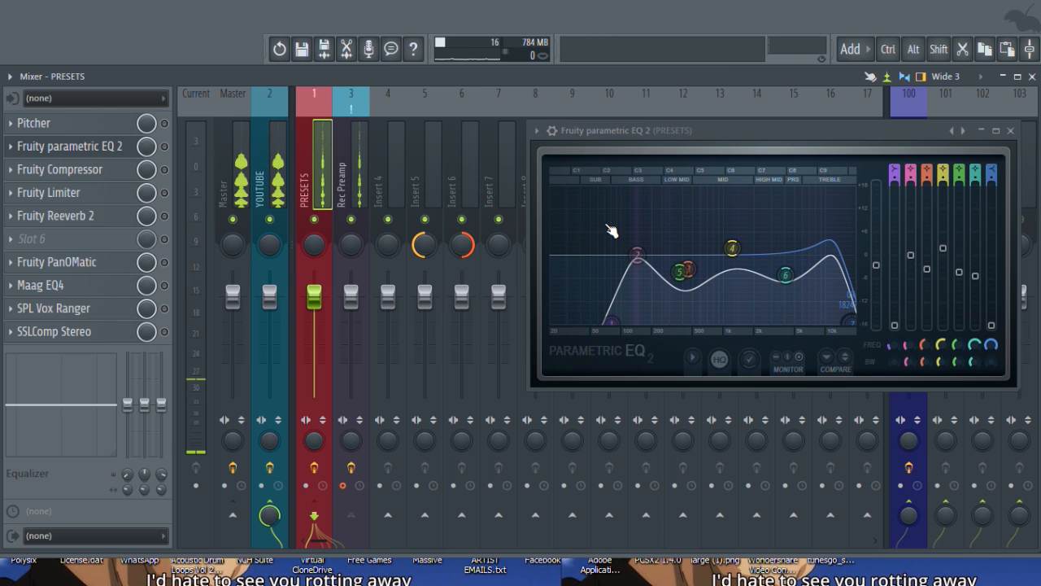
Select the panned Insert 5 and Insert 6 tracks together and lower both volume faders to -13.3
{"action": "left_click", "coordinate": [421, 165]}
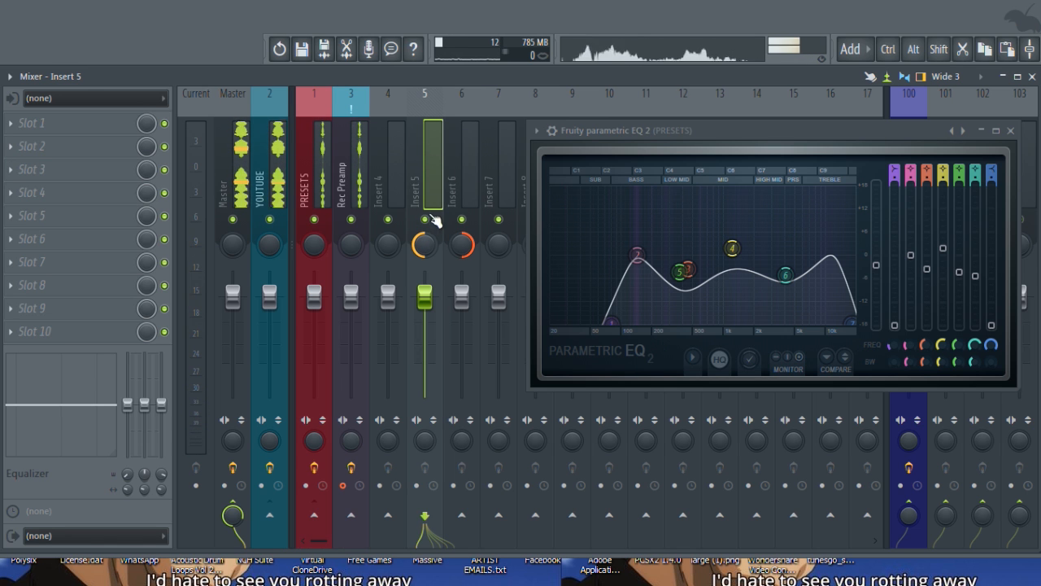
{"action": "left_click", "coordinate": [459, 170]}
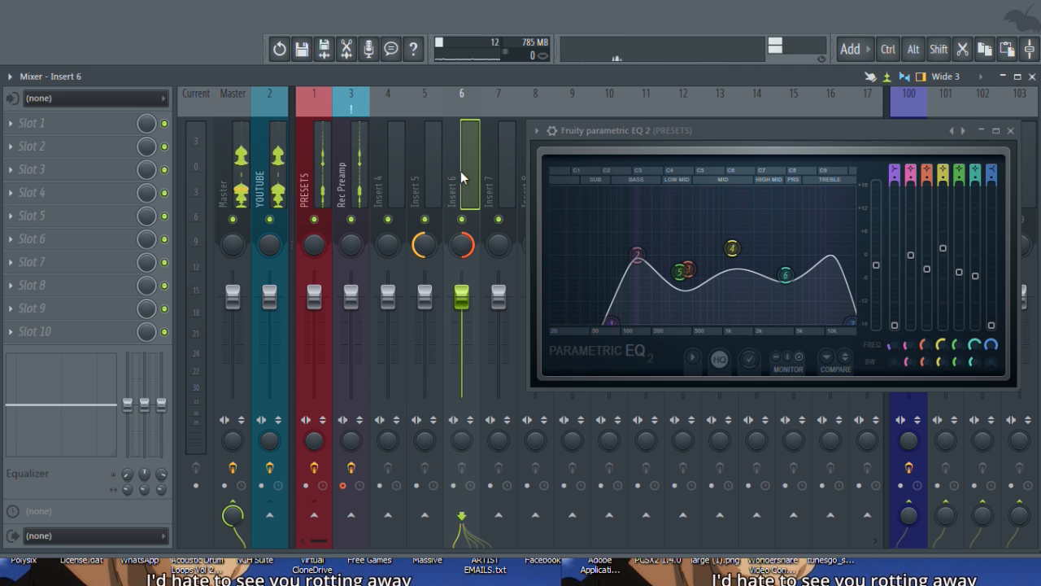
{"action": "left_click", "coordinate": [419, 174], "text": "ctrl"}
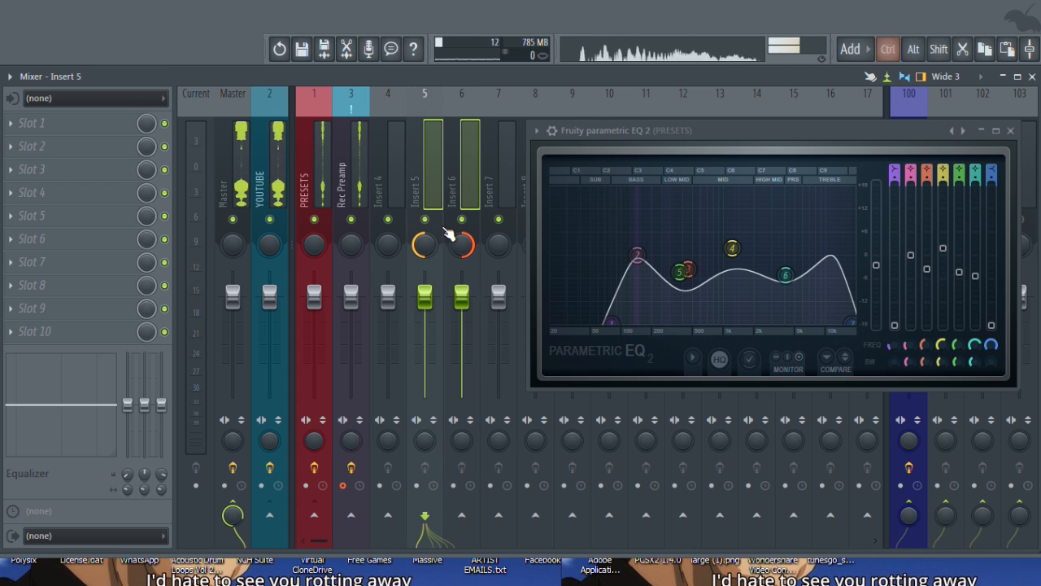
{"action": "left_click_drag", "start_coordinate": [427, 293], "coordinate": [427, 311]}
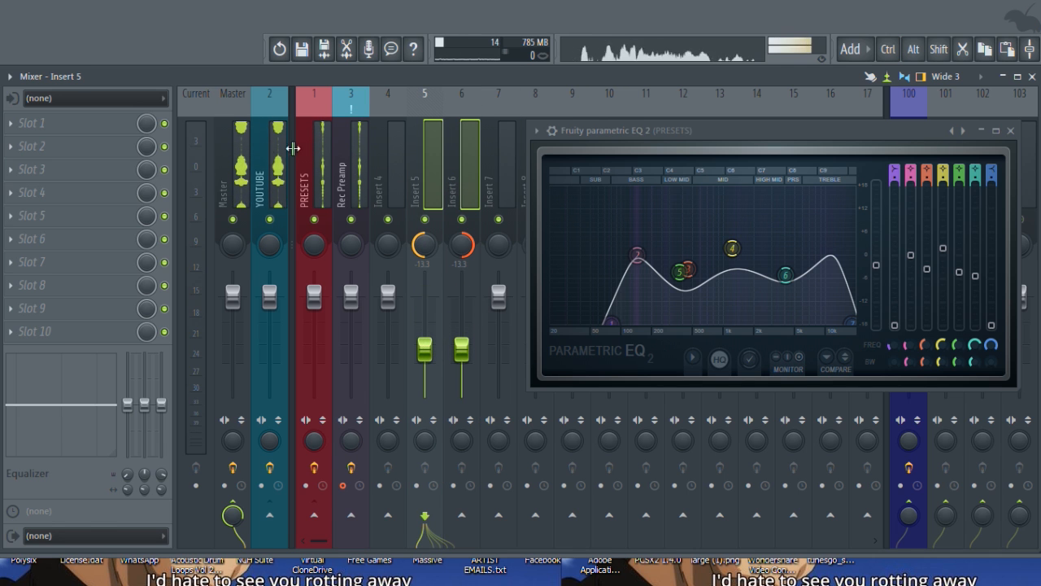
Return the PRESETS track's panning to centre, and load the "VOx cut" preset into its EQ
{"action": "left_click", "coordinate": [310, 173]}
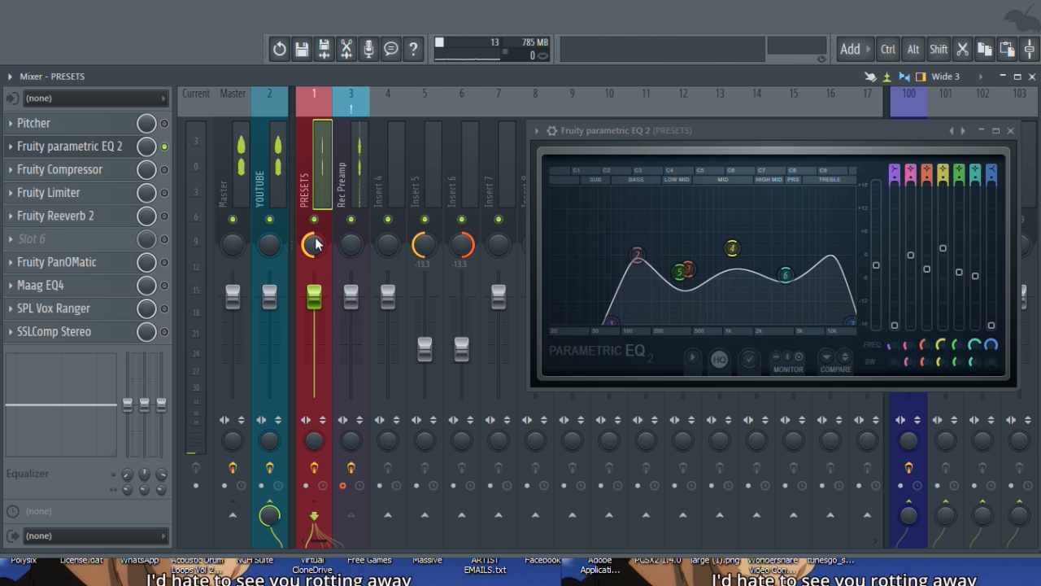
{"action": "right_click", "coordinate": [317, 246]}
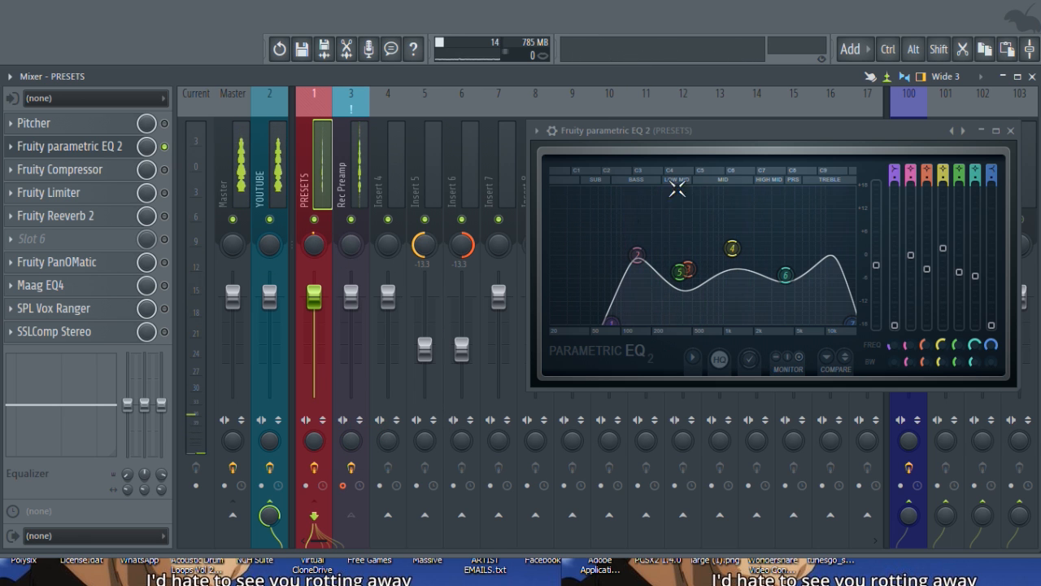
{"action": "left_click", "coordinate": [552, 132]}
{"action": "mouse_move", "coordinate": [570, 176]}
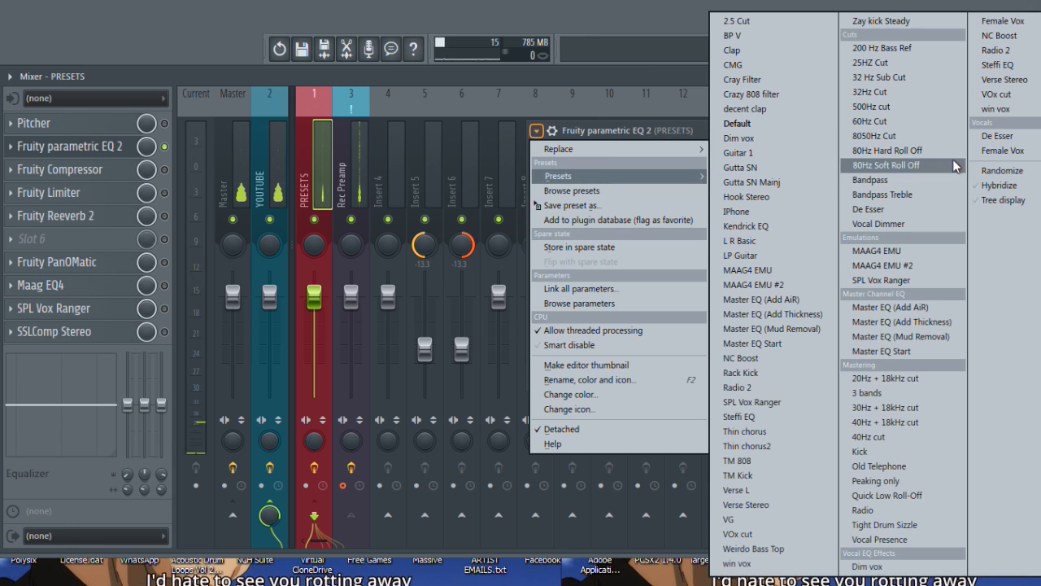
{"action": "left_click", "coordinate": [1023, 93]}
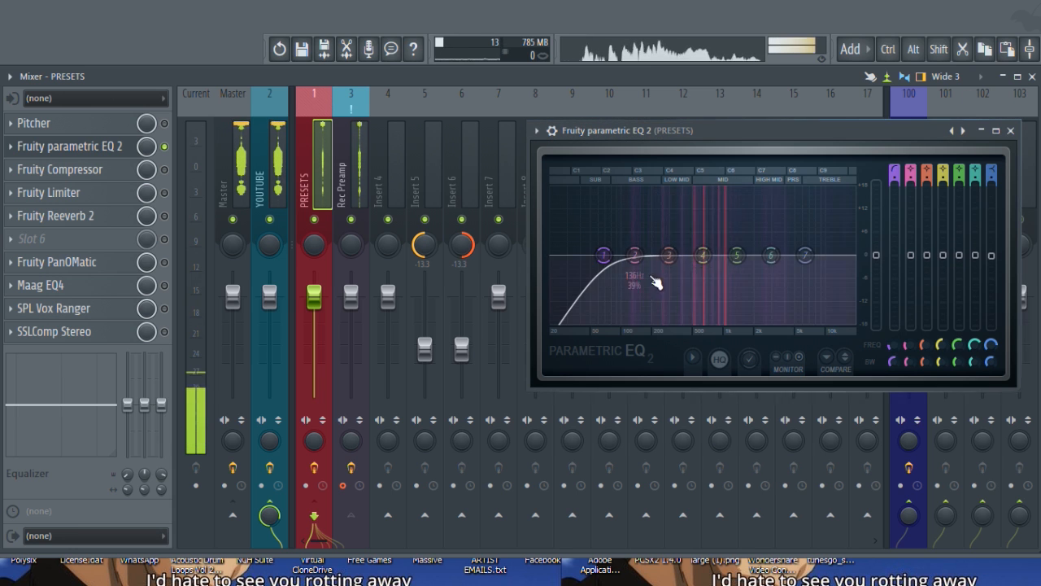
Load the "win vox" preset into the PRESETS track's EQ and close the EQ window
{"action": "left_click", "coordinate": [963, 130]}
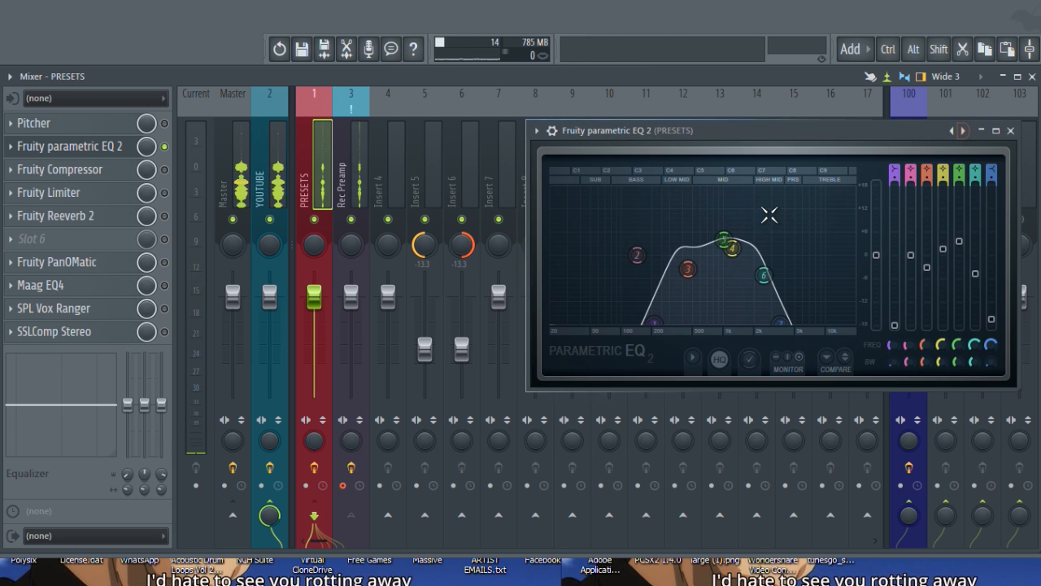
{"action": "left_click", "coordinate": [537, 131]}
{"action": "mouse_move", "coordinate": [569, 176]}
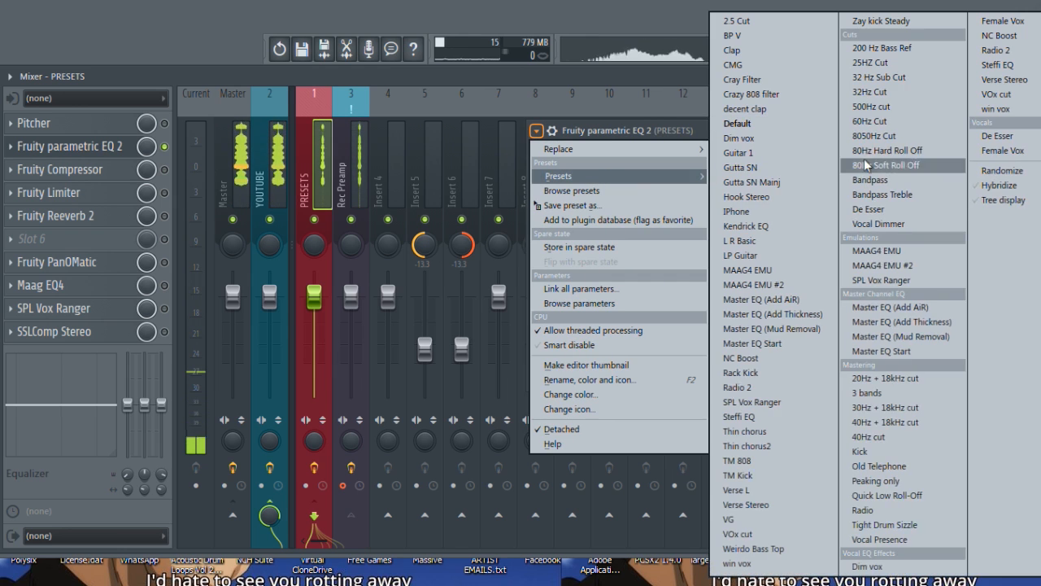
{"action": "left_click", "coordinate": [1017, 110]}
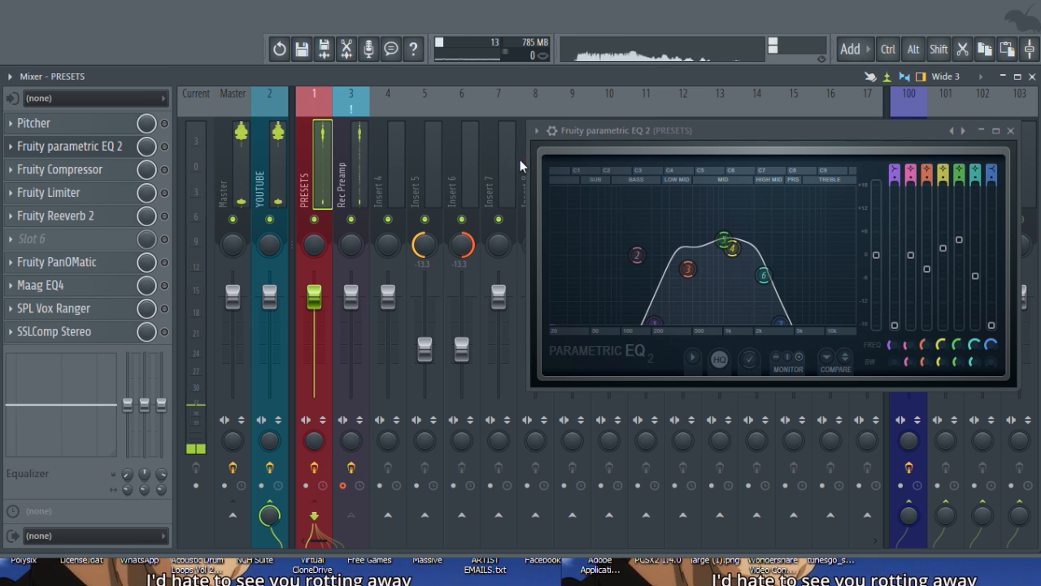
{"action": "left_click", "coordinate": [1010, 130]}
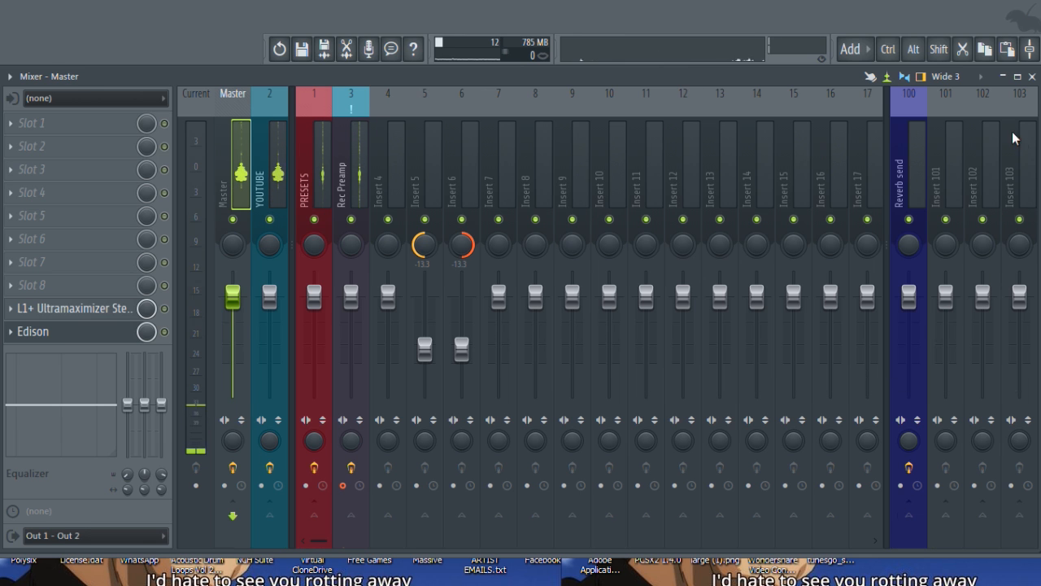
Show the effect chains of the YOUTUBE and Master tracks
{"action": "left_click", "coordinate": [279, 162]}
{"action": "left_click", "coordinate": [236, 156]}
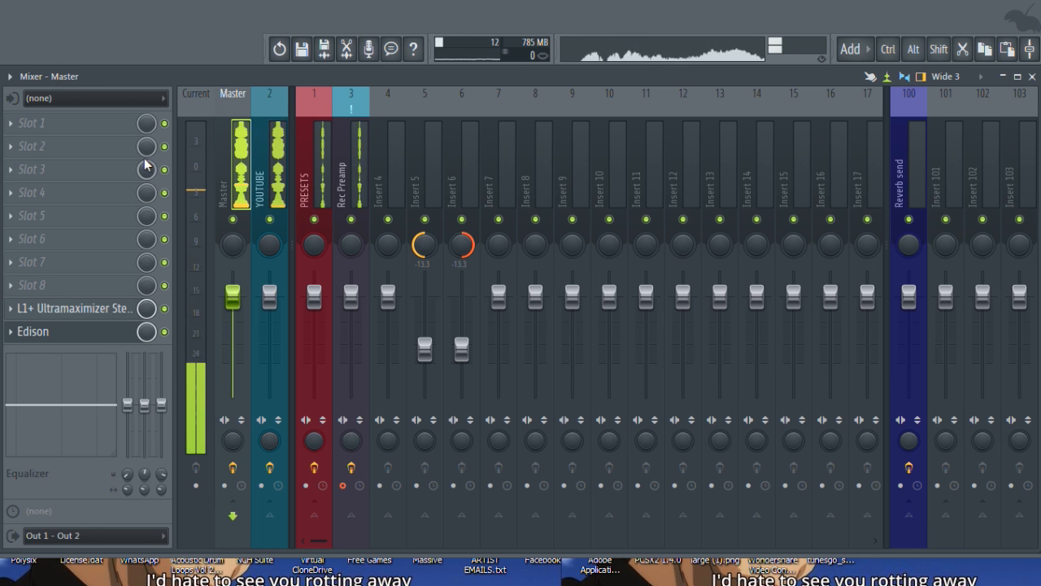
{"action": "left_click", "coordinate": [274, 163]}
Open the PRESETS track's Fruity Compressor and move its window over the insert tracks, and view the YOUTUBE track's effect chain
{"action": "left_click", "coordinate": [307, 174]}
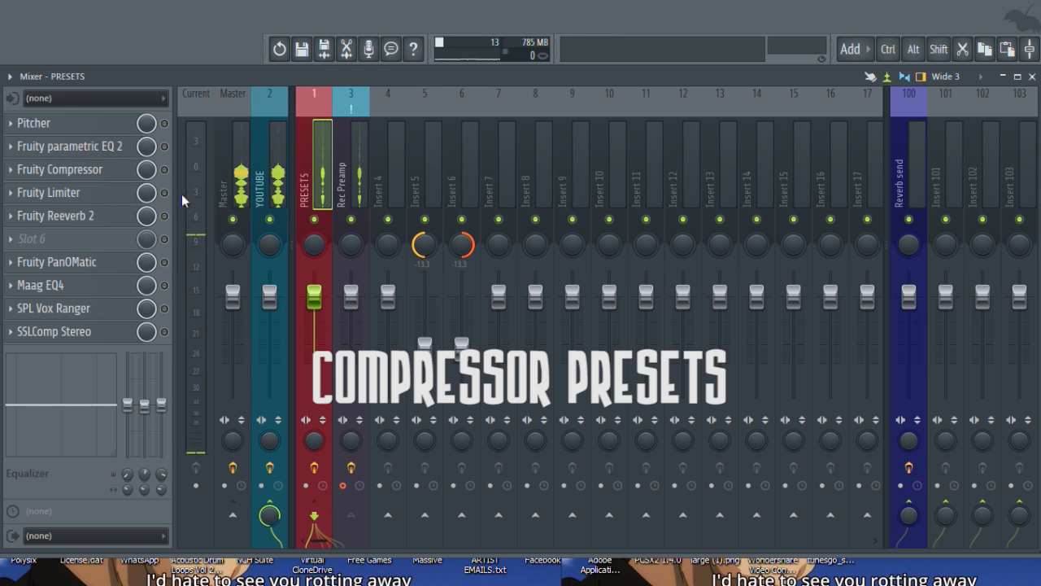
{"action": "left_click", "coordinate": [92, 176]}
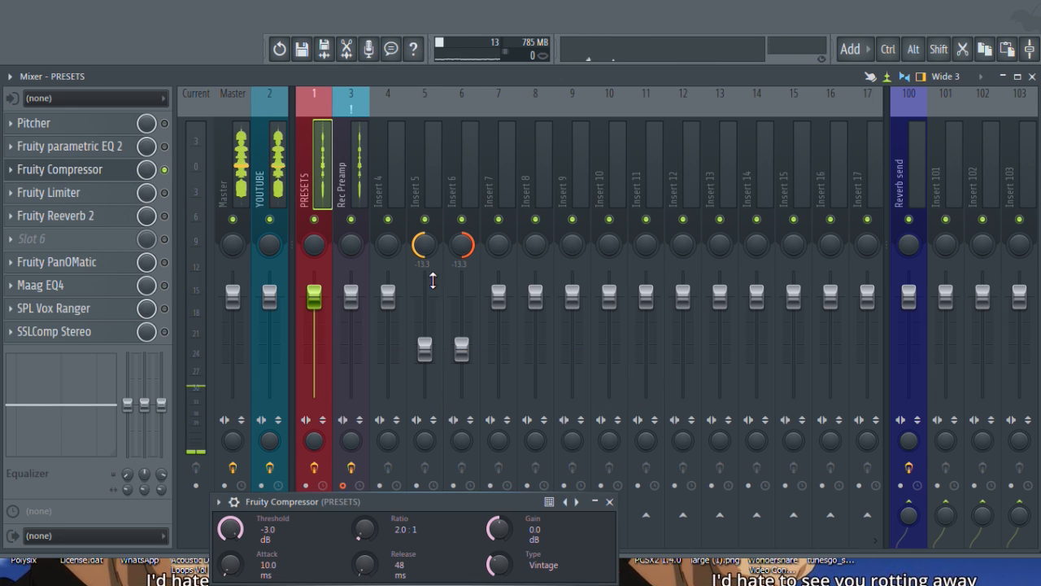
{"action": "left_click_drag", "start_coordinate": [268, 495], "coordinate": [549, 128]}
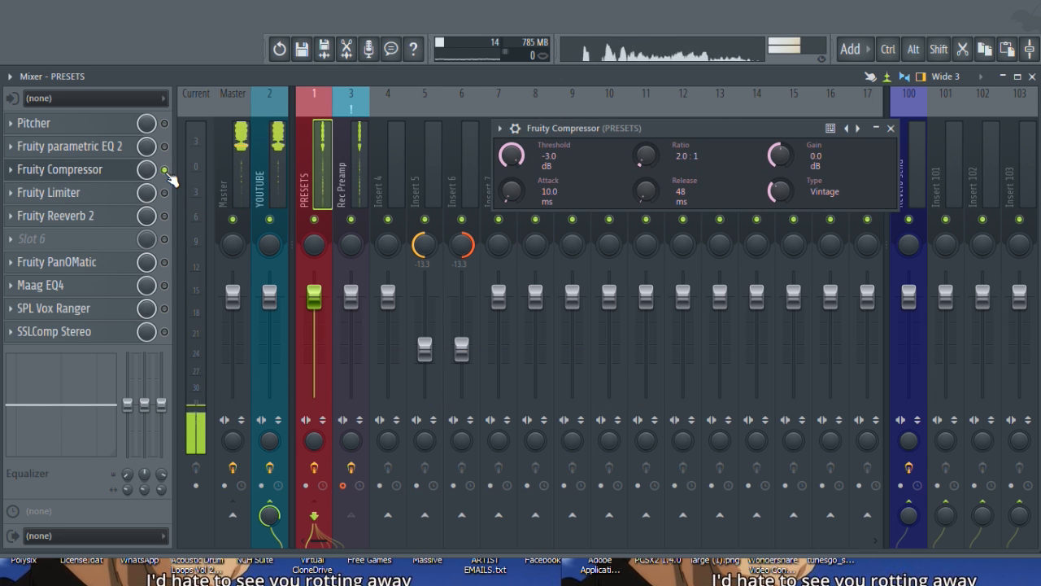
{"action": "left_click", "coordinate": [284, 171]}
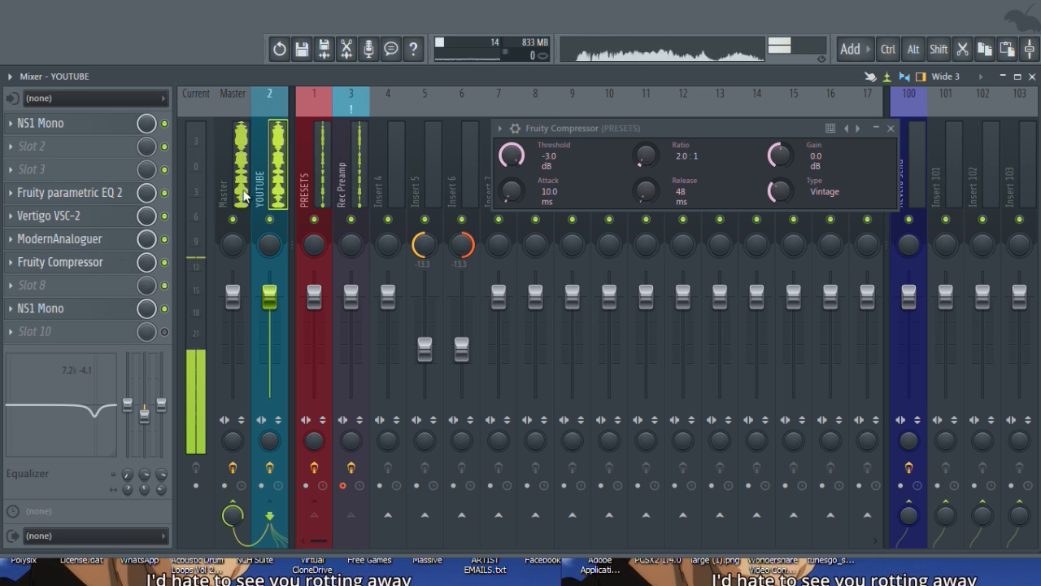
{"action": "left_click", "coordinate": [320, 177]}
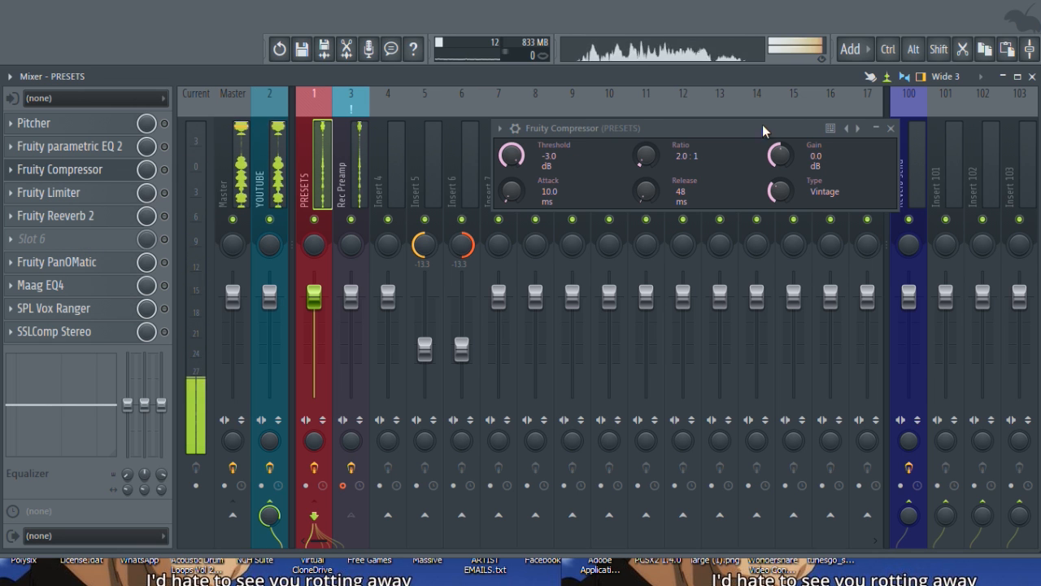
Load the "Hard Vocal Compressor" preset into the PRESETS track's Fruity Compressor and raise its threshold to -11.7 dB
{"action": "left_click_drag", "start_coordinate": [503, 128], "coordinate": [504, 194]}
{"action": "left_click", "coordinate": [501, 195]}
{"action": "mouse_move", "coordinate": [570, 239]}
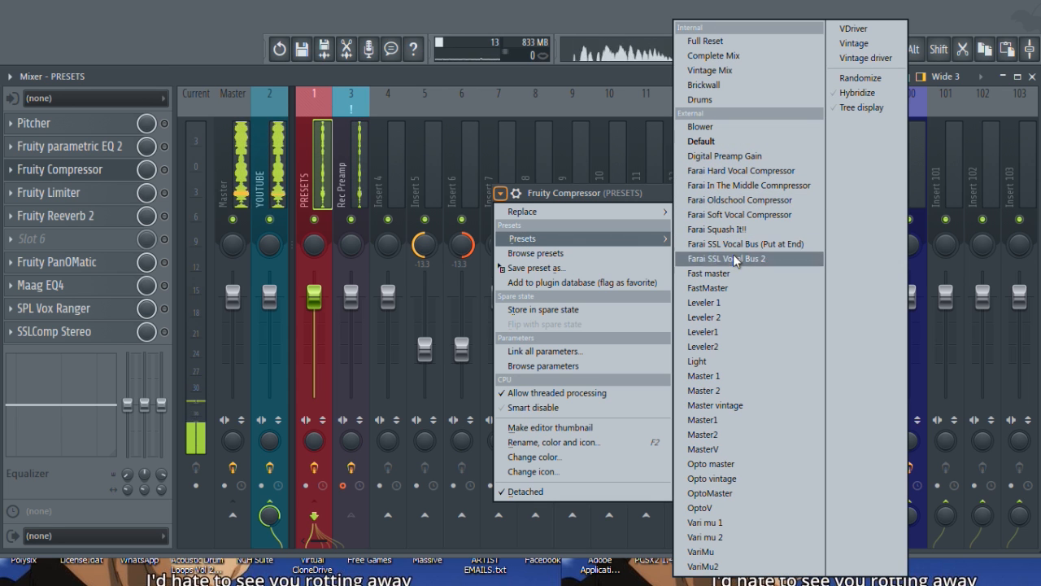
{"action": "left_click", "coordinate": [729, 171]}
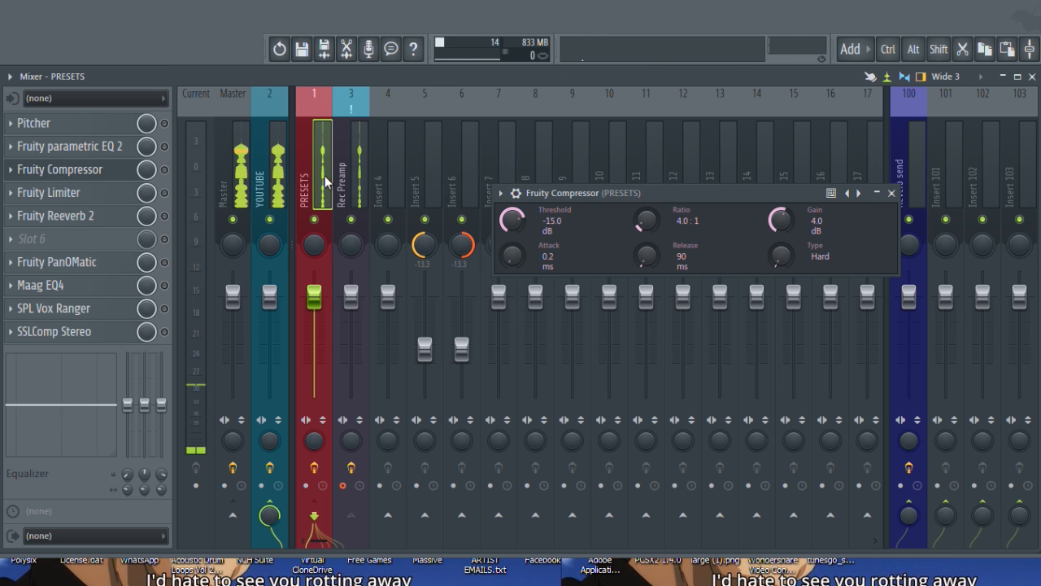
{"action": "left_click", "coordinate": [281, 168]}
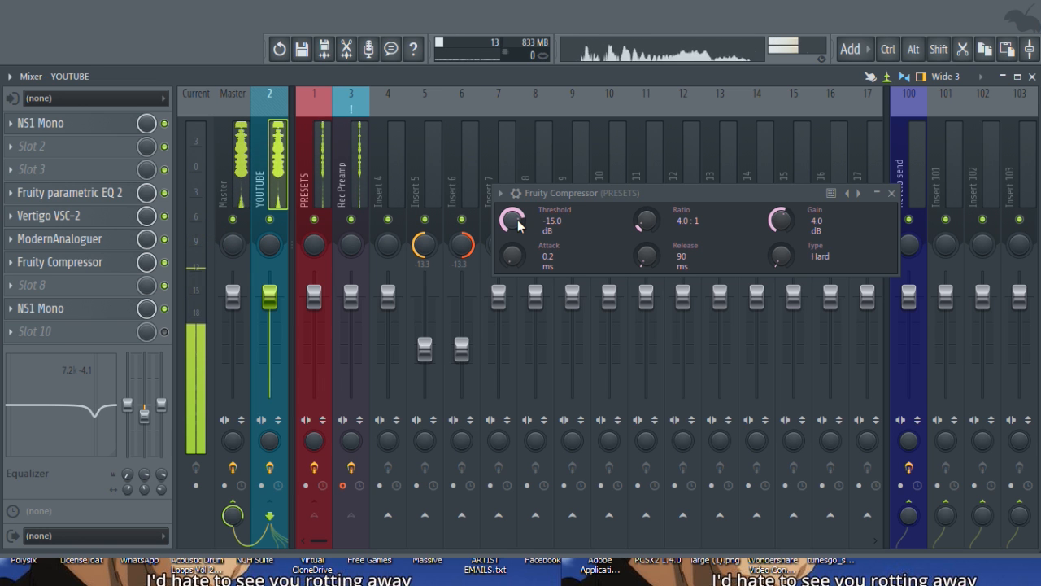
{"action": "left_click_drag", "start_coordinate": [518, 221], "coordinate": [518, 206]}
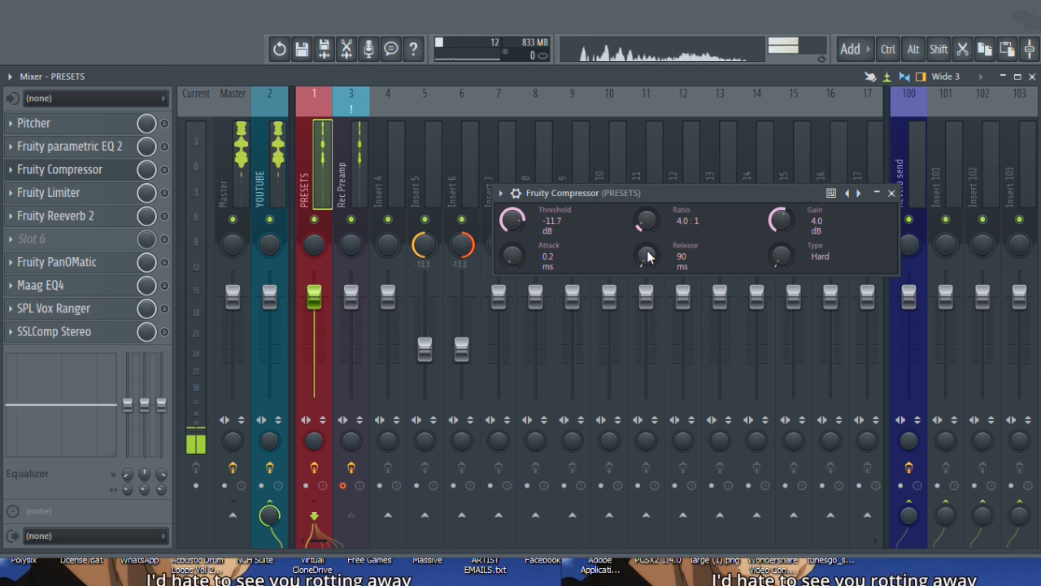
Load the "Digital Preamp Gain" preset into the PRESETS track's Fruity Compressor
{"action": "left_click", "coordinate": [501, 194]}
{"action": "mouse_move", "coordinate": [522, 238]}
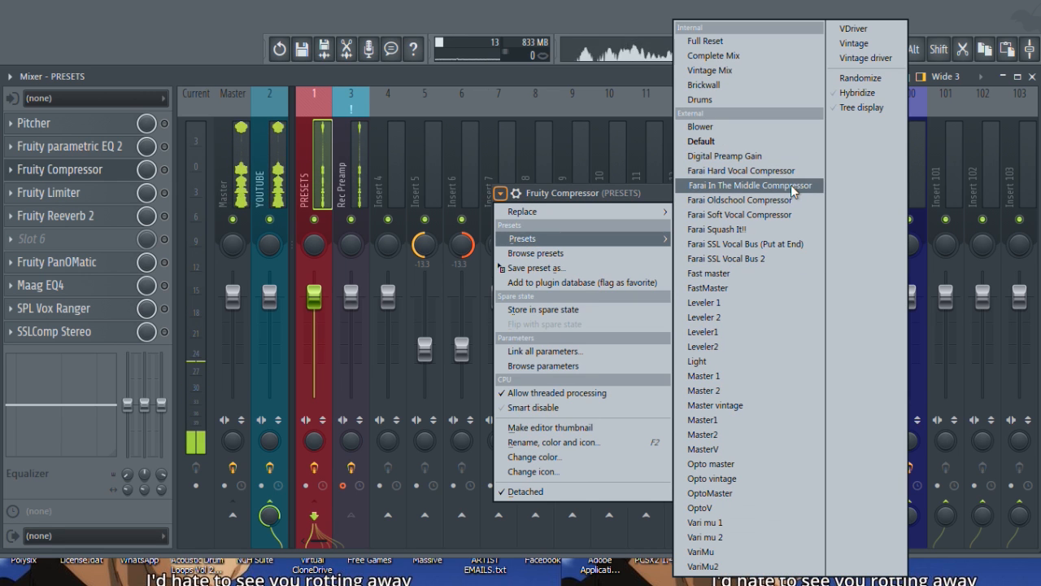
{"action": "left_click", "coordinate": [766, 157]}
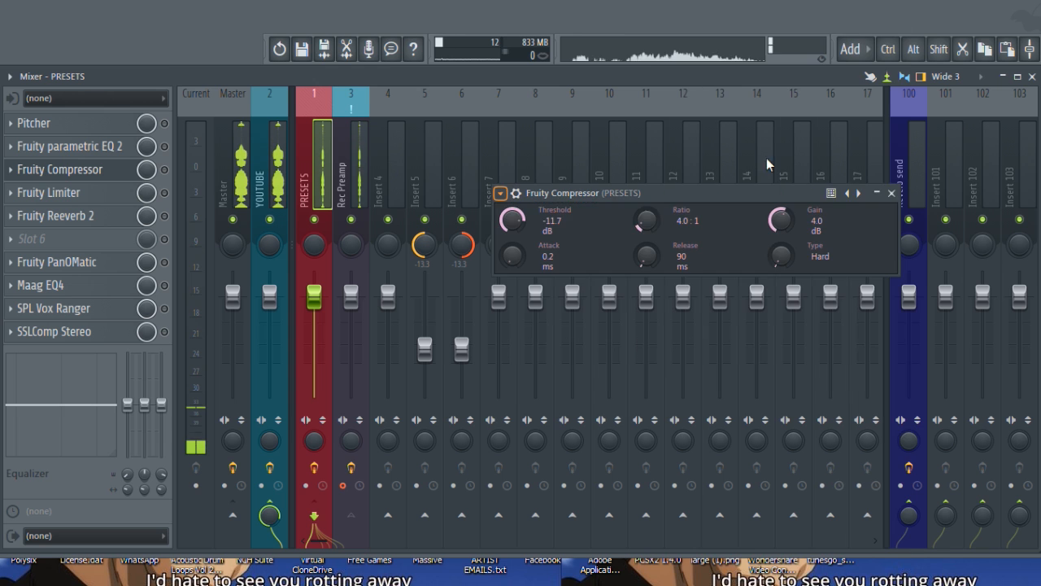
Show the Rec Preamp track's mda Loudness below the Fruity Compressor for comparison, and close both plugin windows
{"action": "left_click", "coordinate": [357, 166]}
{"action": "left_click", "coordinate": [51, 123]}
{"action": "left_click_drag", "start_coordinate": [753, 314], "coordinate": [668, 290]}
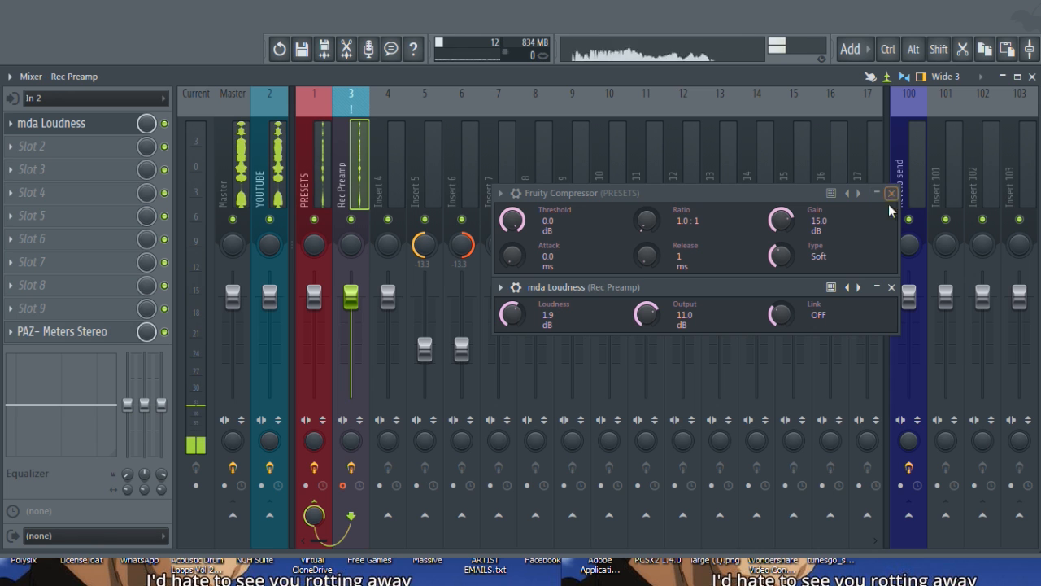
{"action": "left_click", "coordinate": [891, 287]}
{"action": "left_click", "coordinate": [892, 193]}
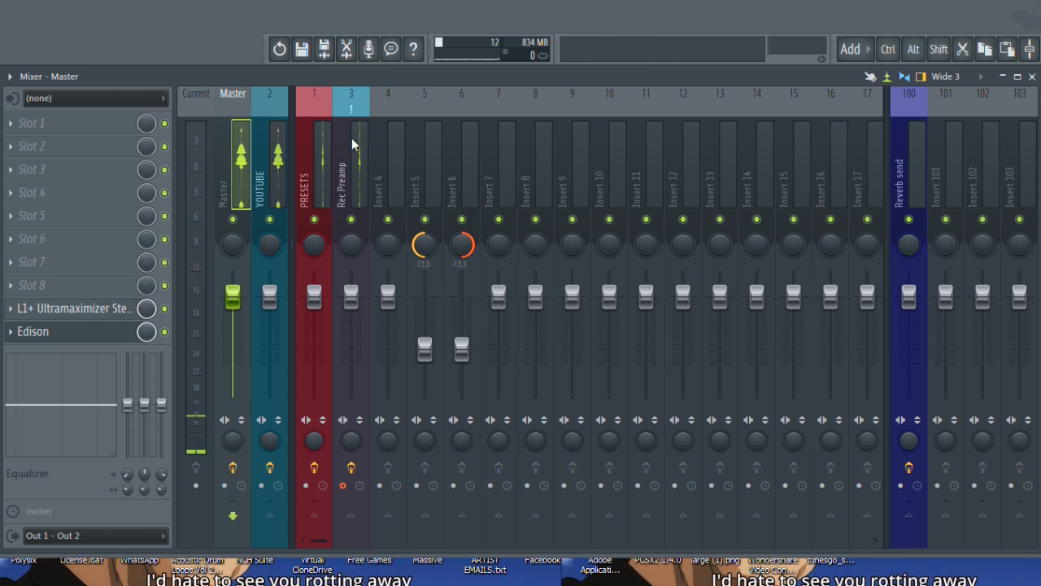
Reopen the PRESETS track's Fruity Compressor and load the "In The Middle Comnpressor" preset
{"action": "left_click", "coordinate": [317, 150]}
{"action": "left_click", "coordinate": [134, 170]}
{"action": "left_click", "coordinate": [501, 193]}
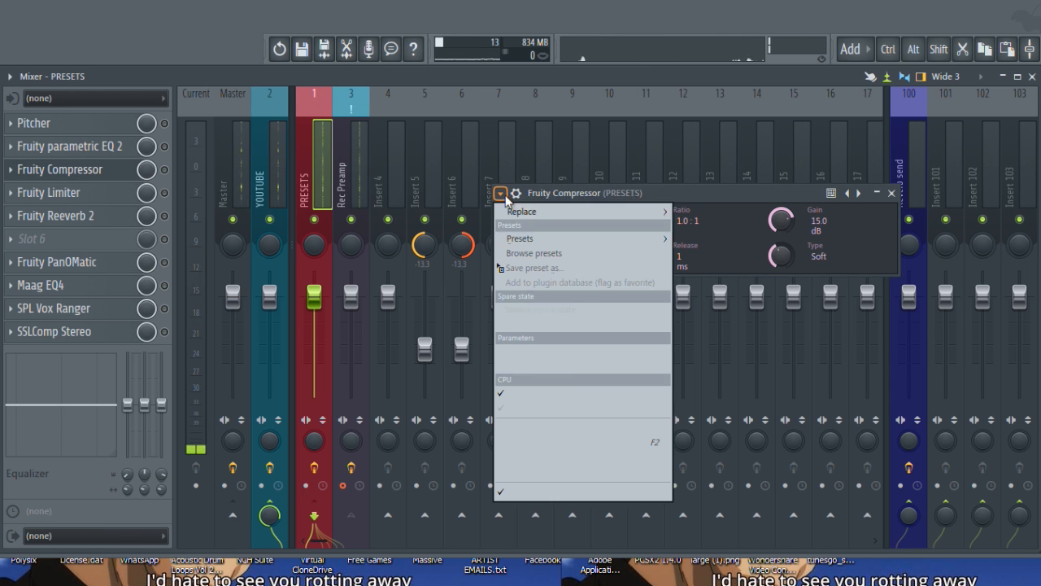
{"action": "mouse_move", "coordinate": [522, 238]}
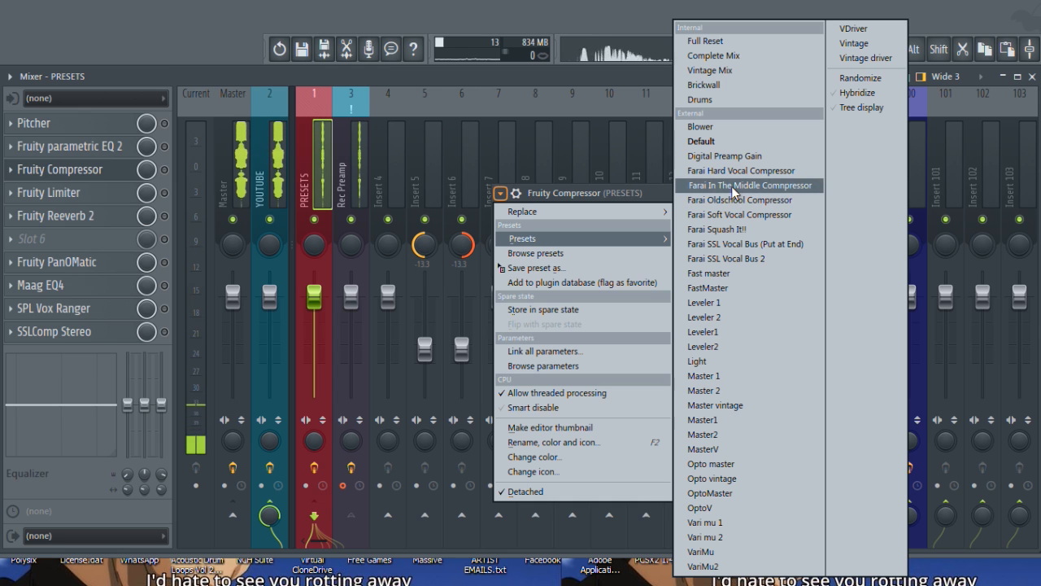
{"action": "left_click", "coordinate": [775, 187]}
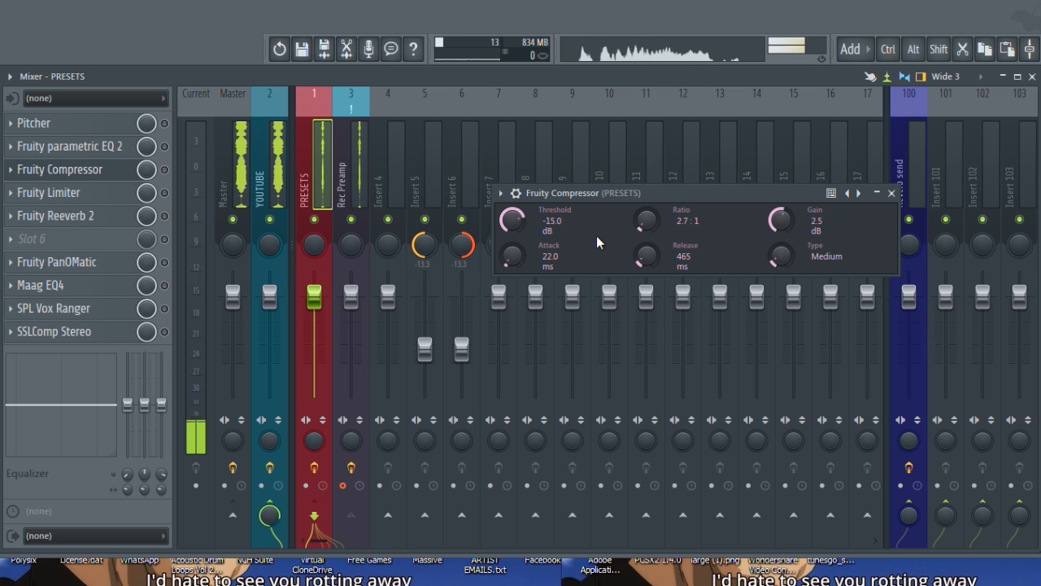
Load the "Oldschool Compressor" preset into the PRESETS track's Fruity Compressor
{"action": "left_click", "coordinate": [501, 193]}
{"action": "mouse_move", "coordinate": [524, 240]}
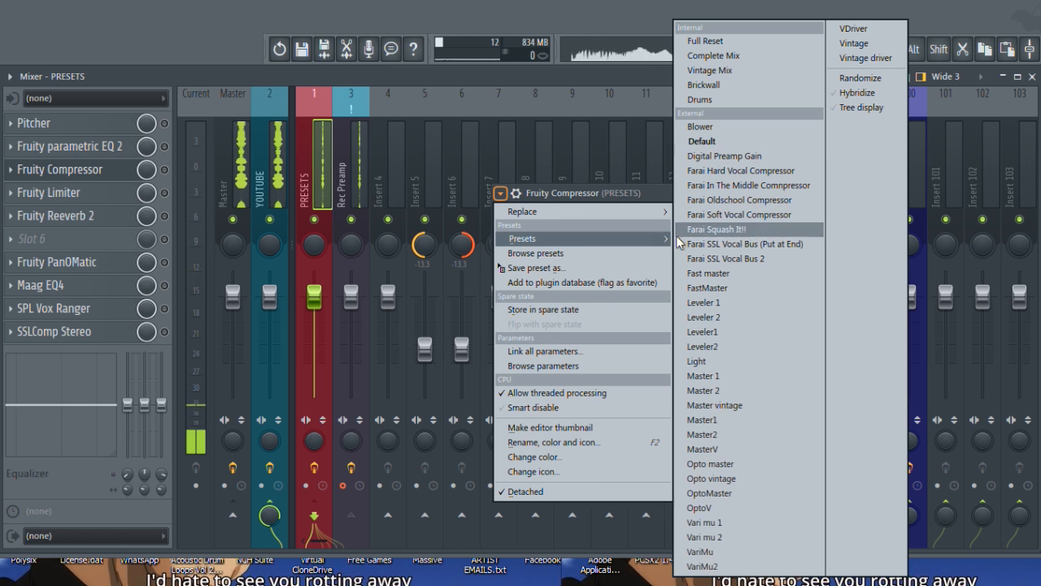
{"action": "left_click", "coordinate": [739, 152]}
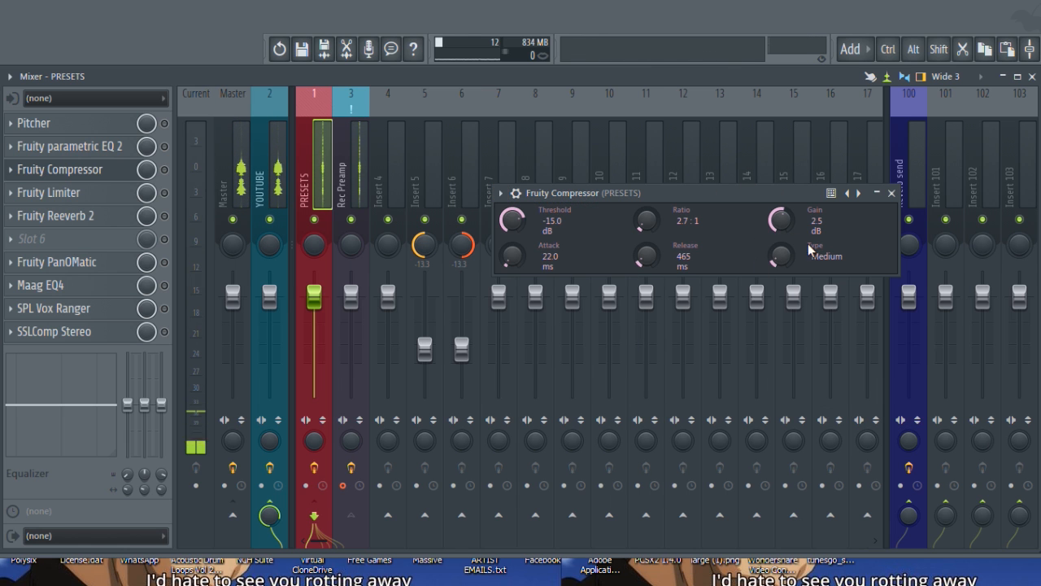
{"action": "left_click", "coordinate": [503, 196]}
{"action": "mouse_move", "coordinate": [624, 239]}
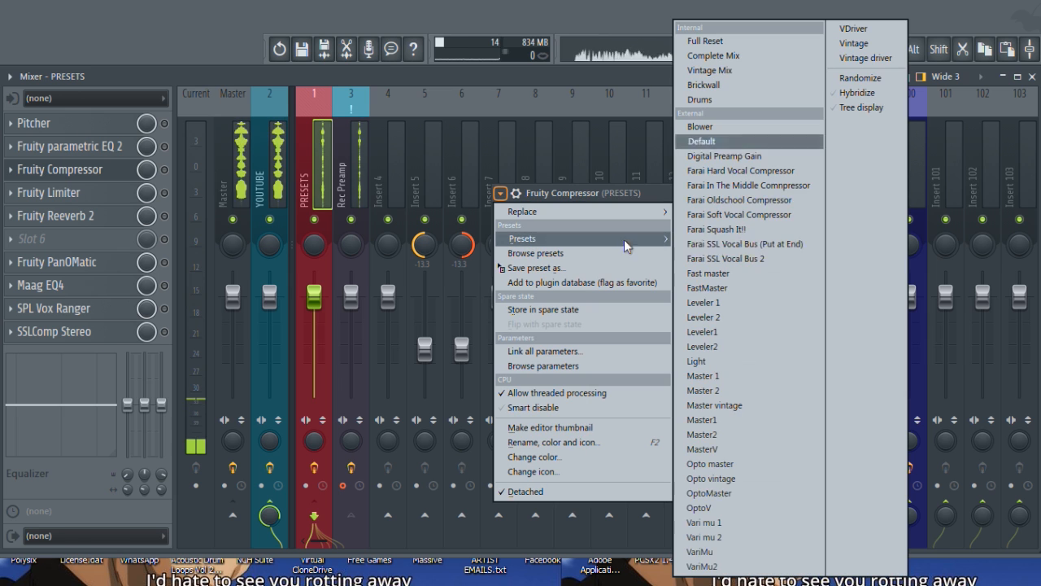
{"action": "left_click", "coordinate": [777, 201]}
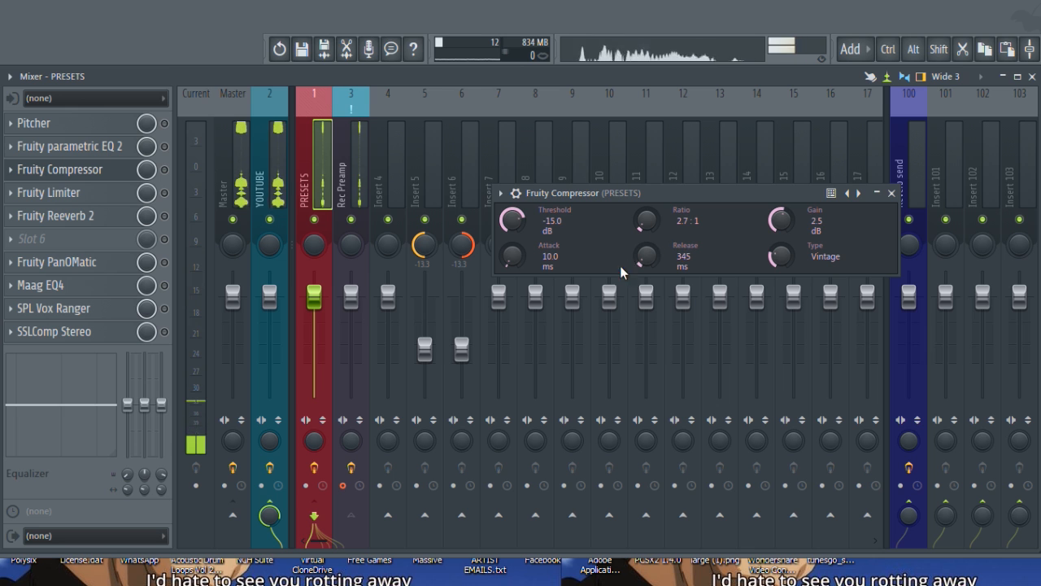
Load the "Soft Vocal Compressor" preset into the PRESETS track's Fruity Compressor
{"action": "left_click", "coordinate": [501, 193]}
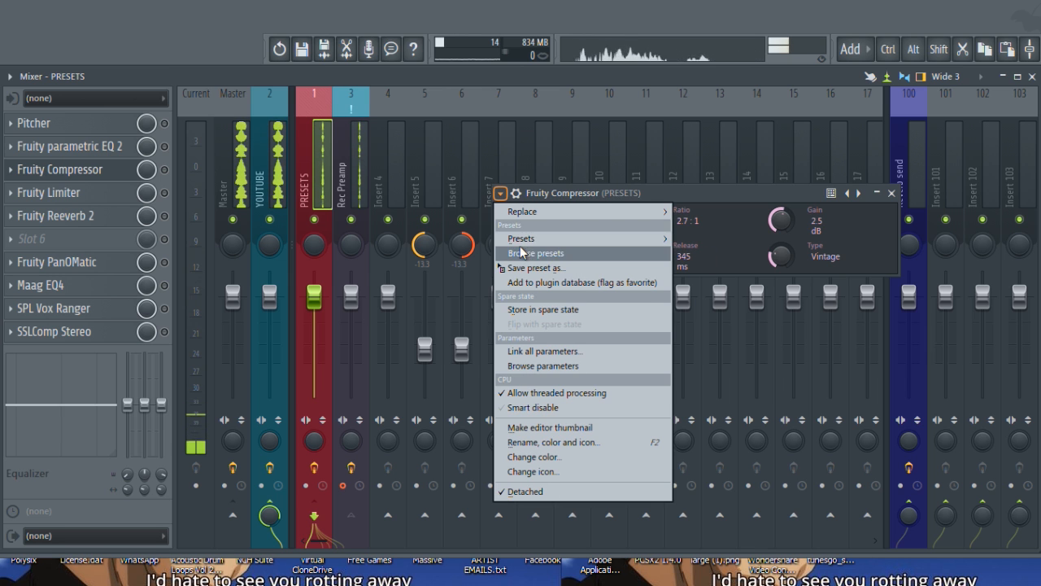
{"action": "mouse_move", "coordinate": [529, 238]}
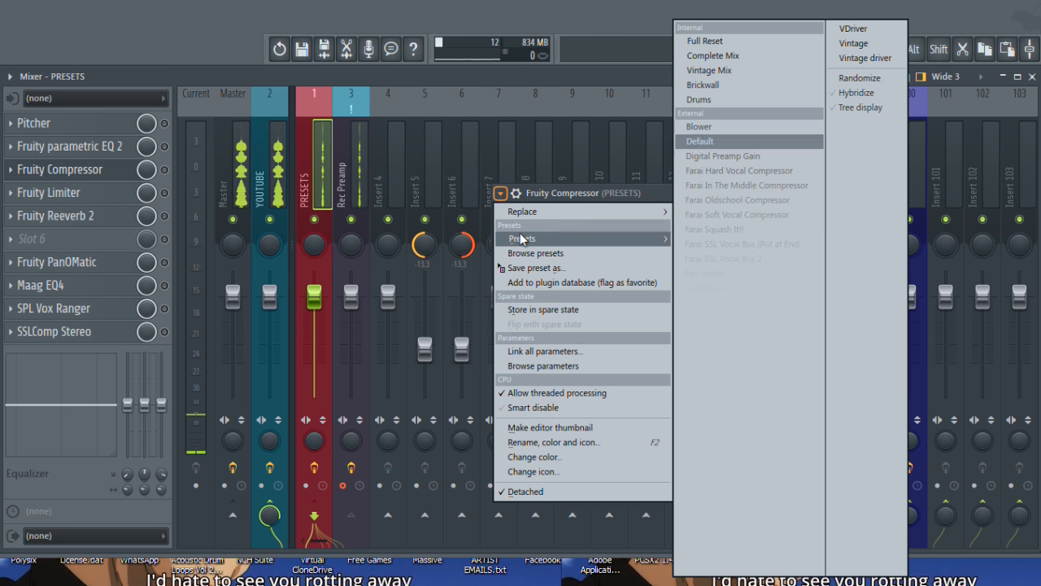
{"action": "left_click", "coordinate": [768, 212]}
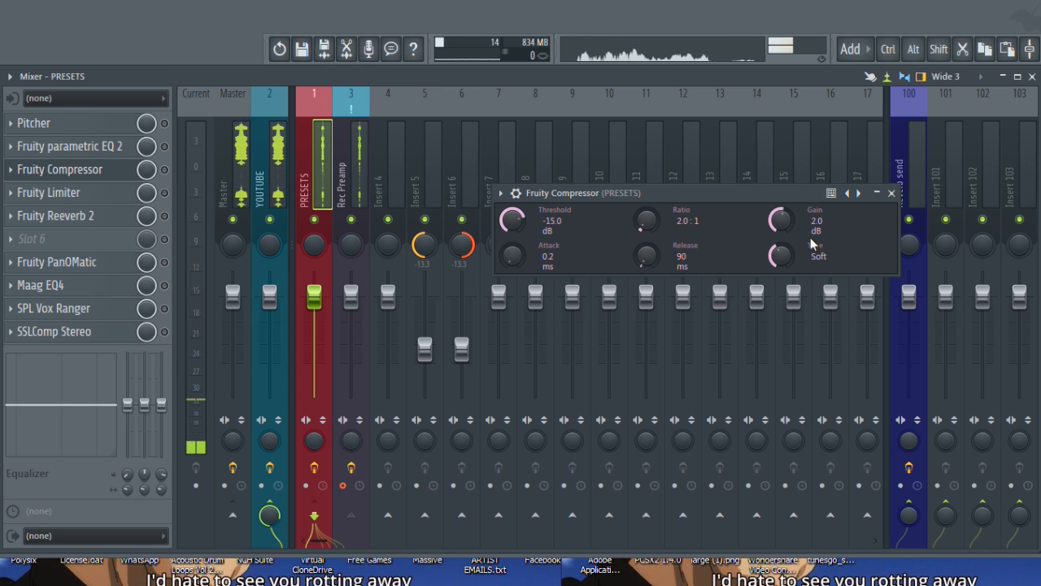
Load the "Squash It!!" preset into the PRESETS track's Fruity Compressor
{"action": "left_click", "coordinate": [518, 192]}
{"action": "mouse_move", "coordinate": [557, 236]}
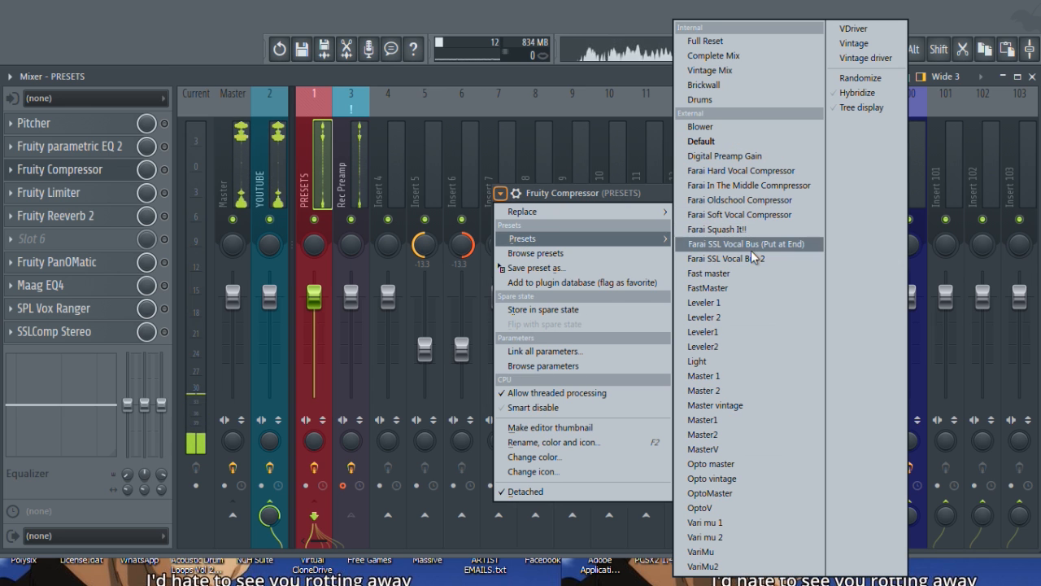
{"action": "left_click", "coordinate": [742, 227]}
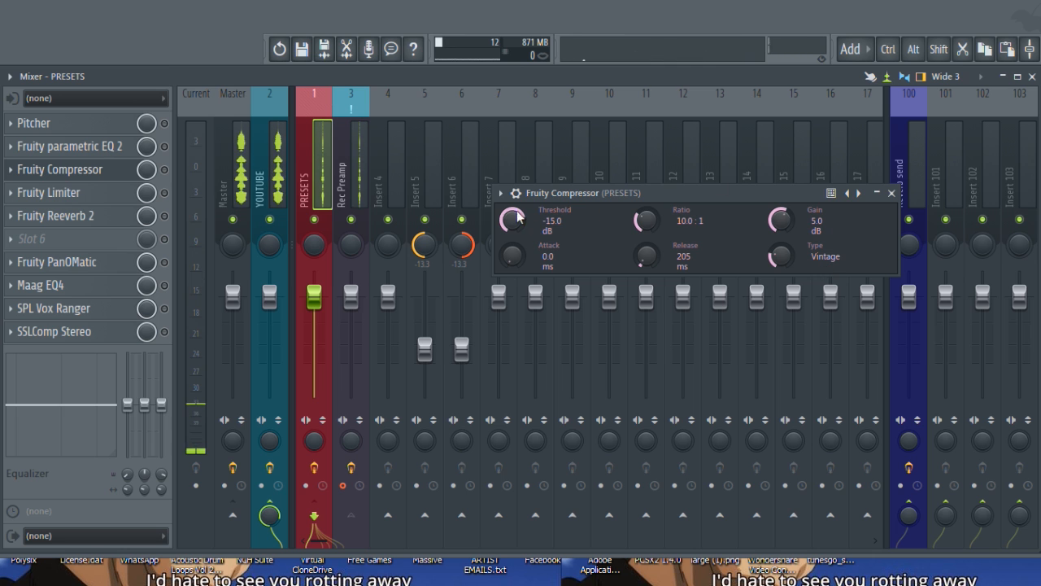
Load the "SSL Vocal Bus (Put at End)" preset into the PRESETS track's Fruity Compressor
{"action": "left_click", "coordinate": [500, 192]}
{"action": "mouse_move", "coordinate": [569, 239]}
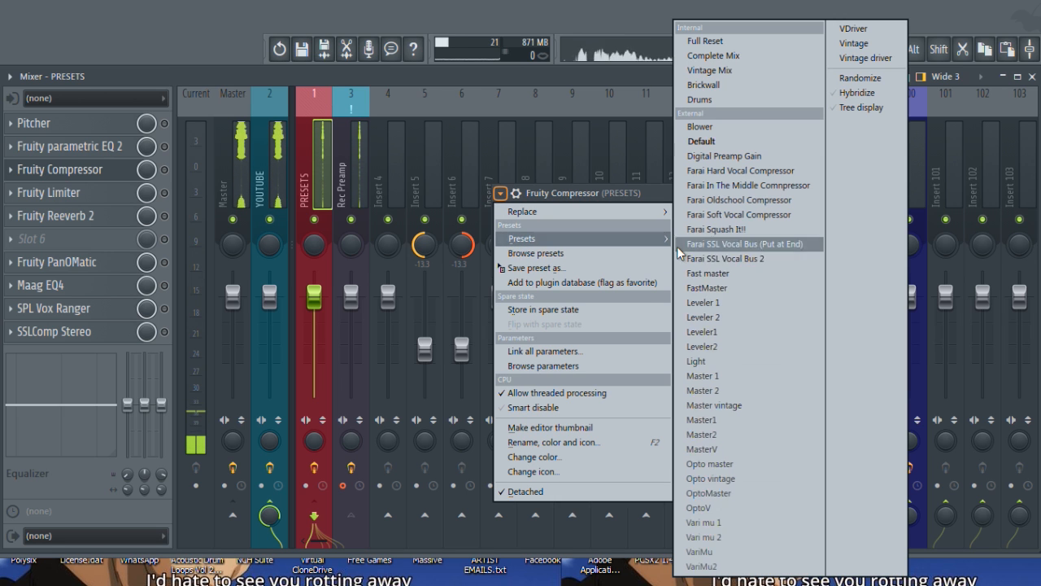
{"action": "left_click", "coordinate": [779, 246]}
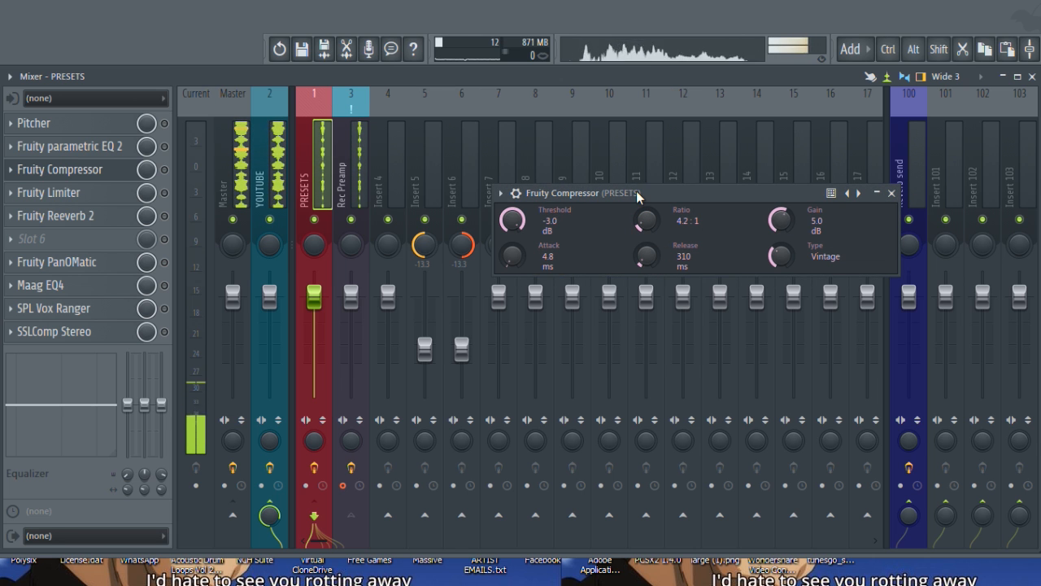
Compare the Fruity Compressor side by side with SSLComp Stereo, close SSLComp Stereo and move the compressor window back over the mixer
{"action": "left_click_drag", "start_coordinate": [638, 194], "coordinate": [630, 274]}
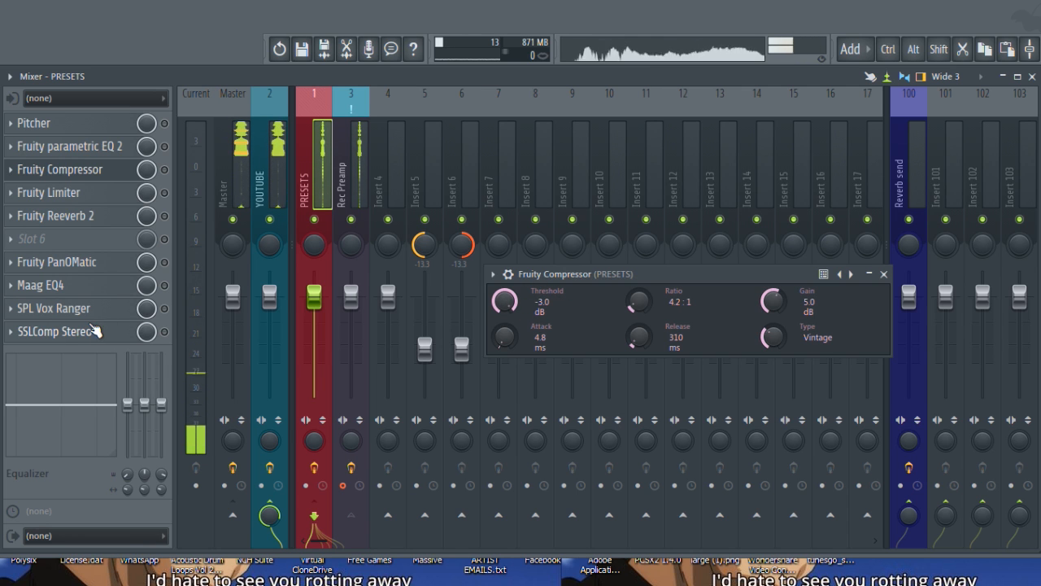
{"action": "left_click", "coordinate": [95, 331]}
{"action": "left_click_drag", "start_coordinate": [628, 280], "coordinate": [696, 79]}
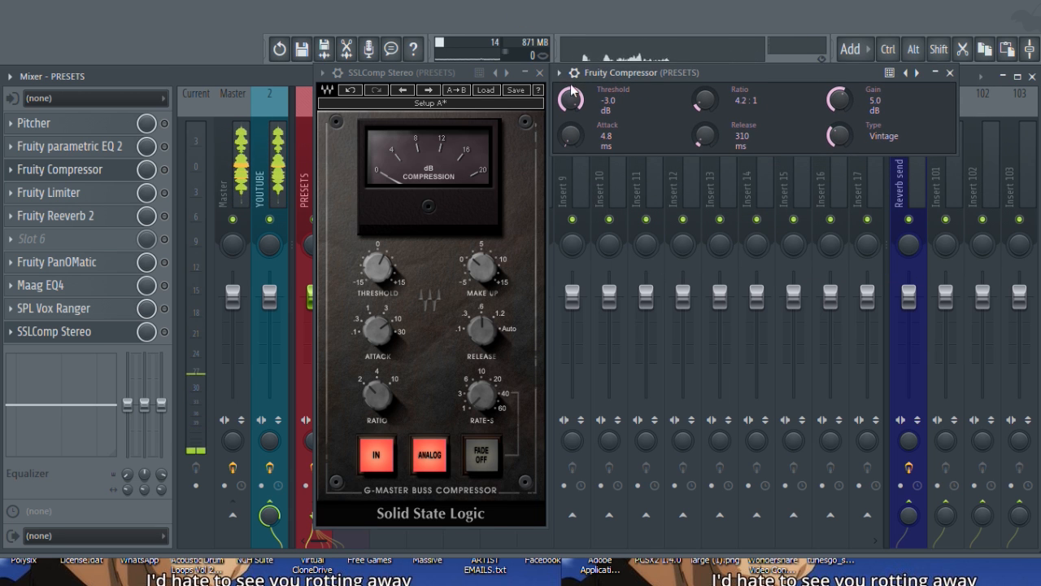
{"action": "left_click", "coordinate": [539, 72]}
{"action": "left_click_drag", "start_coordinate": [605, 75], "coordinate": [419, 231]}
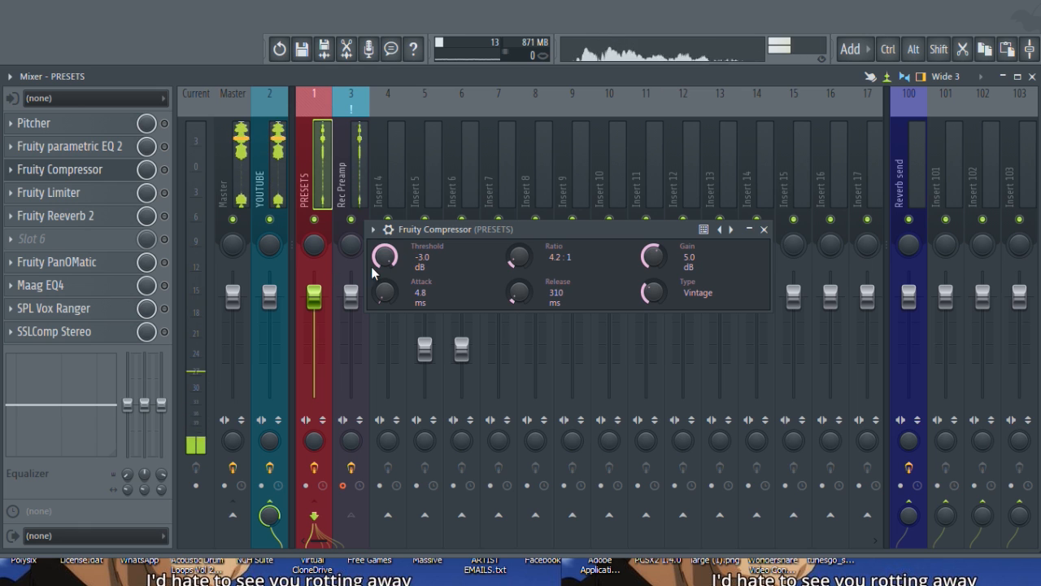
Reload the "SSL Vocal Bus (Put at End)" preset and move the Fruity Compressor to the last slot of the PRESETS track's effect chain
{"action": "left_click", "coordinate": [372, 230]}
{"action": "mouse_move", "coordinate": [402, 274]}
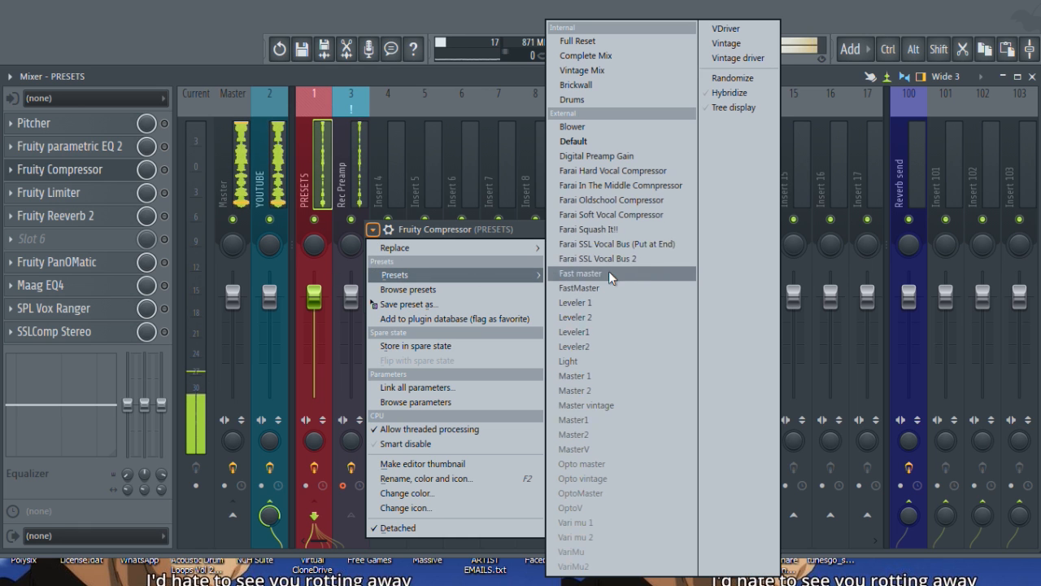
{"action": "left_click", "coordinate": [657, 243]}
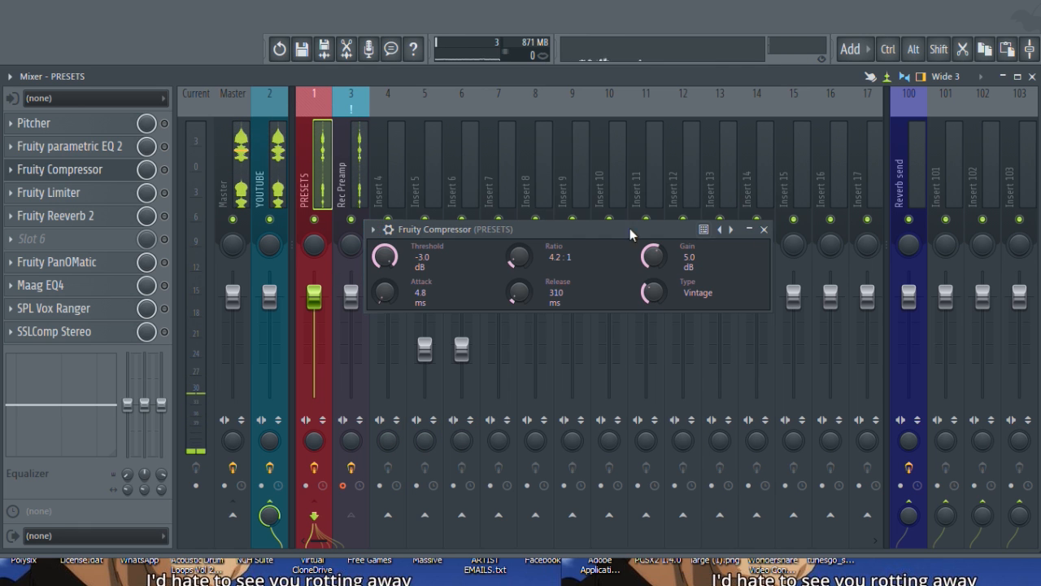
{"action": "left_click_drag", "start_coordinate": [580, 235], "coordinate": [697, 241]}
{"action": "left_click_drag", "start_coordinate": [93, 171], "coordinate": [102, 334]}
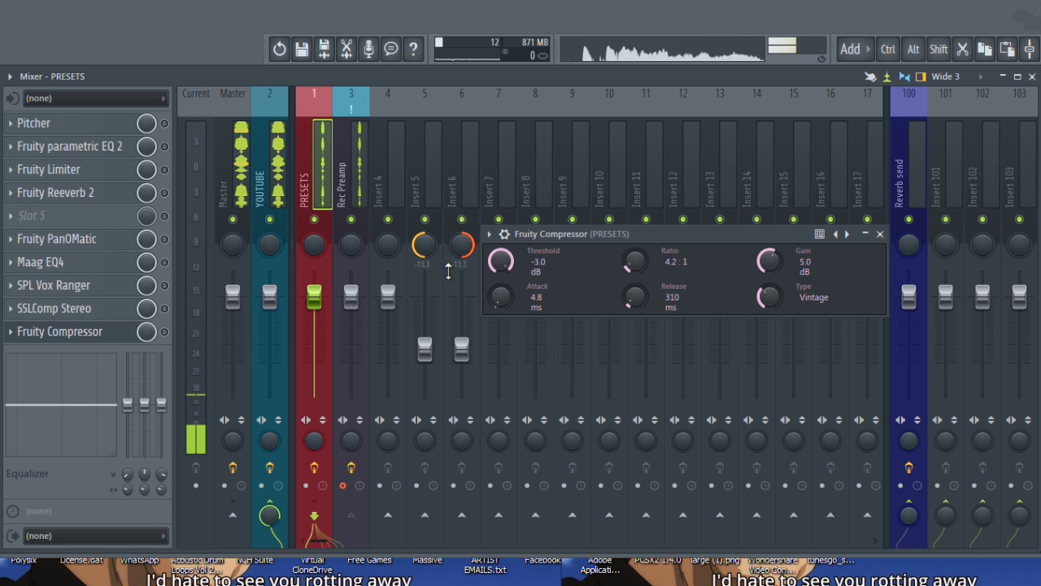
Load the "SSL Vocal Bus 2" preset into the Fruity Compressor at the end of the PRESETS track's chain
{"action": "left_click", "coordinate": [489, 234]}
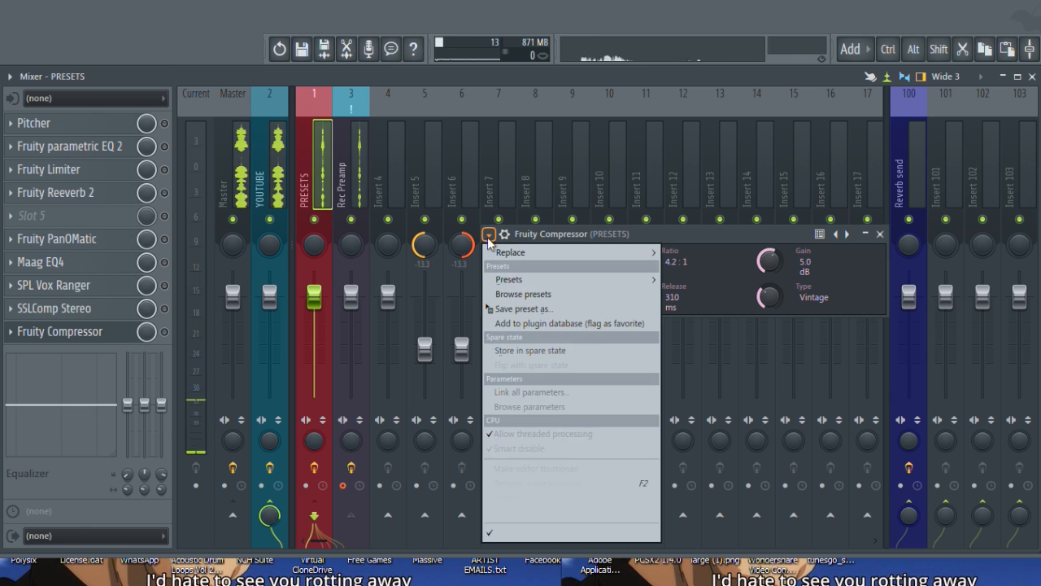
{"action": "mouse_move", "coordinate": [520, 280]}
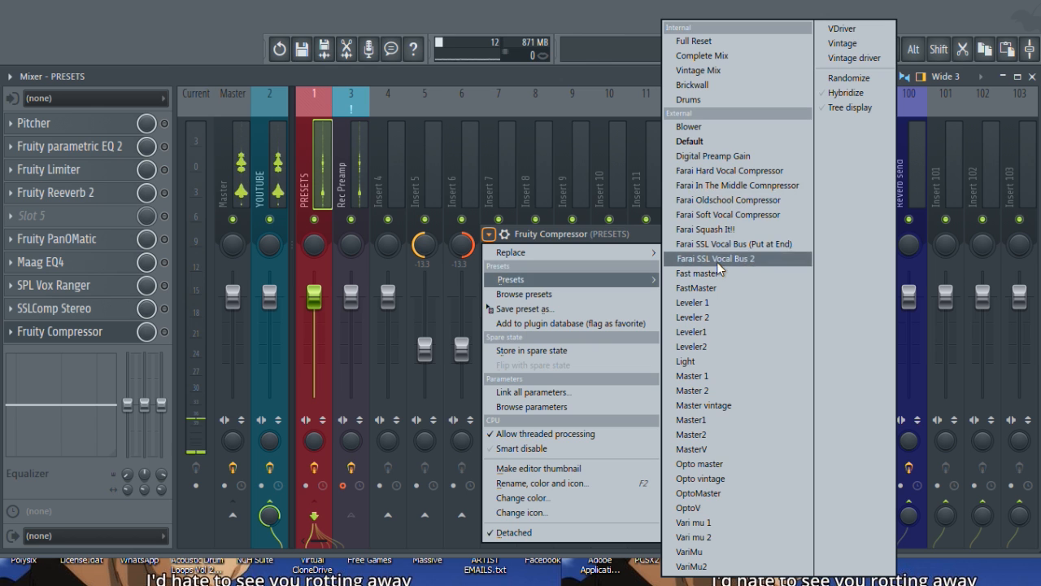
{"action": "left_click", "coordinate": [717, 259]}
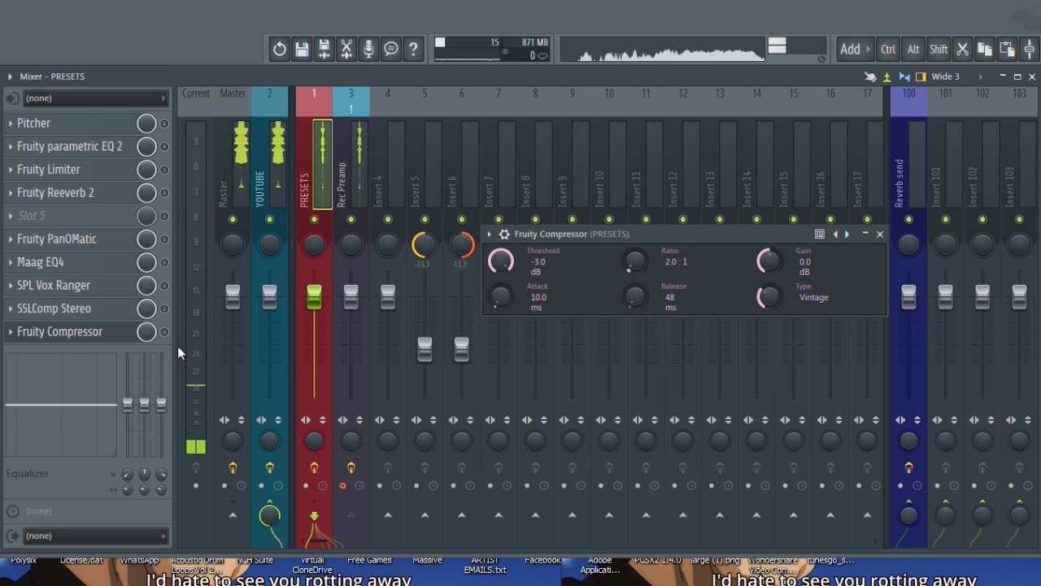
Open SSLComp Stereo beside the Fruity Compressor and compare their ratio, attack and release controls
{"action": "left_click", "coordinate": [54, 308]}
{"action": "left_click_drag", "start_coordinate": [599, 235], "coordinate": [668, 76]}
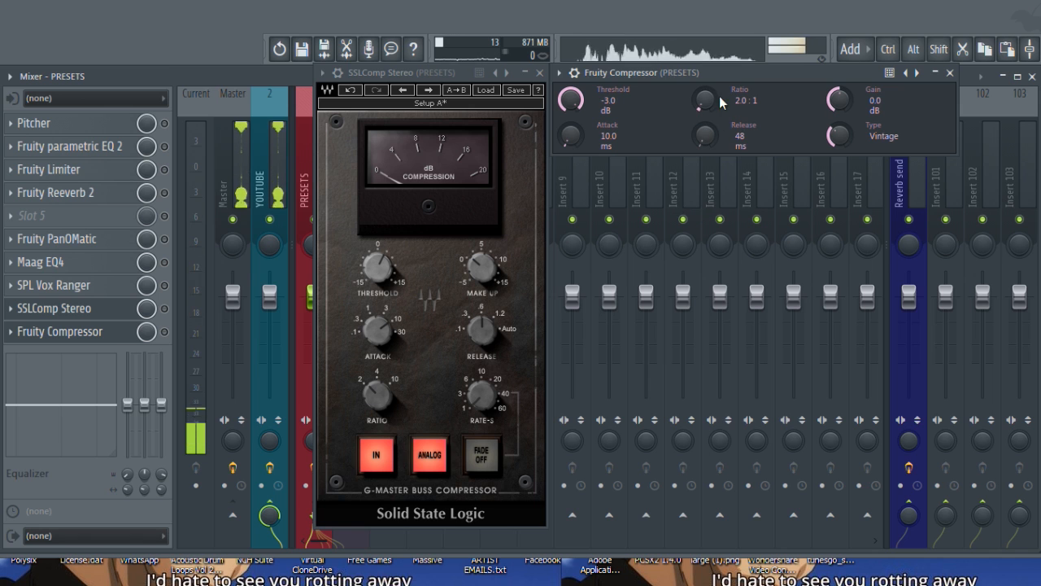
{"action": "left_click", "coordinate": [377, 398]}
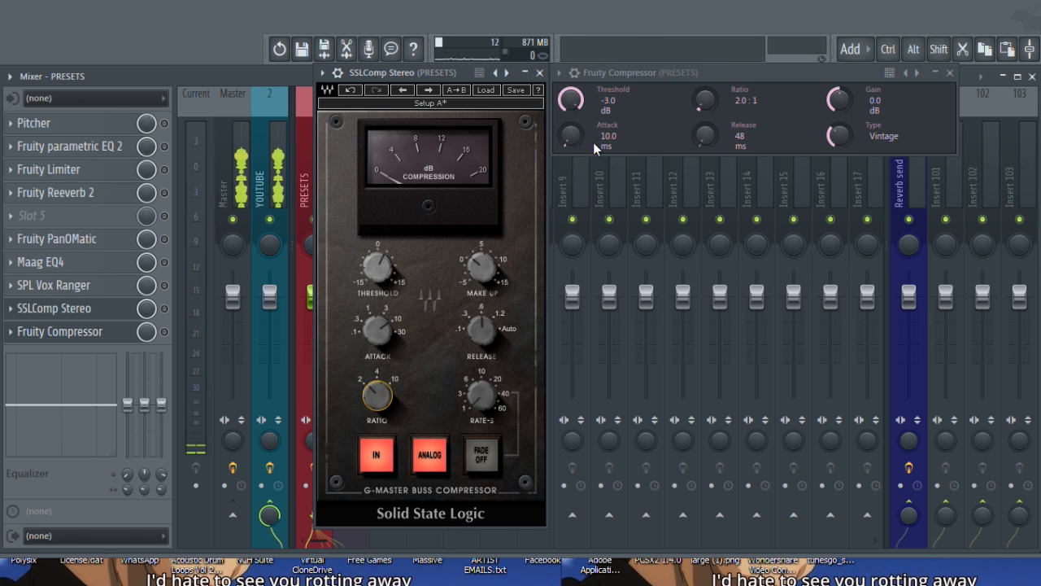
{"action": "left_click", "coordinate": [378, 326]}
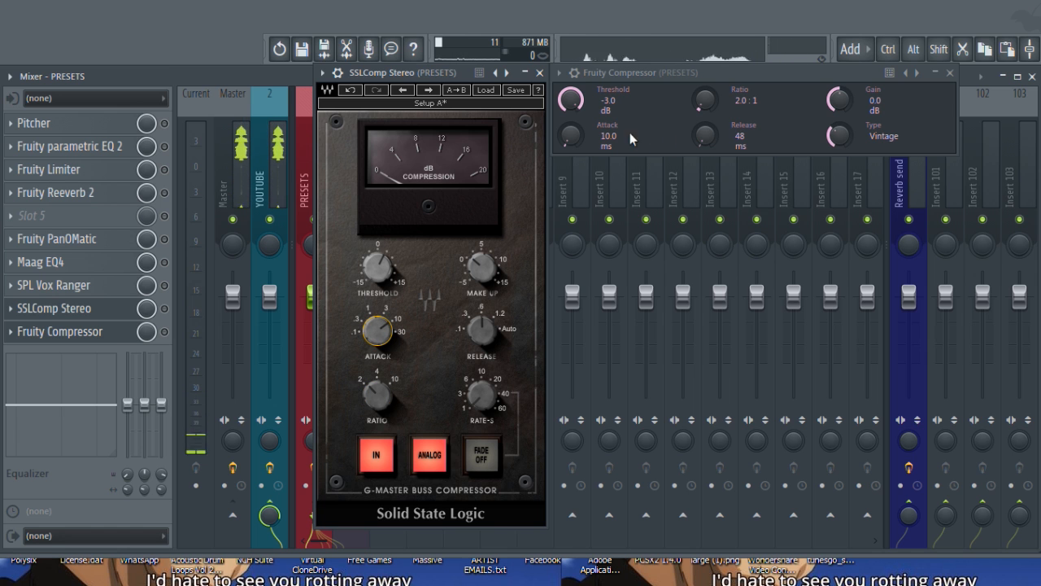
{"action": "left_click", "coordinate": [481, 328]}
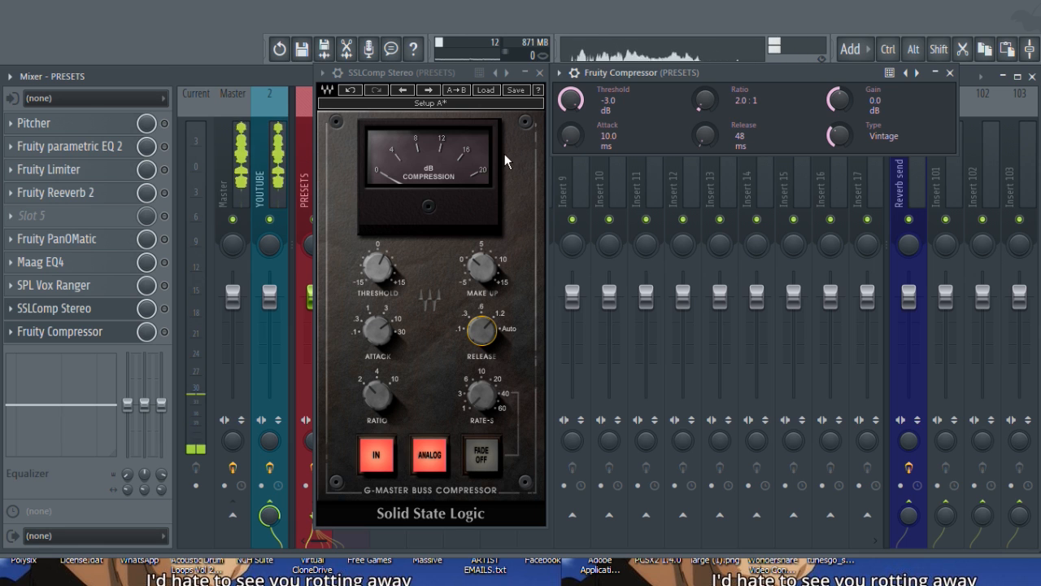
Toggle the Analog switch on SSLComp Stereo to check it, and close both SSLComp Stereo and the Fruity Compressor
{"action": "left_click", "coordinate": [432, 458]}
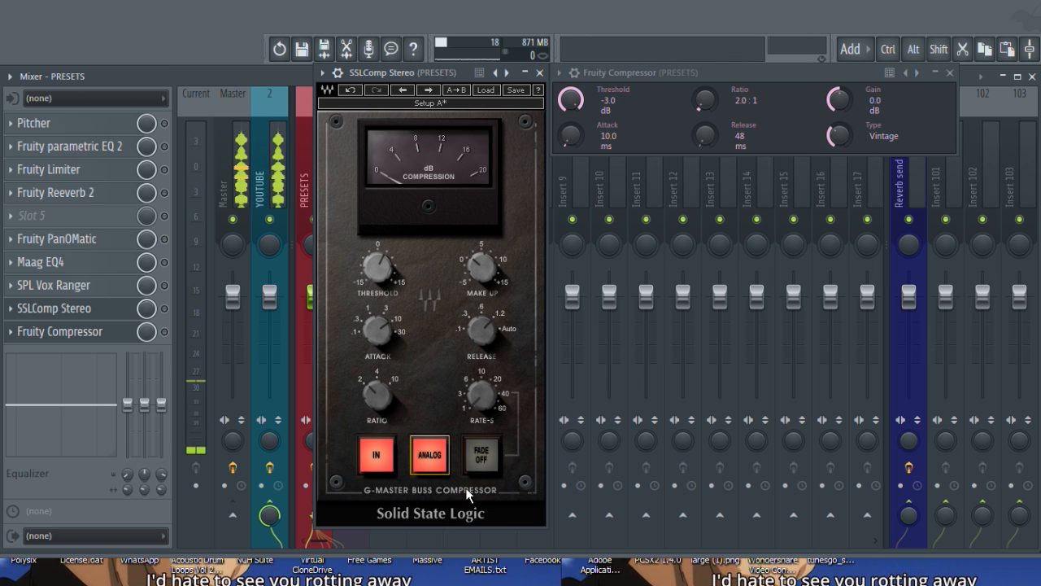
{"action": "left_click", "coordinate": [433, 465]}
{"action": "left_click", "coordinate": [433, 465]}
{"action": "left_click", "coordinate": [540, 73]}
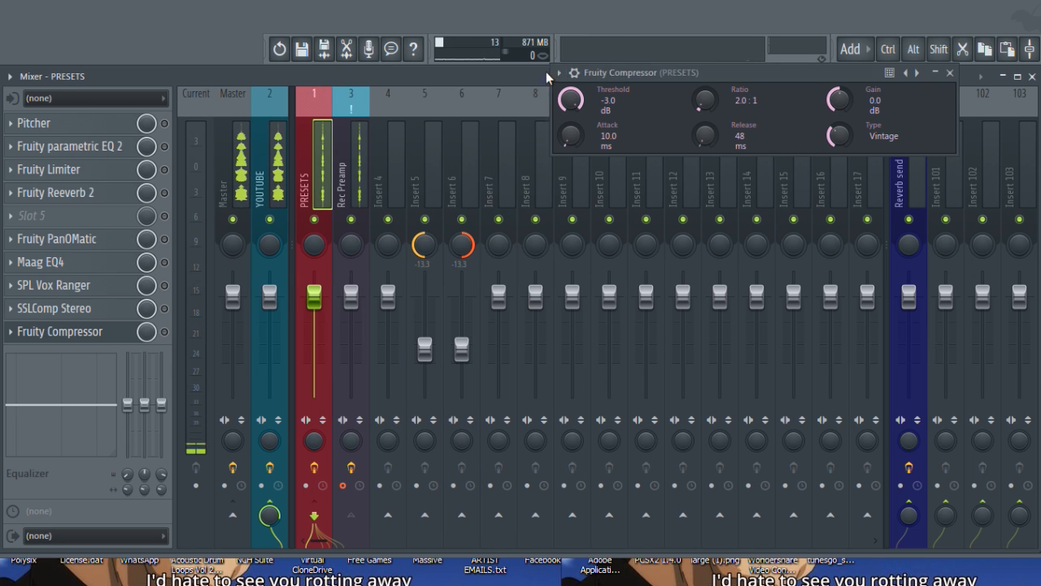
{"action": "left_click_drag", "start_coordinate": [615, 73], "coordinate": [518, 210]}
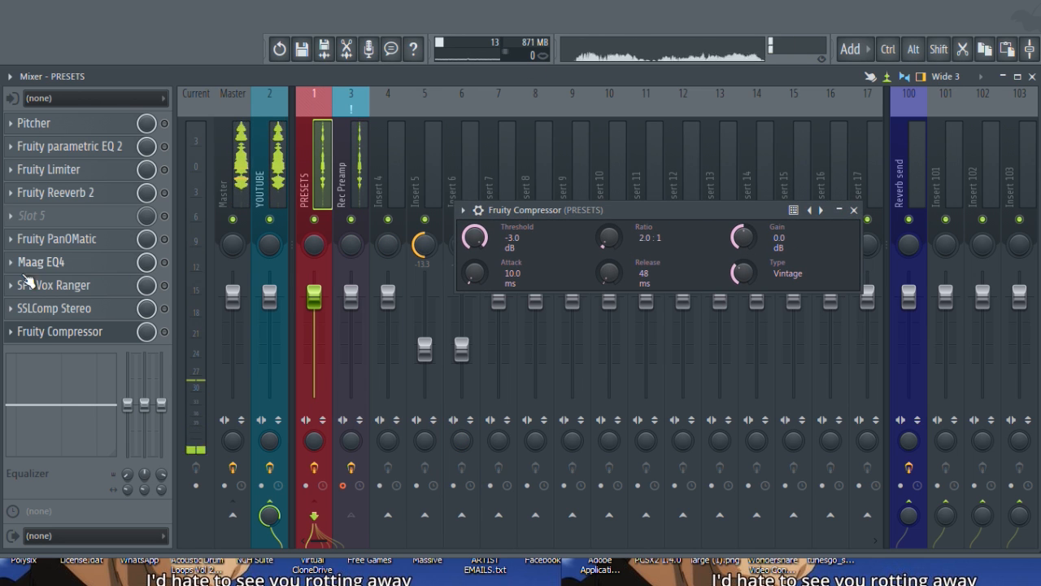
{"action": "left_click", "coordinate": [853, 209]}
Move the Fruity Compressor to the fourth slot of the PRESETS track's effect chain, directly above Fruity Reeverb 2
{"action": "left_click", "coordinate": [330, 154]}
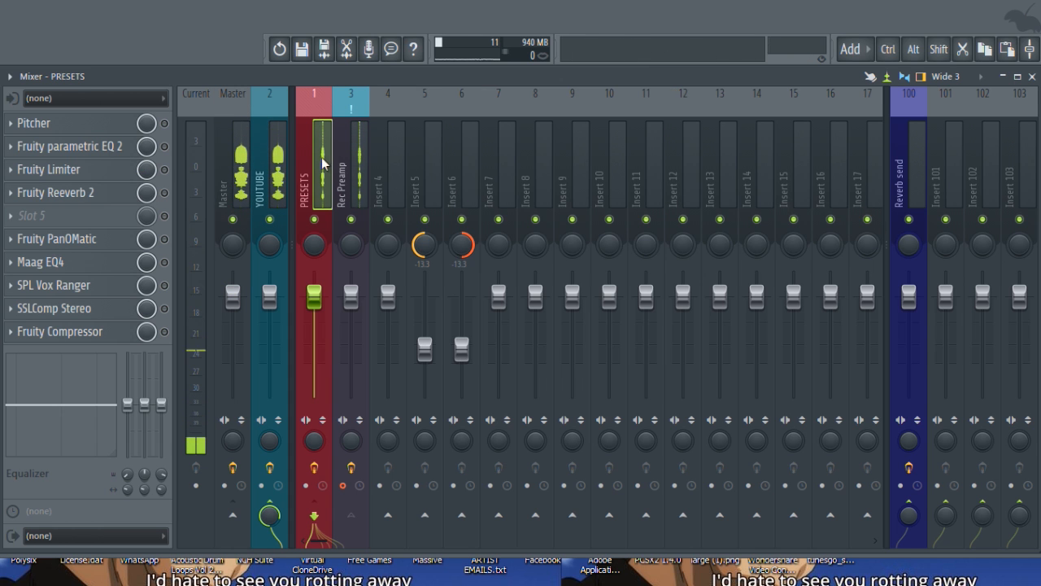
{"action": "left_click", "coordinate": [278, 153]}
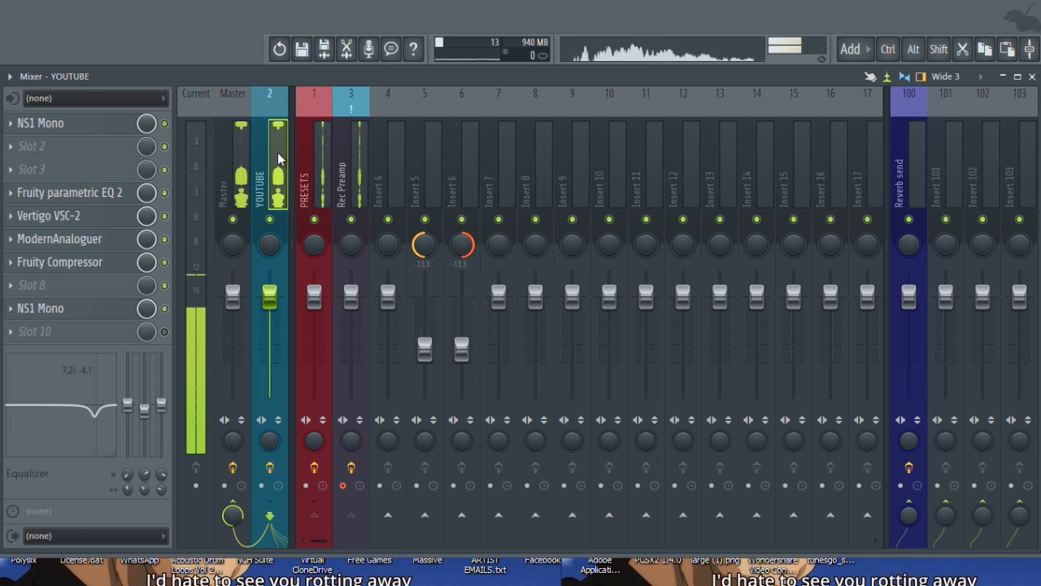
{"action": "left_click", "coordinate": [325, 148]}
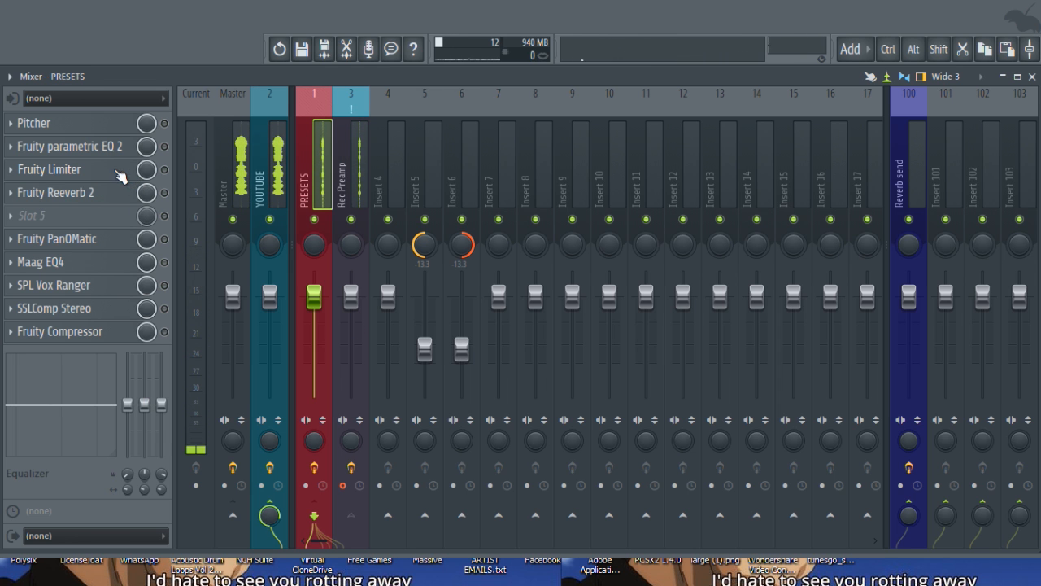
{"action": "left_click_drag", "start_coordinate": [92, 331], "coordinate": [93, 196]}
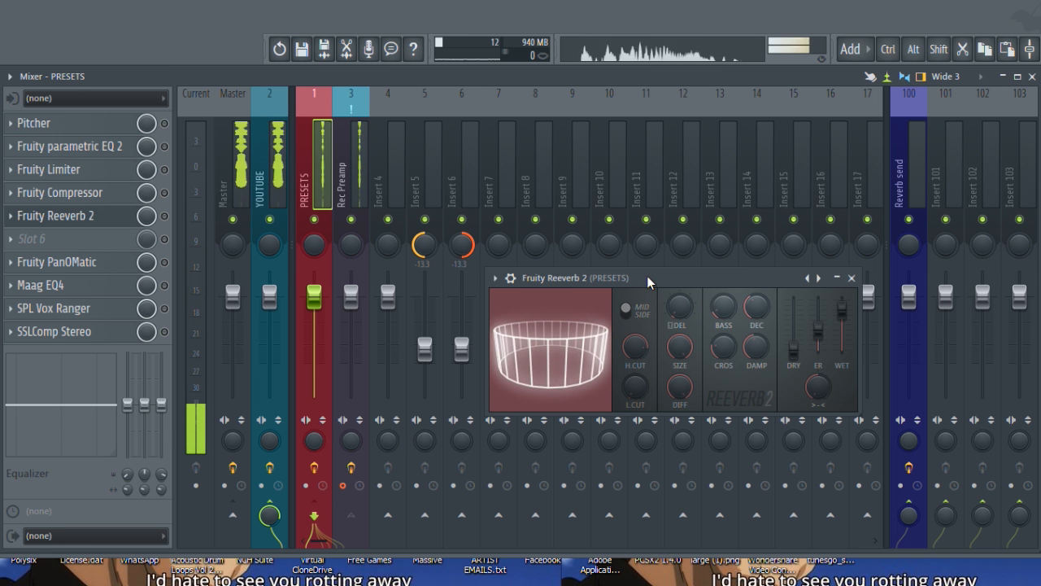
Check the YOUTUBE track's routing and open Fruity Reeverb 2 on the Reverb send track
{"action": "left_click_drag", "start_coordinate": [648, 280], "coordinate": [531, 299]}
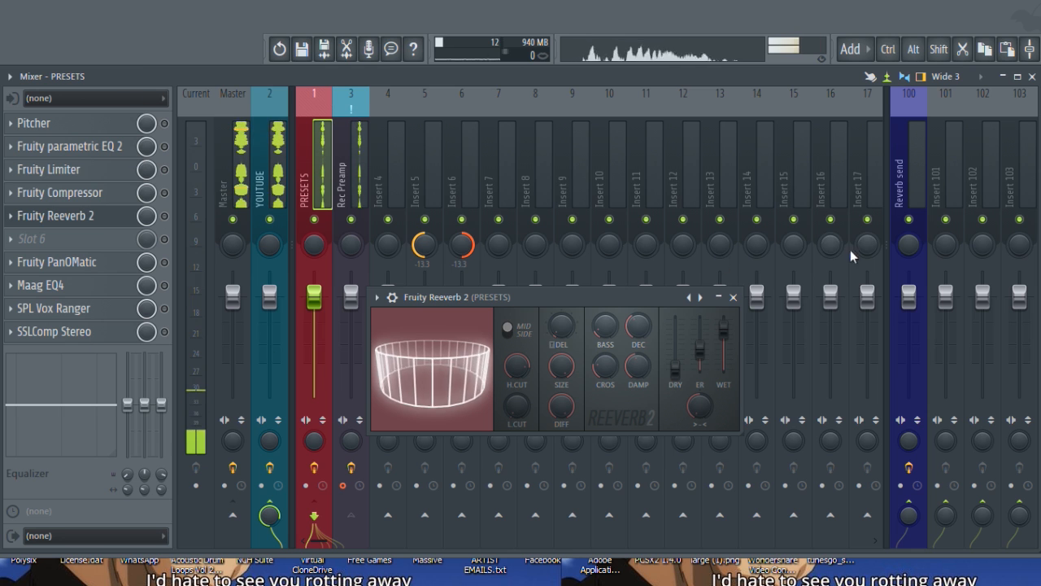
{"action": "left_click", "coordinate": [919, 163]}
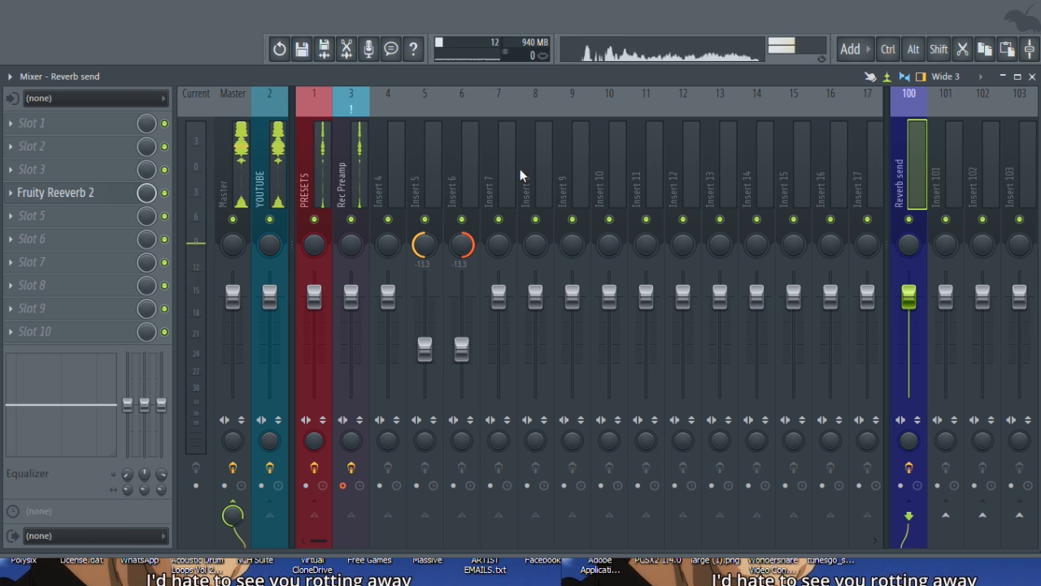
{"action": "left_click", "coordinate": [277, 181]}
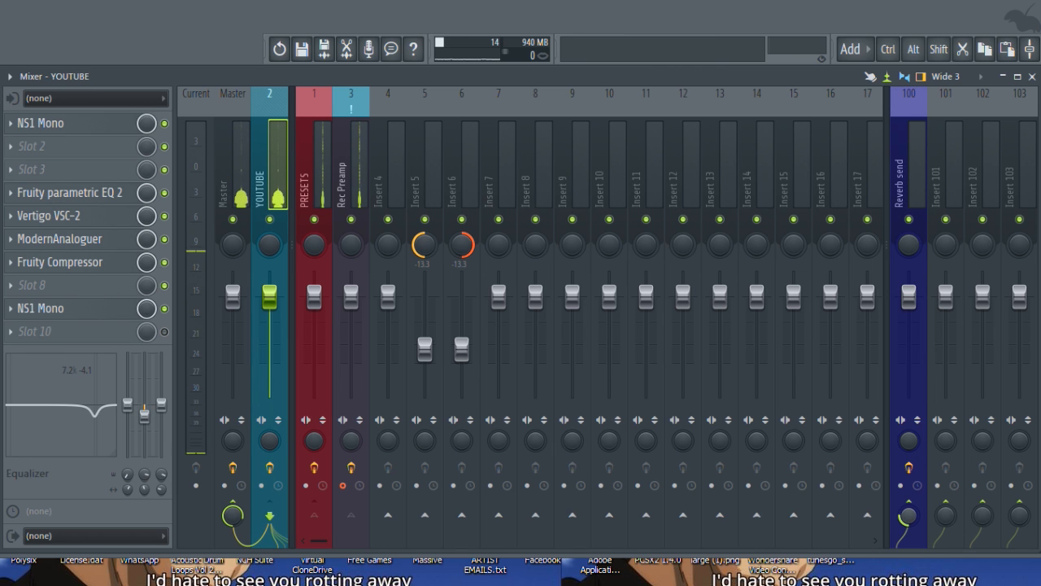
{"action": "left_click", "coordinate": [919, 170]}
{"action": "left_click", "coordinate": [118, 195]}
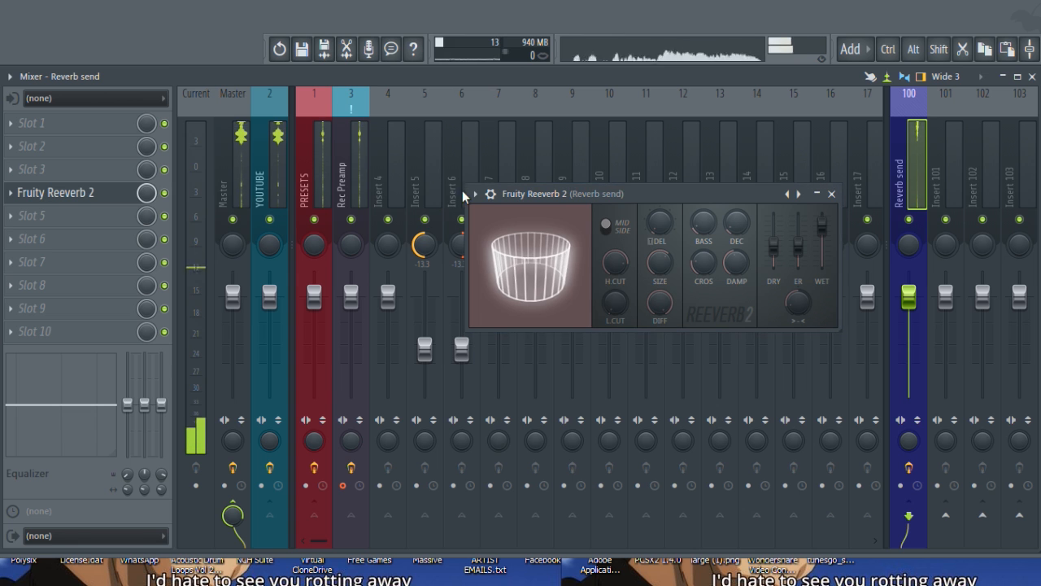
Load the "farai Chaos Reverb" preset into the Reverb send's Fruity Reeverb 2 and lower the track fader to -19.8 dB
{"action": "left_click", "coordinate": [475, 194]}
{"action": "mouse_move", "coordinate": [590, 236]}
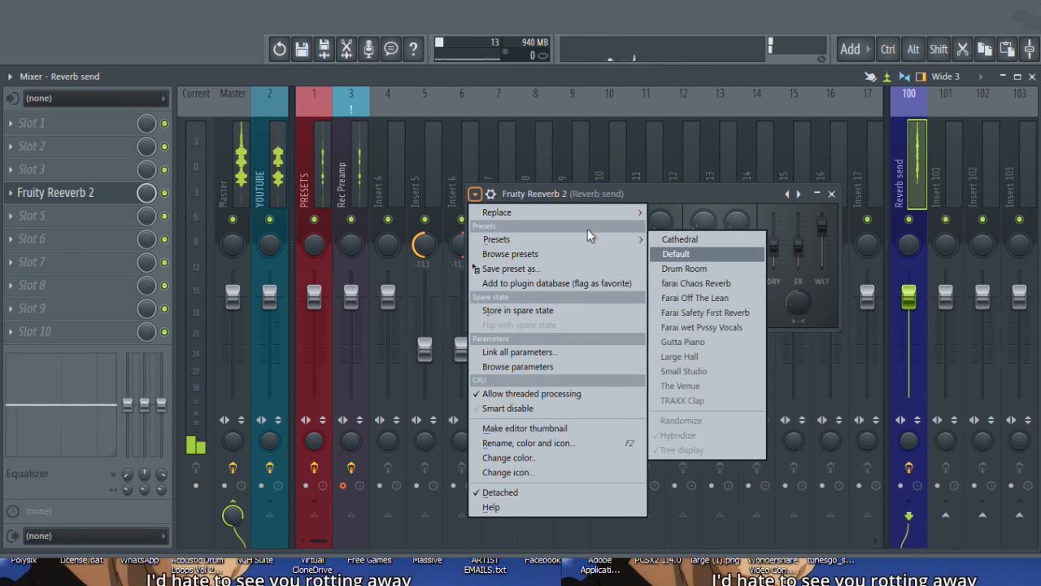
{"action": "left_click", "coordinate": [713, 283]}
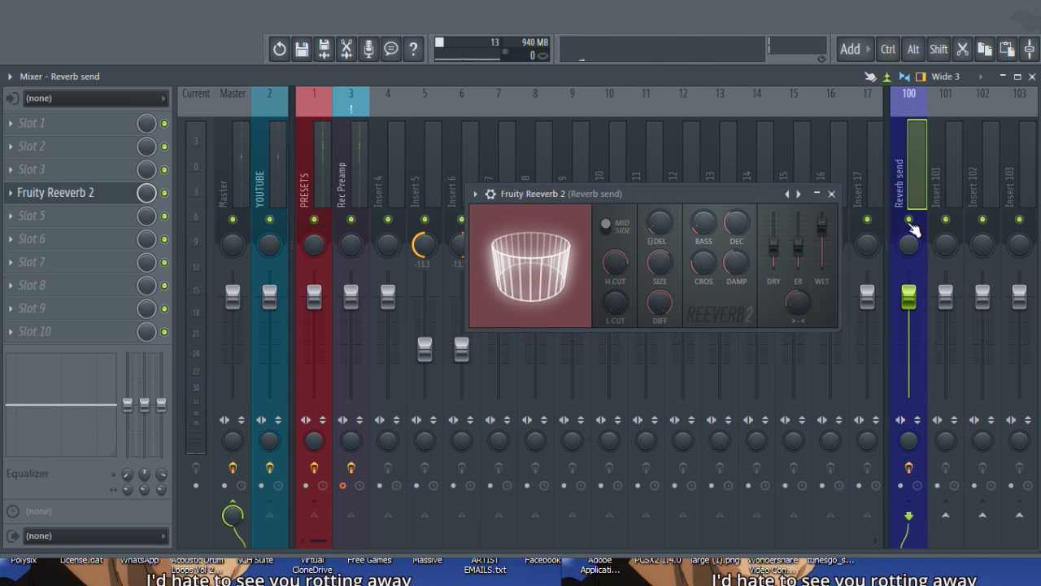
{"action": "left_click_drag", "start_coordinate": [705, 195], "coordinate": [634, 174]}
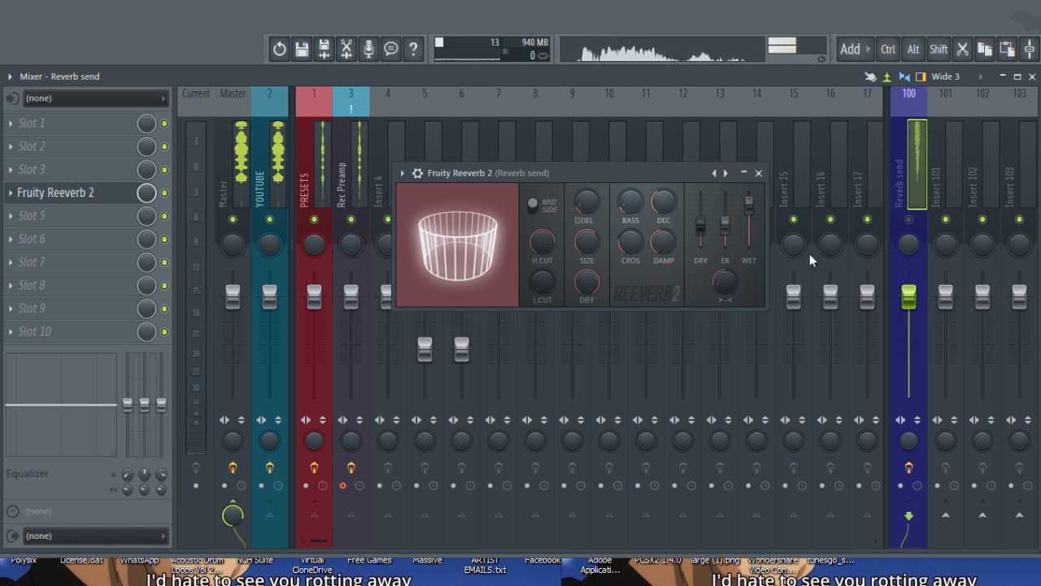
{"action": "scroll", "coordinate": [913, 237], "scroll_direction": "down", "scroll_amount": 5}
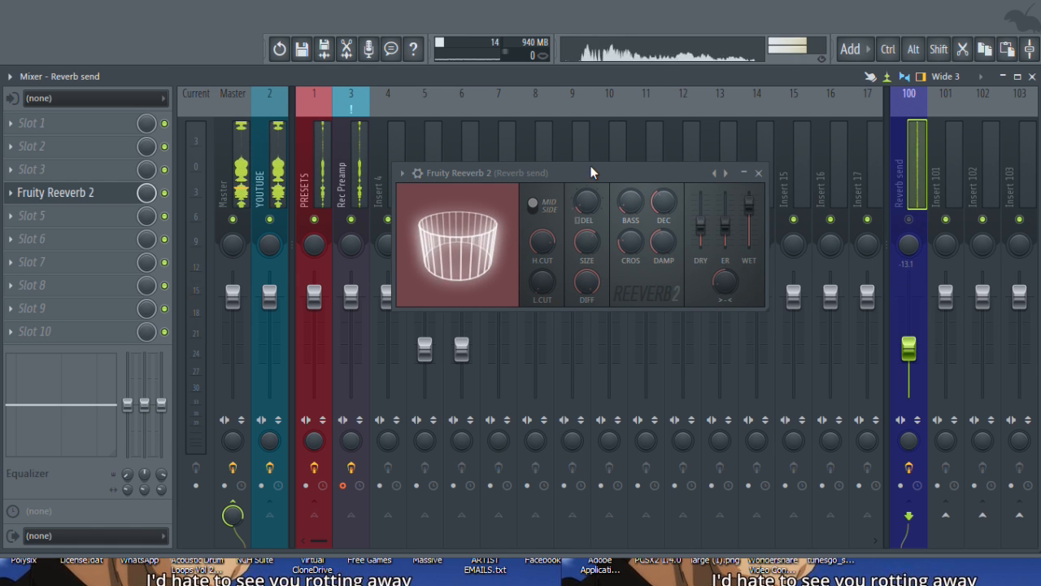
{"action": "left_click_drag", "start_coordinate": [659, 178], "coordinate": [661, 131]}
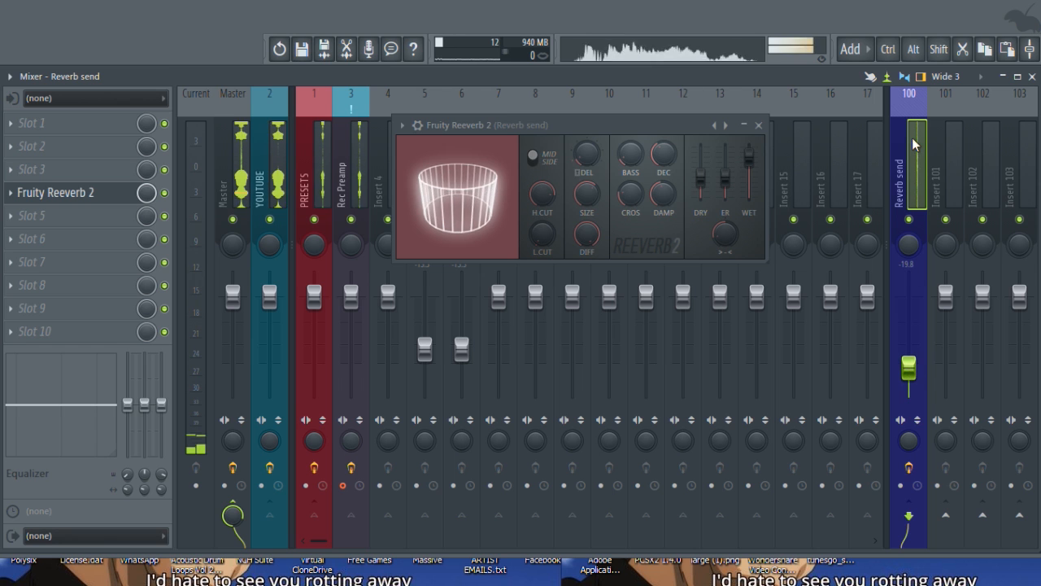
Load the "Farai Off The Lean" preset into the Reverb send's Fruity Reeverb 2 and set the track fader to -18.4 dB
{"action": "left_click", "coordinate": [402, 126]}
{"action": "mouse_move", "coordinate": [488, 170]}
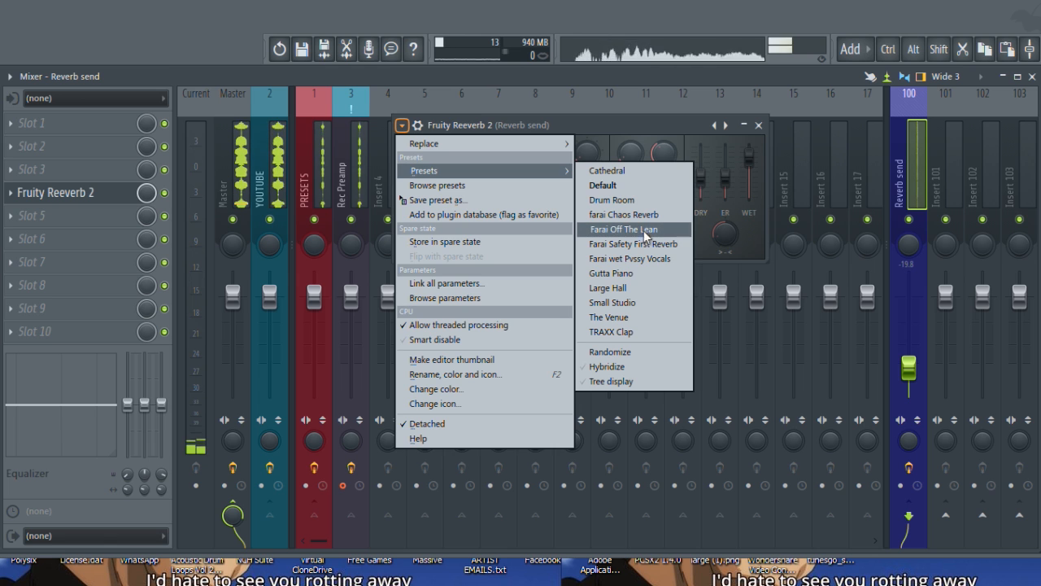
{"action": "left_click", "coordinate": [633, 229]}
{"action": "left_click_drag", "start_coordinate": [909, 368], "coordinate": [909, 364]}
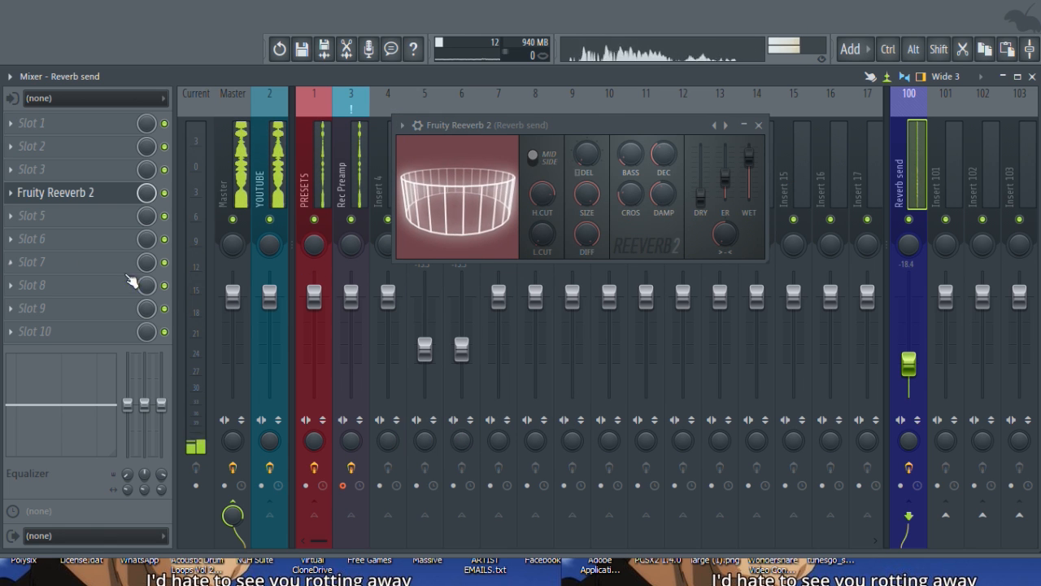
Try cutting the Reverb send track's low and high EQ bands to -18.0 dB, and reset both bands
{"action": "left_click_drag", "start_coordinate": [162, 407], "coordinate": [162, 456]}
{"action": "left_click_drag", "start_coordinate": [127, 405], "coordinate": [127, 455]}
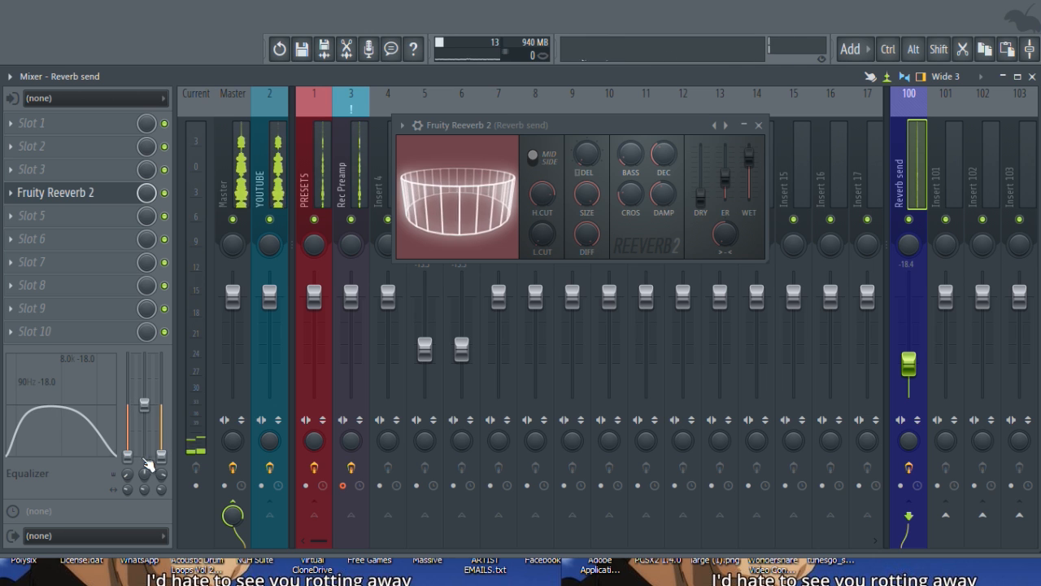
{"action": "right_click", "coordinate": [162, 456]}
{"action": "left_click", "coordinate": [178, 366]}
{"action": "right_click", "coordinate": [127, 454]}
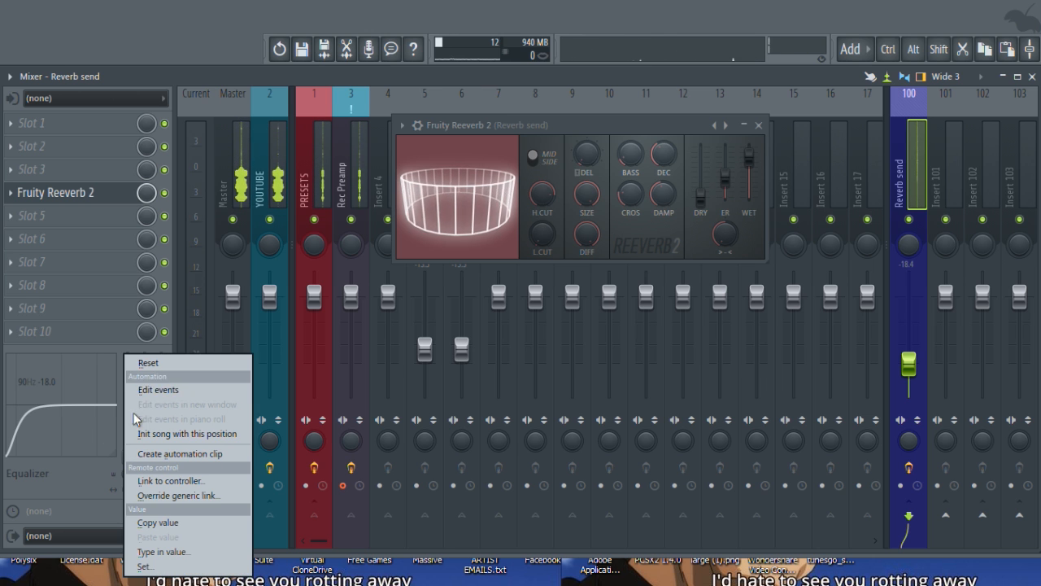
{"action": "left_click", "coordinate": [149, 364]}
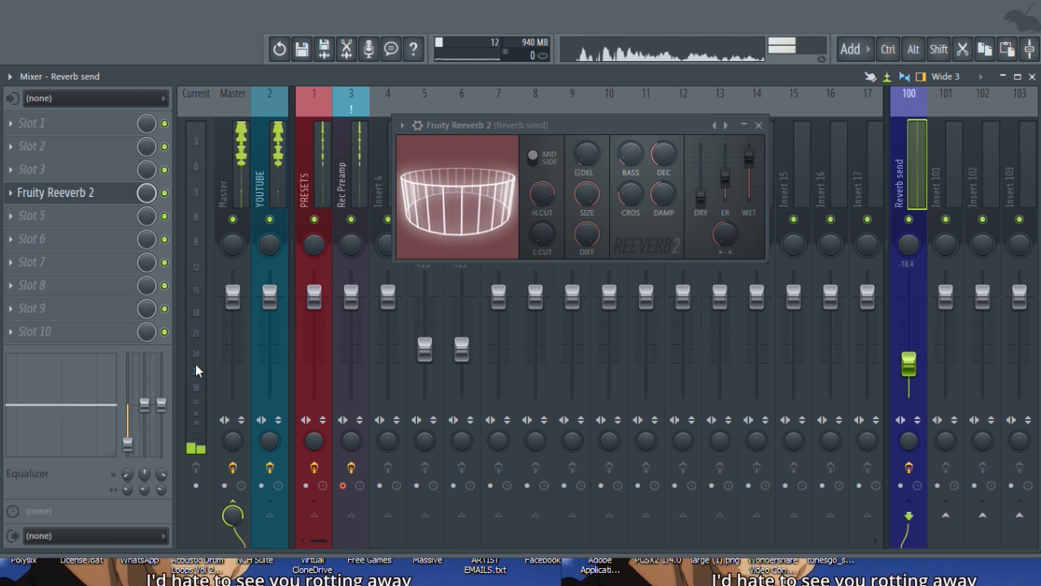
Load the "Farai Safety First Reverb" preset into the Reverb send's Fruity Reeverb 2, try several fader levels and settle on -22.5 dB
{"action": "left_click", "coordinate": [402, 125]}
{"action": "mouse_move", "coordinate": [463, 172]}
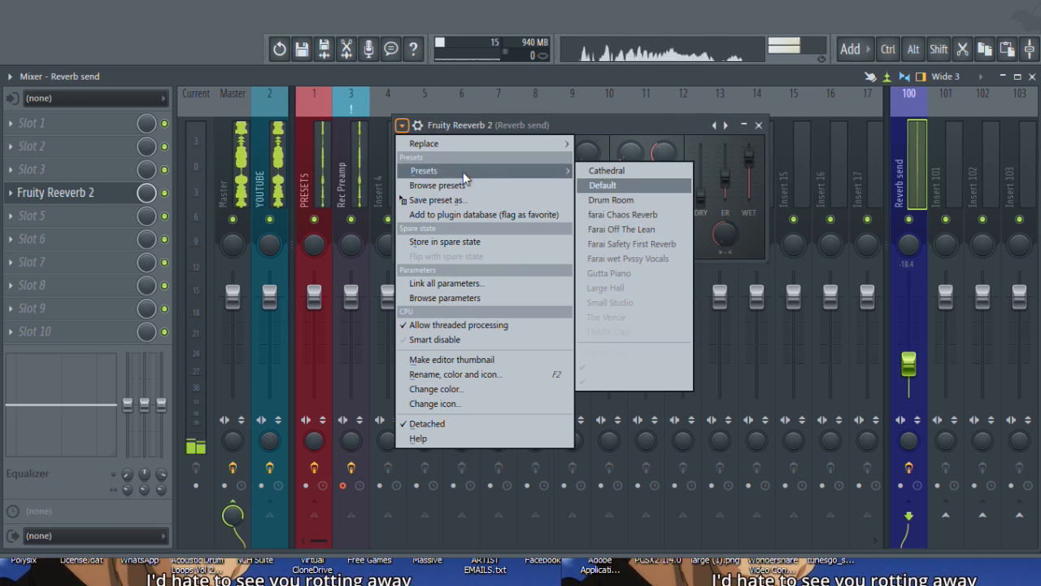
{"action": "left_click", "coordinate": [658, 250]}
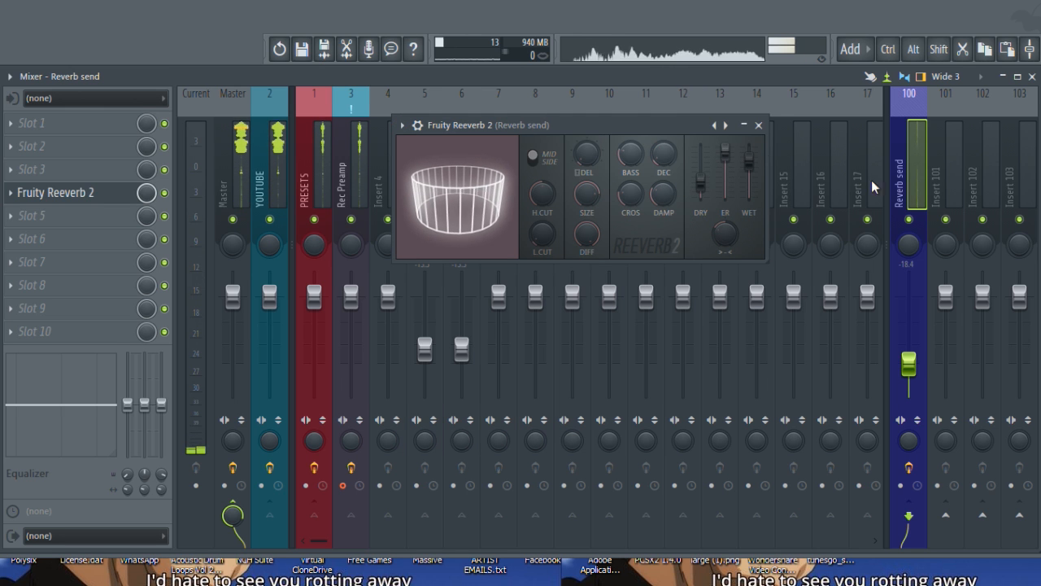
{"action": "left_click_drag", "start_coordinate": [910, 368], "coordinate": [907, 334]}
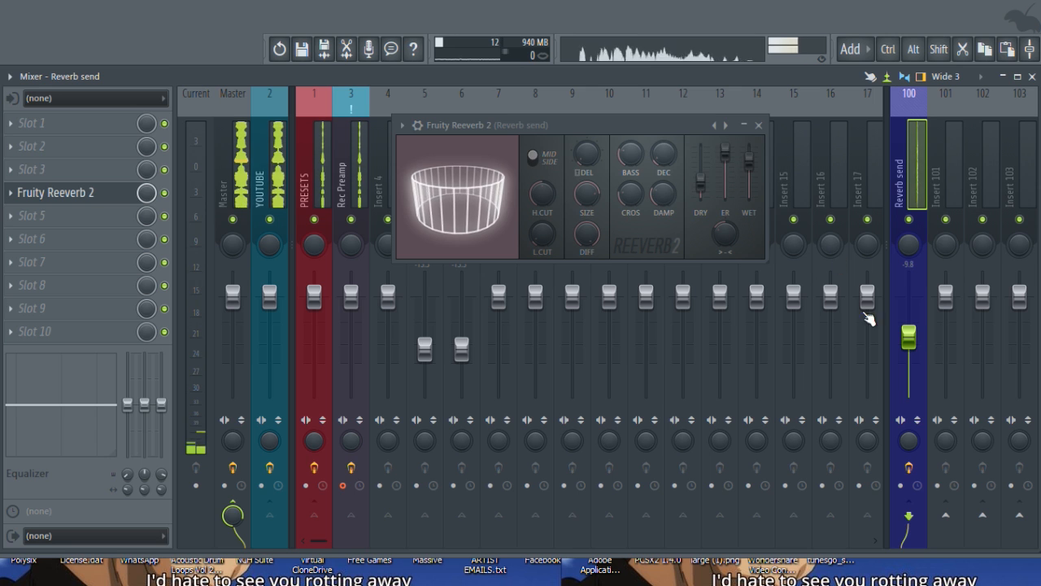
{"action": "left_click_drag", "start_coordinate": [910, 337], "coordinate": [916, 372]}
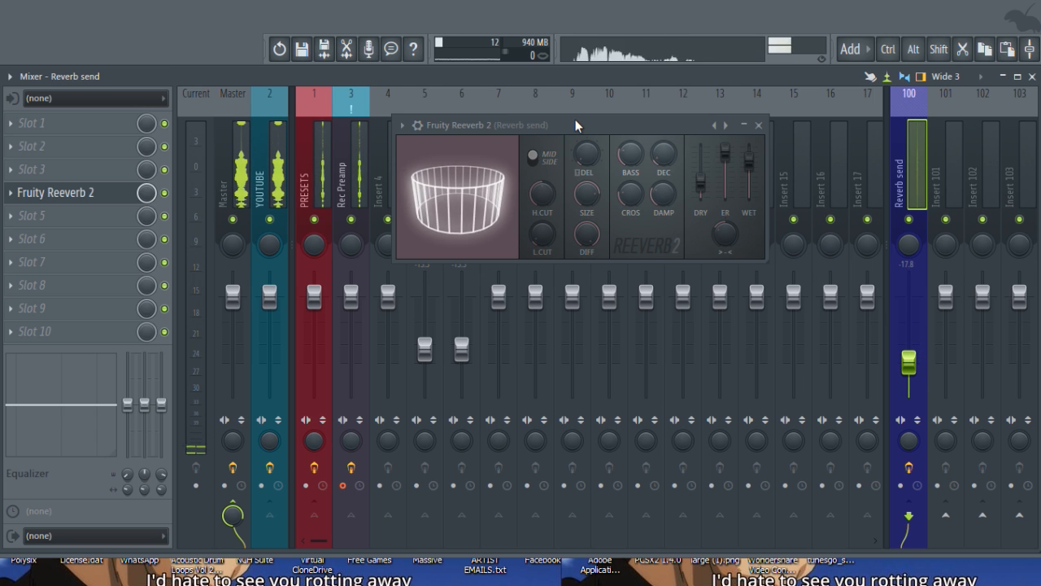
{"action": "left_click_drag", "start_coordinate": [916, 363], "coordinate": [915, 376]}
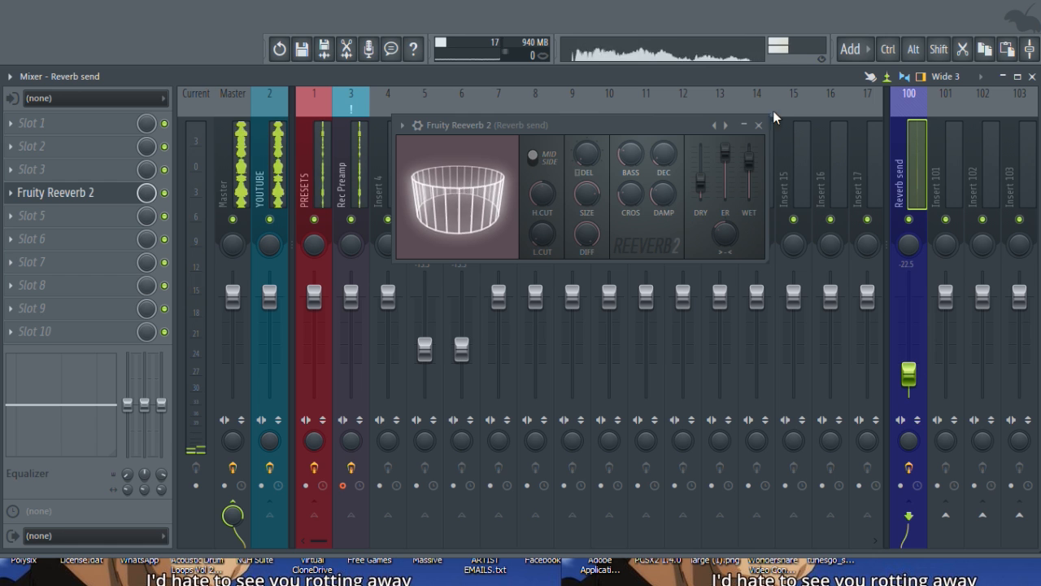
Load the "Farai wet Pvssy Vocals" preset into the Reverb send's Fruity Reeverb 2, set the track fader to -12.5 dB and close the reverb
{"action": "left_click", "coordinate": [402, 124]}
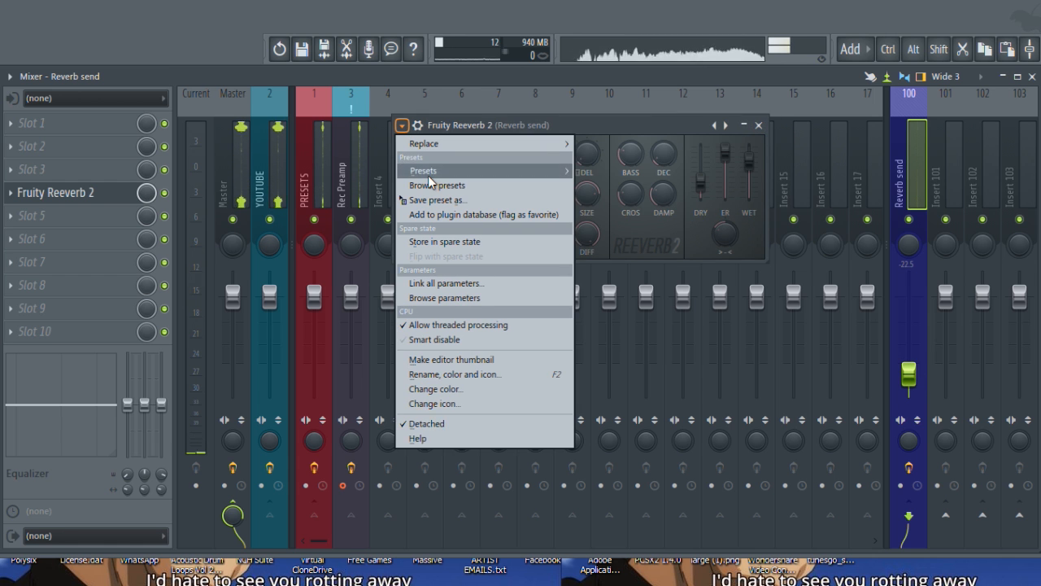
{"action": "mouse_move", "coordinate": [428, 172]}
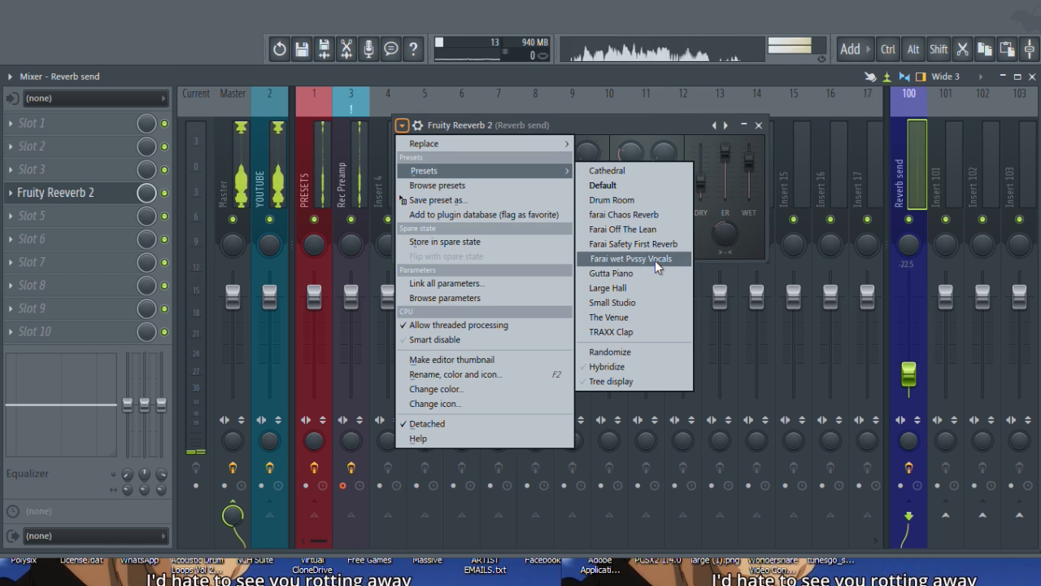
{"action": "left_click", "coordinate": [662, 260]}
{"action": "left_click_drag", "start_coordinate": [616, 122], "coordinate": [640, 241]}
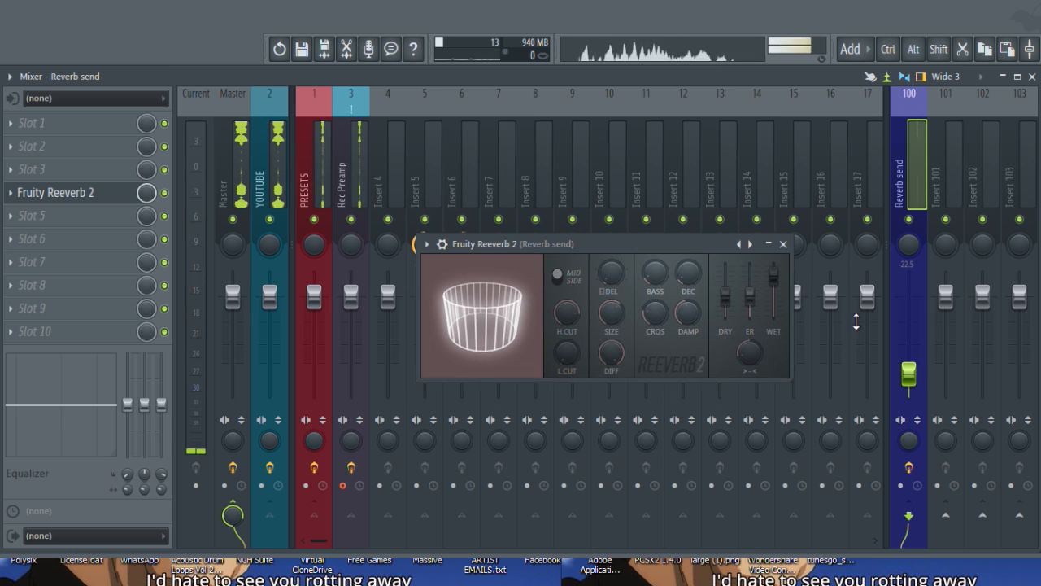
{"action": "left_click_drag", "start_coordinate": [910, 383], "coordinate": [921, 352]}
{"action": "mouse_move", "coordinate": [567, 353]}
{"action": "left_mouse_down"}
{"action": "mouse_move", "coordinate": [567, 338]}
{"action": "mouse_move", "coordinate": [569, 355]}
{"action": "left_mouse_up"}
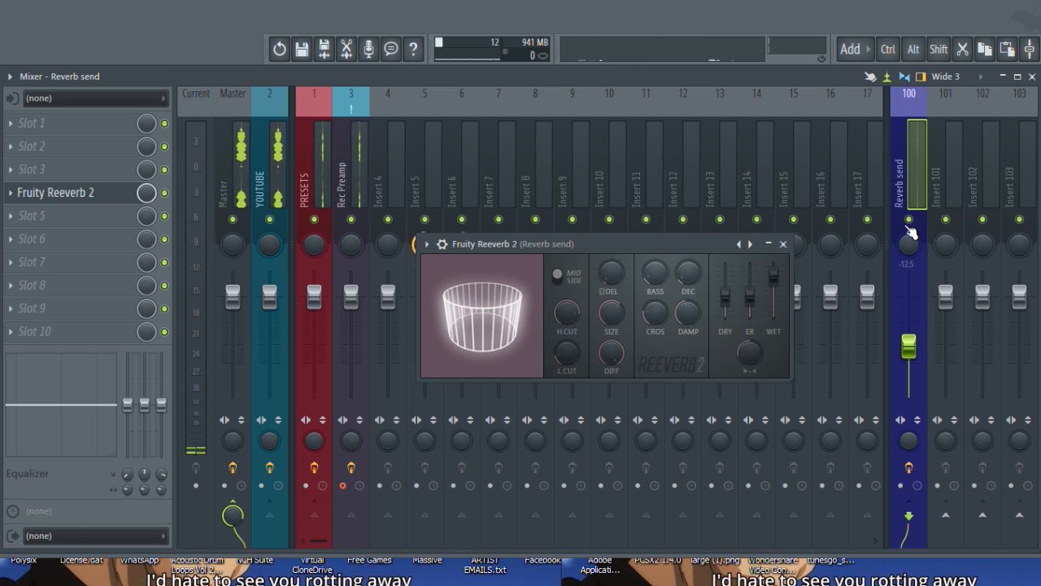
{"action": "left_click", "coordinate": [783, 244]}
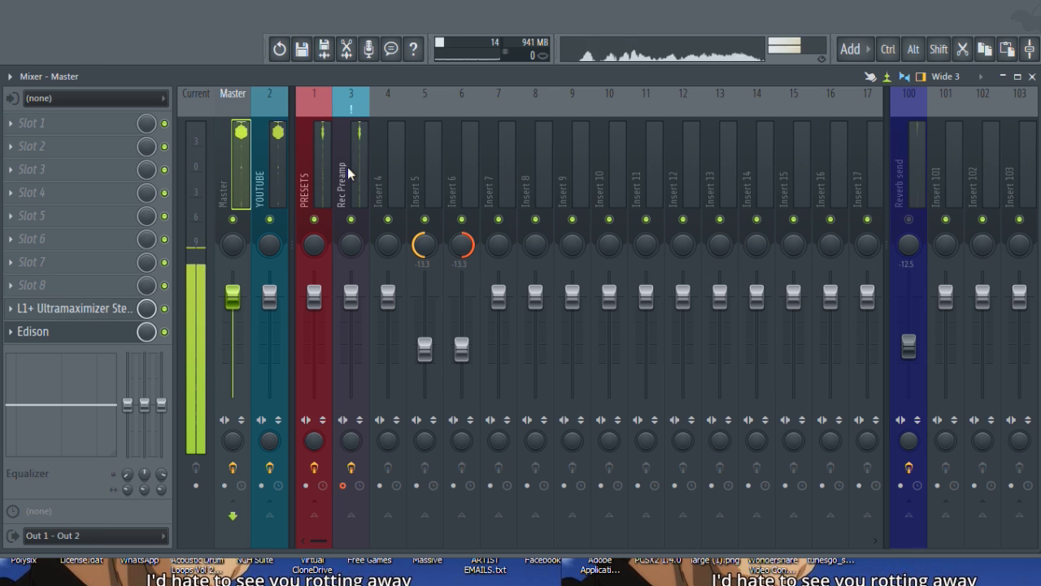
Open the PRESETS track's Fruity PanOMatic and load its "Hook Tight Left" preset
{"action": "left_click", "coordinate": [294, 177]}
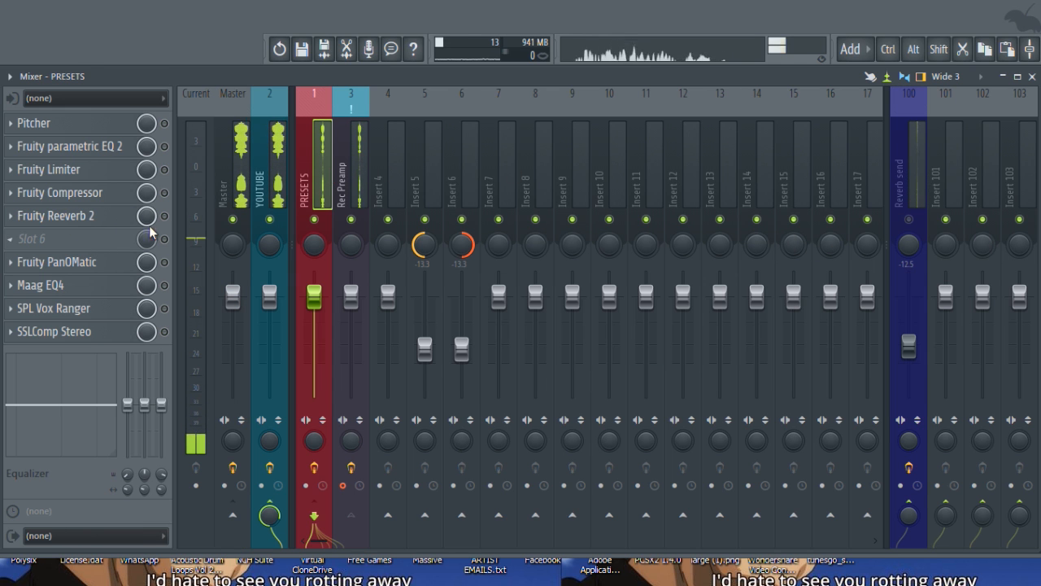
{"action": "left_click", "coordinate": [81, 264]}
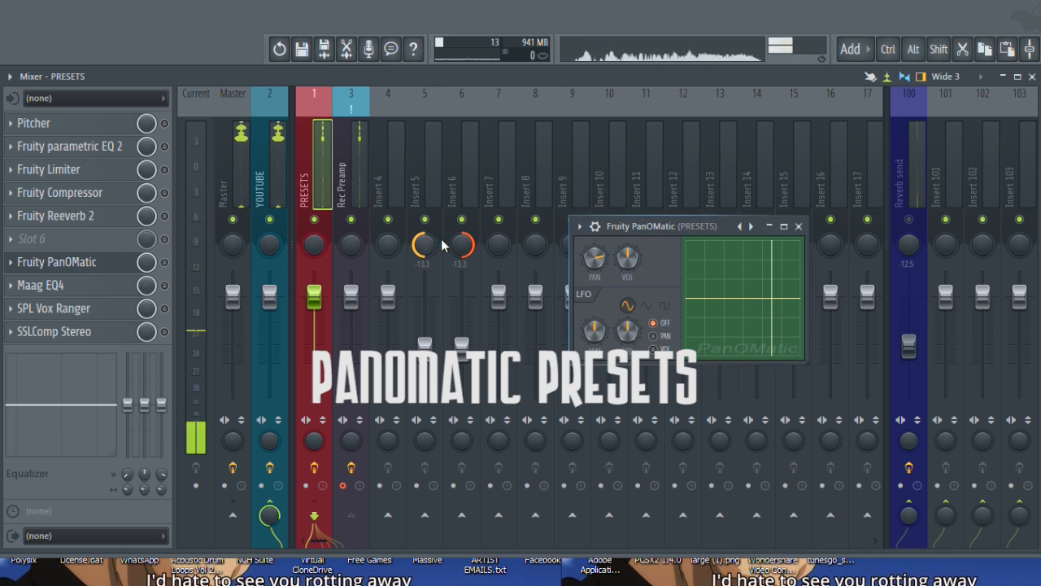
{"action": "left_click_drag", "start_coordinate": [646, 234], "coordinate": [650, 189]}
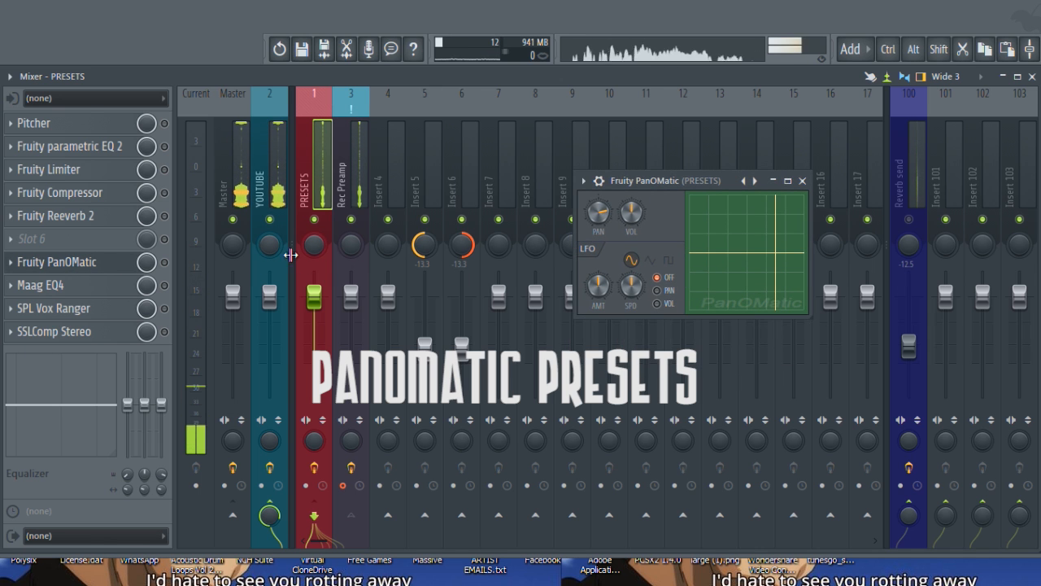
{"action": "left_click", "coordinate": [583, 182]}
{"action": "mouse_move", "coordinate": [651, 226]}
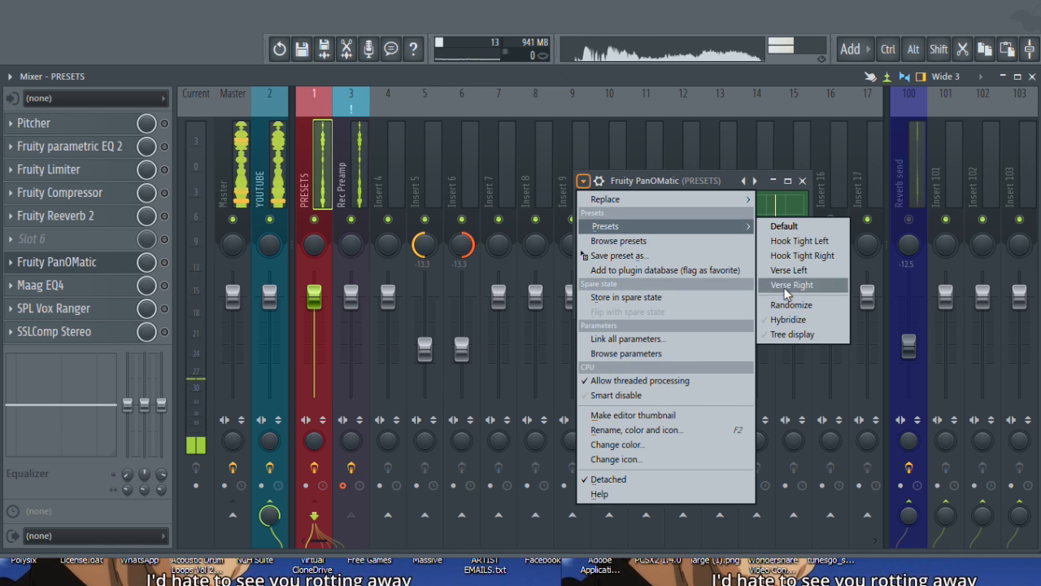
{"action": "left_click", "coordinate": [802, 246]}
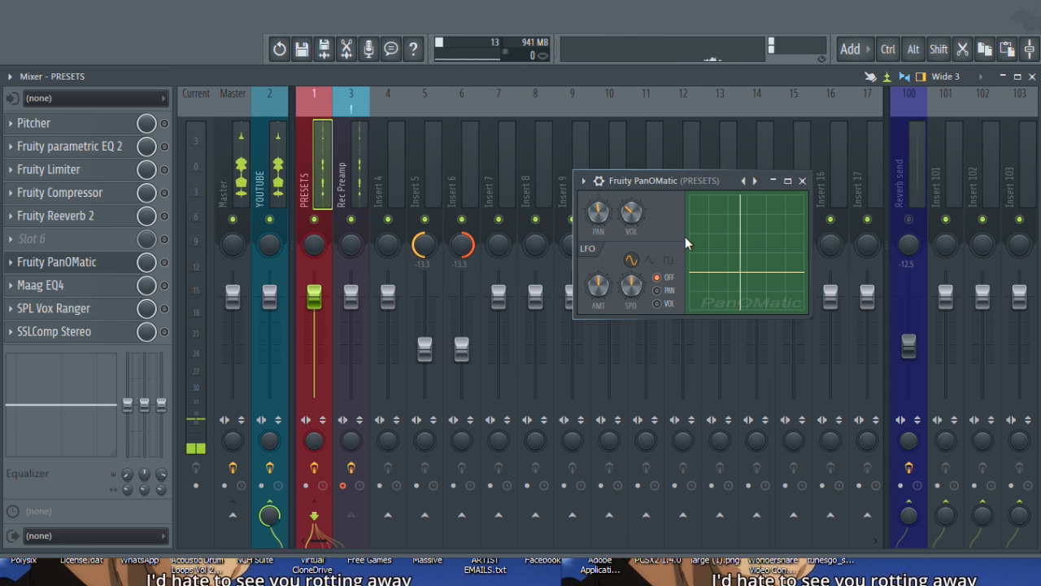
{"action": "left_click", "coordinate": [167, 263]}
Reset the panning of Insert 5 to center
{"action": "left_click", "coordinate": [432, 157]}
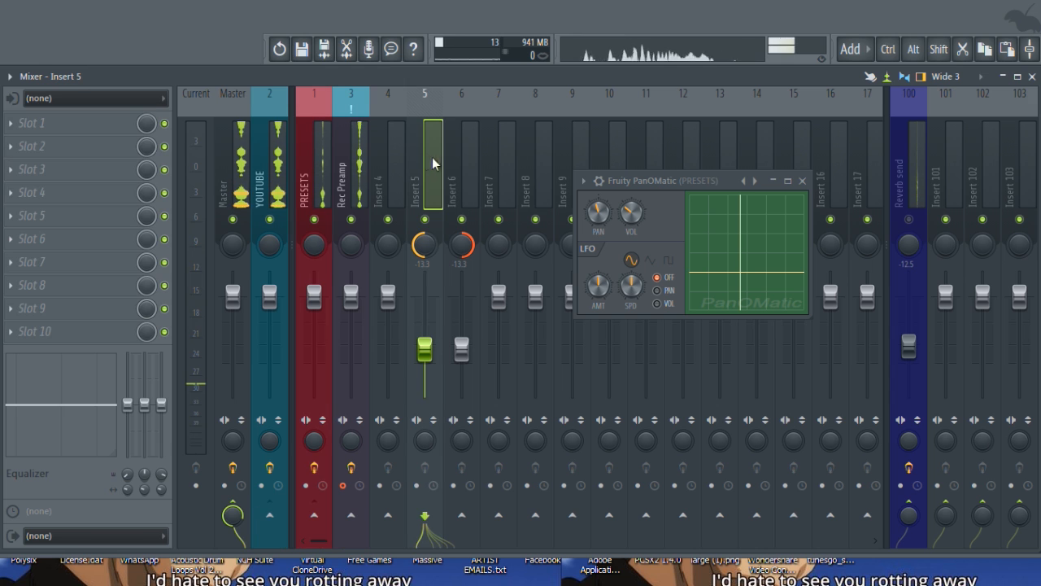
{"action": "right_click", "coordinate": [428, 245]}
{"action": "left_click", "coordinate": [452, 253]}
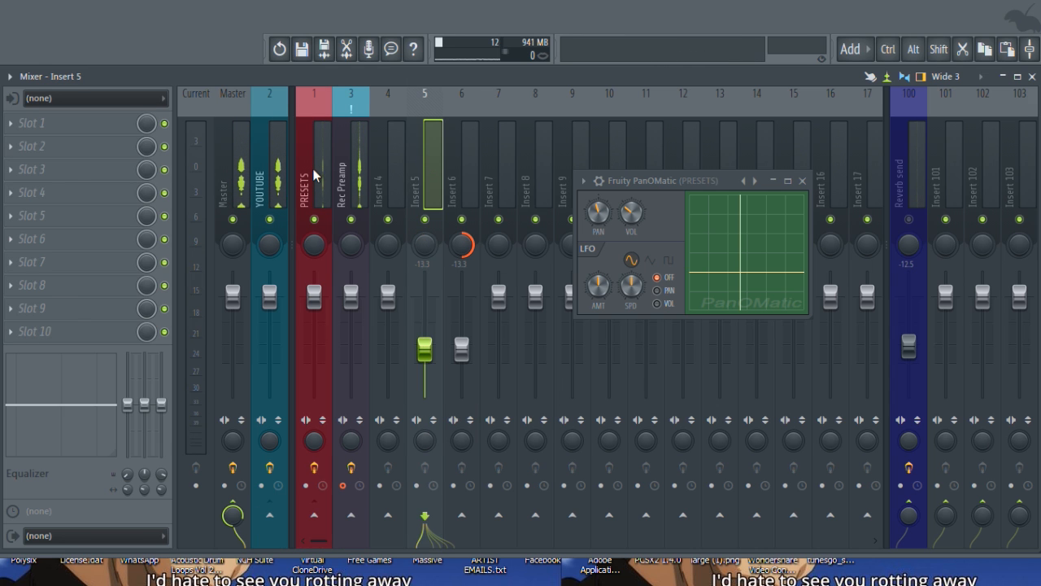
Load the "Hook Tight Right" preset into the PRESETS track's Fruity PanOMatic
{"action": "left_click", "coordinate": [310, 174]}
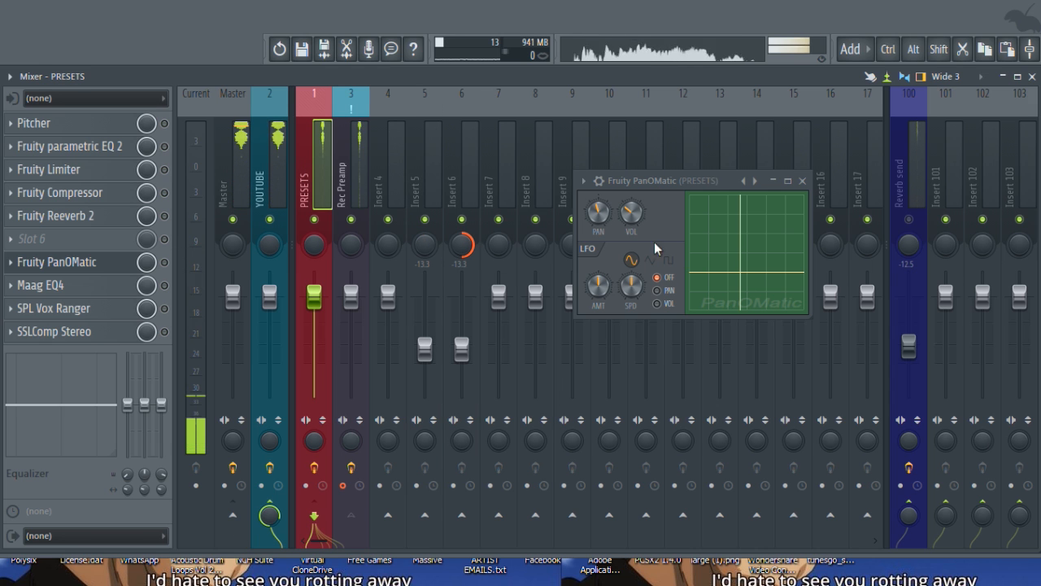
{"action": "left_click", "coordinate": [585, 183]}
{"action": "mouse_move", "coordinate": [633, 224]}
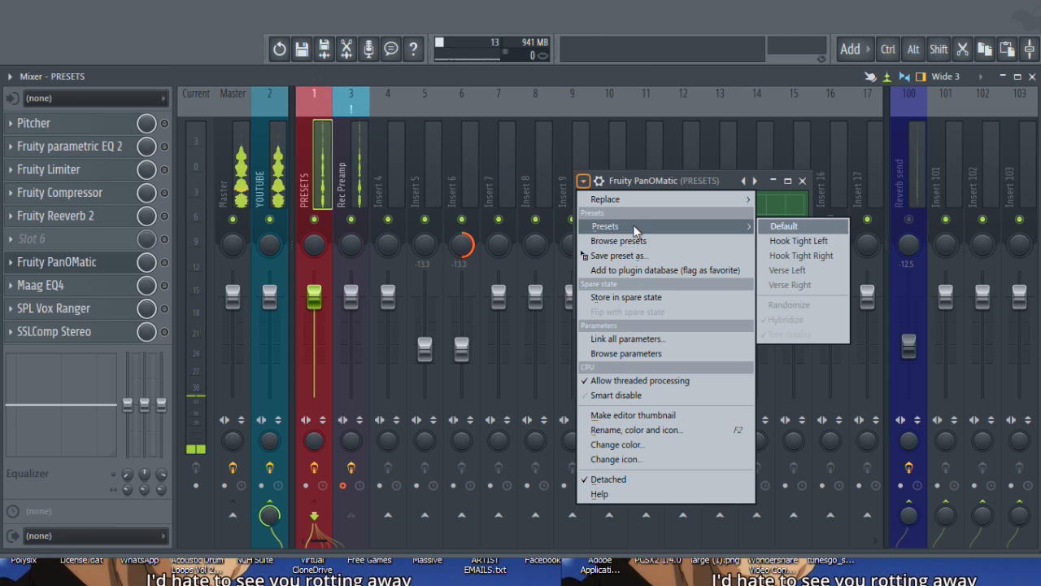
{"action": "left_click", "coordinate": [796, 252]}
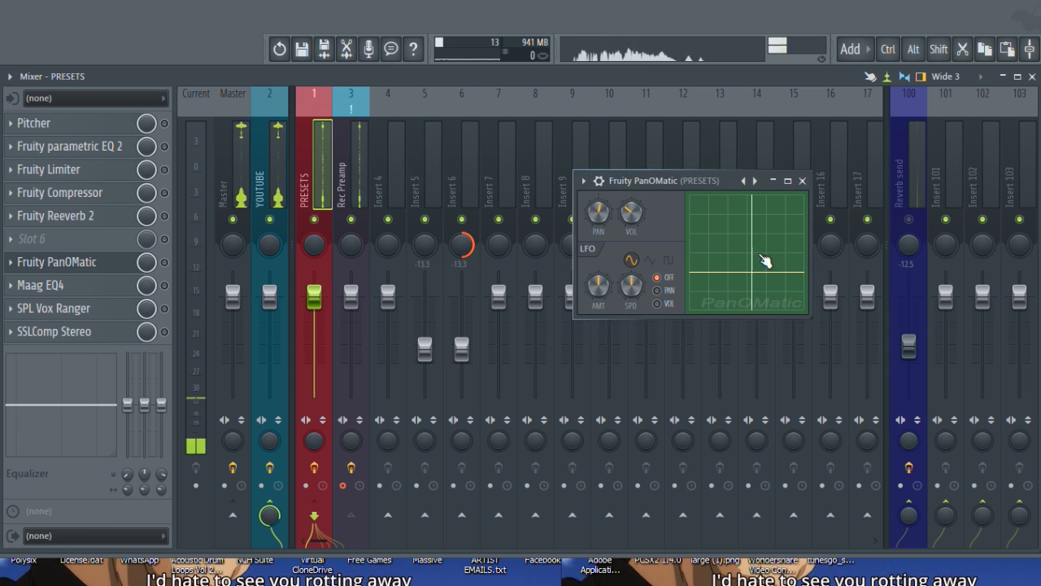
Try the "Verse Left" preset in Fruity PanOMatic, and load the "Verse Right" preset
{"action": "left_click", "coordinate": [584, 181]}
{"action": "mouse_move", "coordinate": [639, 225]}
{"action": "left_click", "coordinate": [809, 277]}
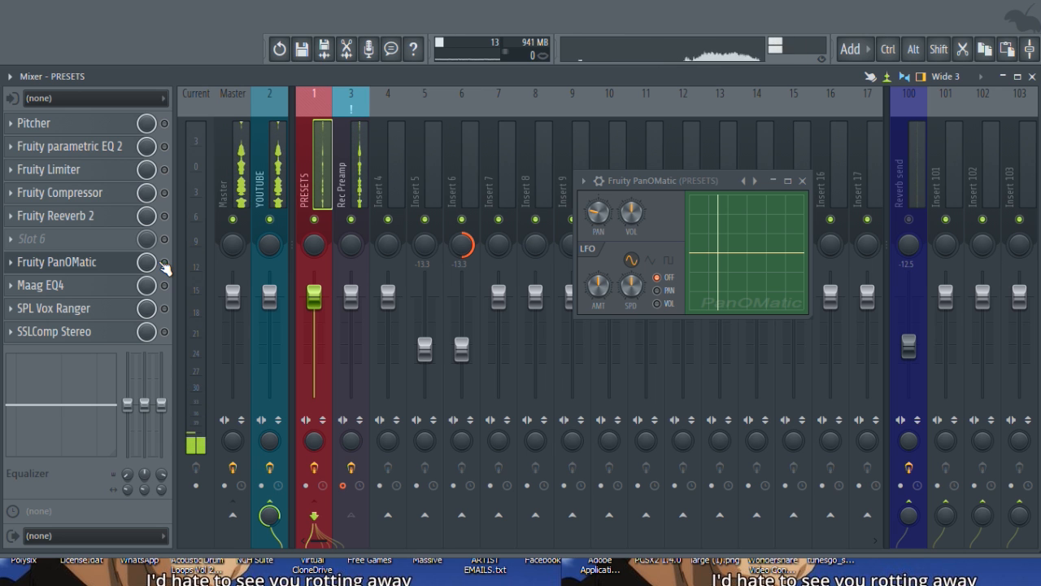
{"action": "left_click", "coordinate": [585, 181]}
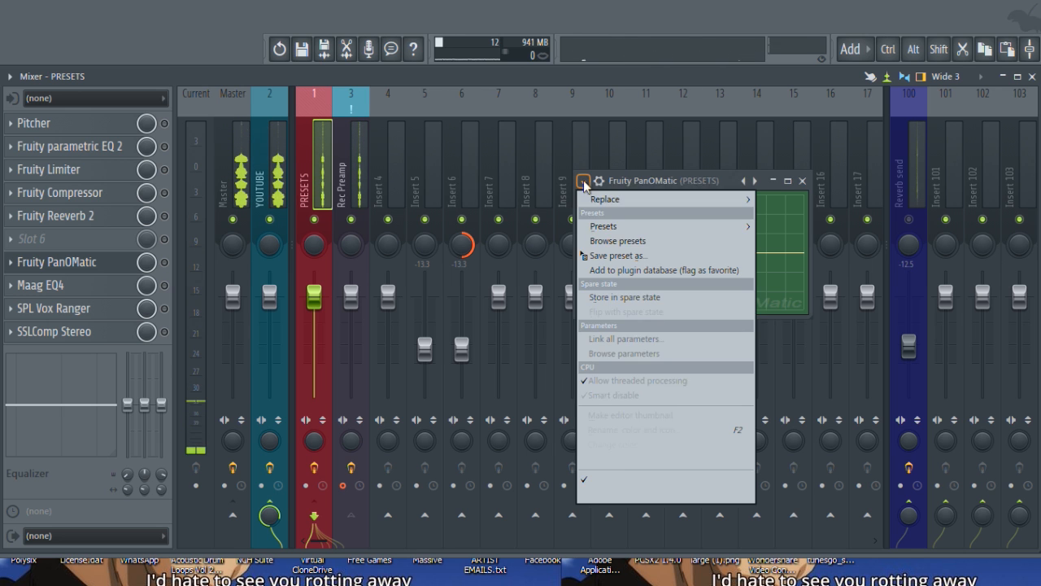
{"action": "mouse_move", "coordinate": [623, 226]}
{"action": "left_click", "coordinate": [793, 285]}
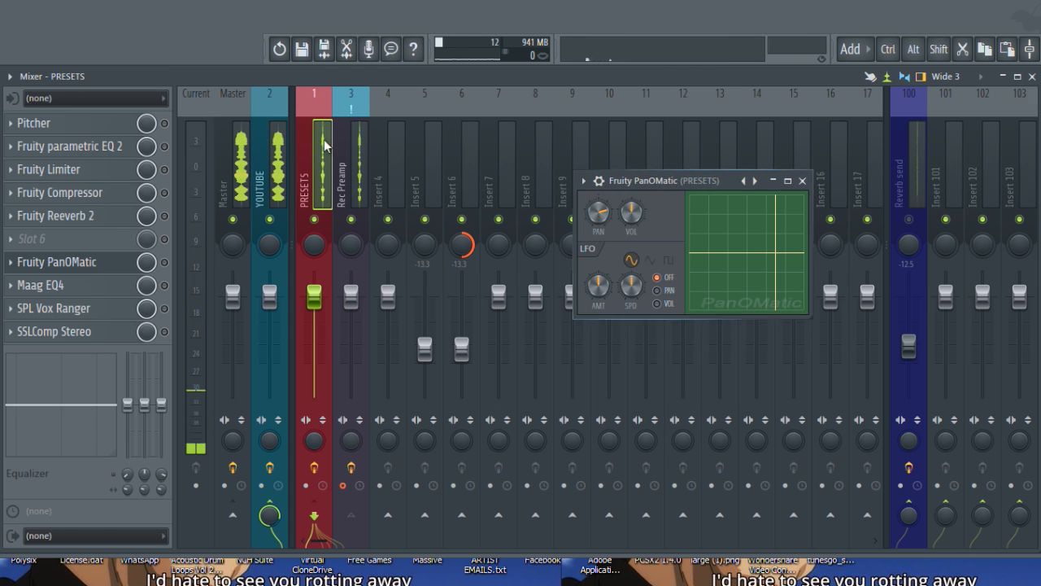
Reset the panning of Insert 6 to center and close Fruity PanOMatic
{"action": "left_click", "coordinate": [445, 170]}
{"action": "right_click", "coordinate": [457, 236]}
{"action": "left_click", "coordinate": [495, 247]}
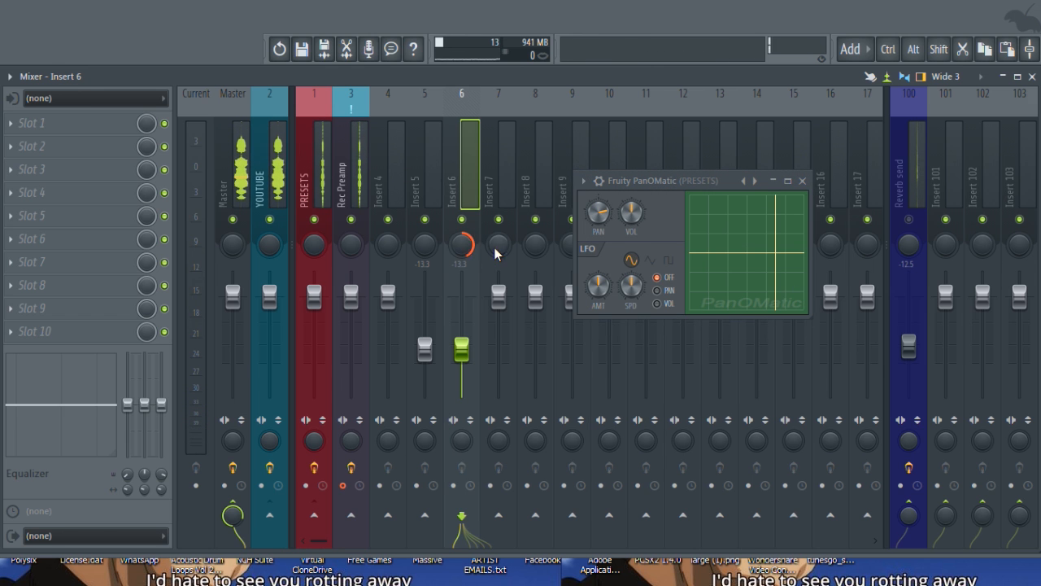
{"action": "left_click", "coordinate": [429, 171]}
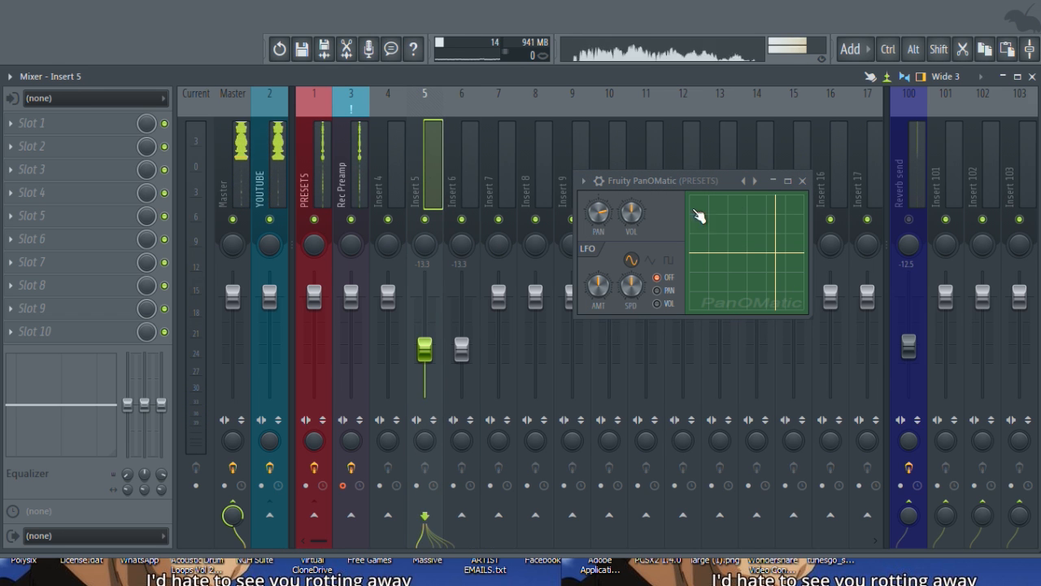
{"action": "left_click", "coordinate": [802, 181]}
Open the PRESETS track's Maag EQ4 and load the "MAAG4 EMU" preset into Fruity parametric EQ 2, placing its window above the Maag
{"action": "left_click", "coordinate": [326, 154]}
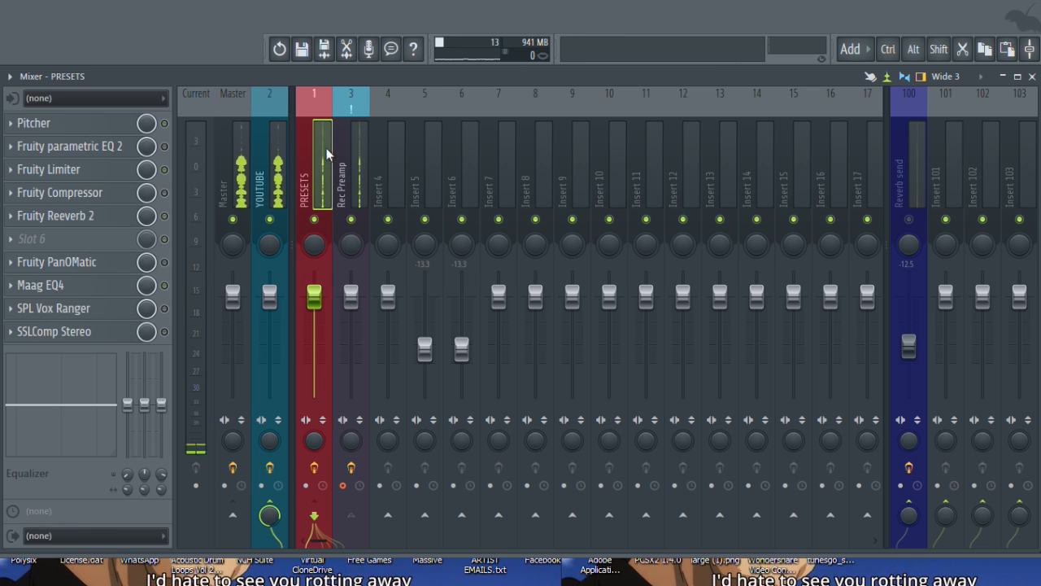
{"action": "left_click", "coordinate": [81, 287]}
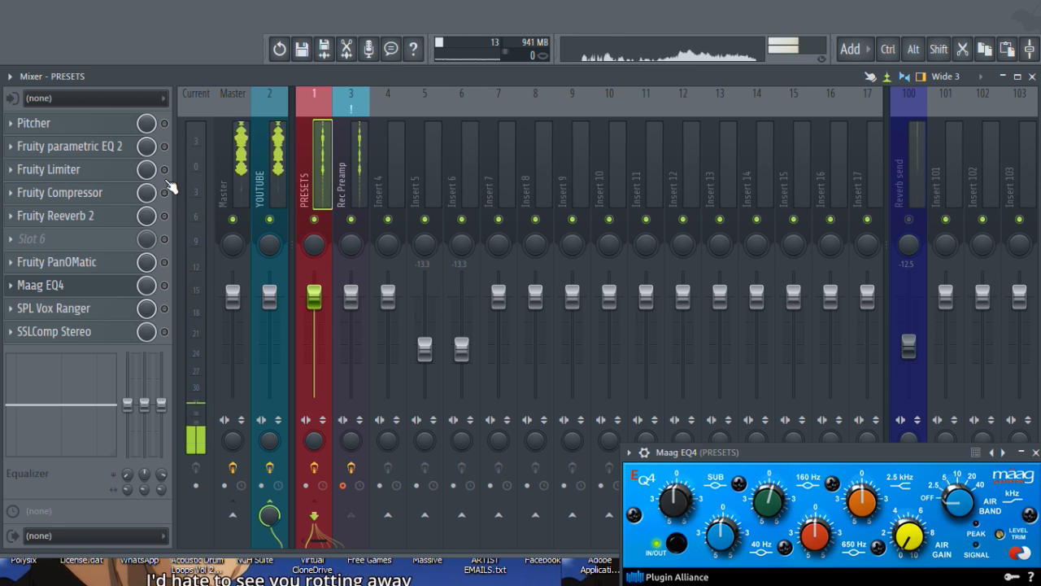
{"action": "left_click", "coordinate": [82, 144]}
{"action": "left_click", "coordinate": [536, 130]}
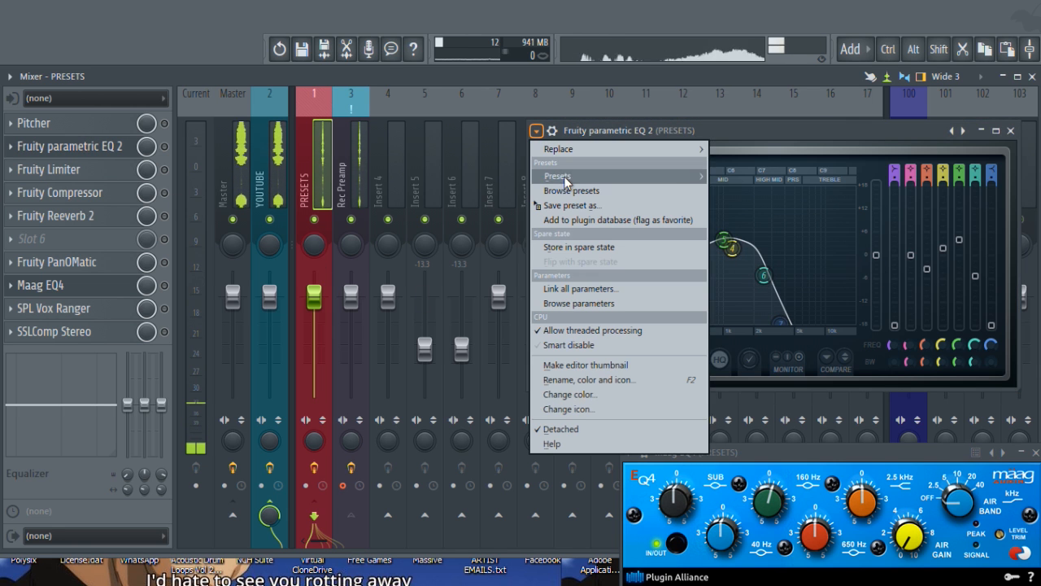
{"action": "mouse_move", "coordinate": [558, 175]}
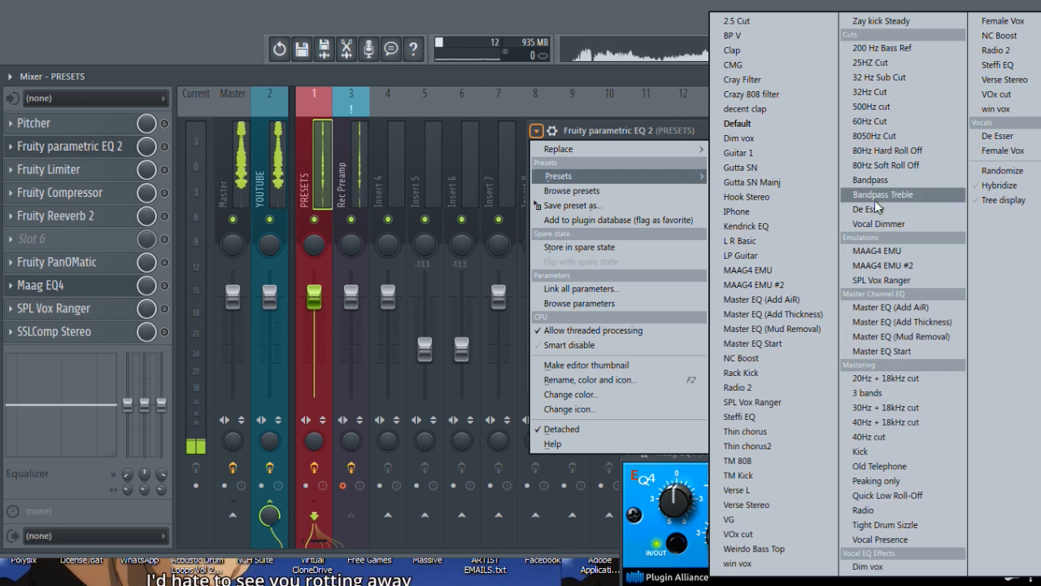
{"action": "left_click", "coordinate": [890, 255]}
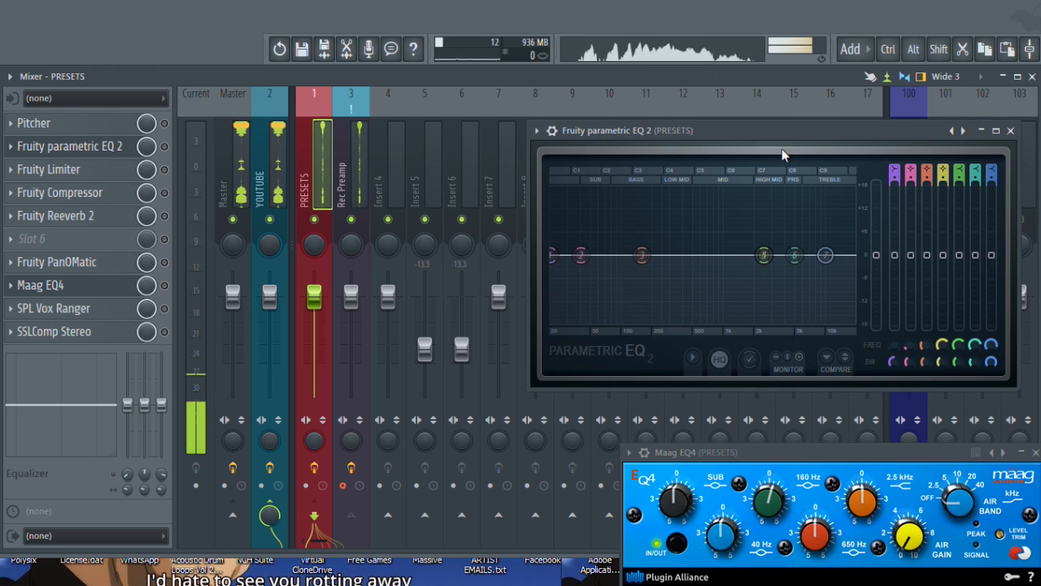
{"action": "left_click_drag", "start_coordinate": [778, 143], "coordinate": [801, 193]}
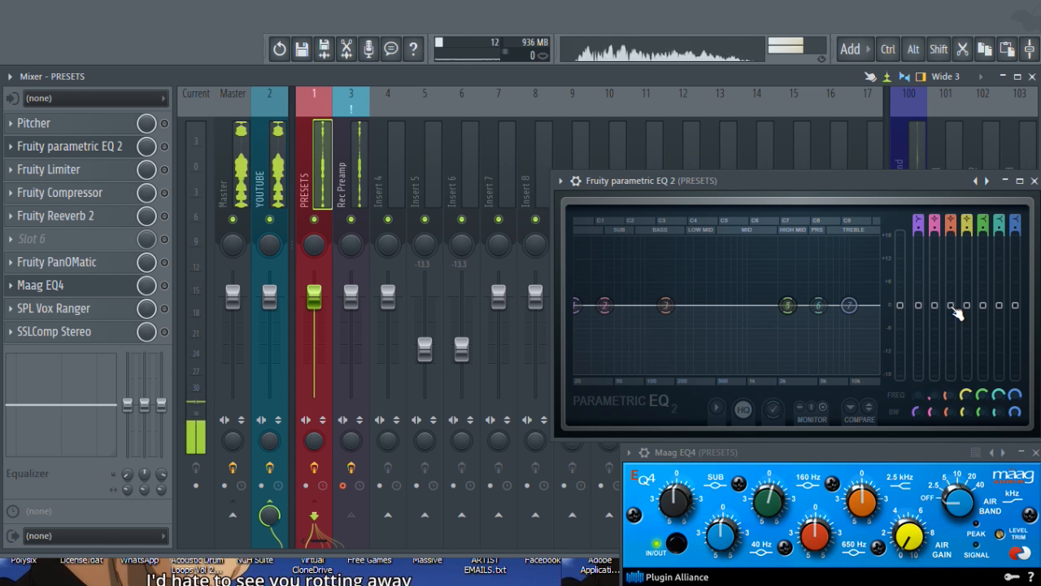
Try level changes on bands 3, 1 and 2 of the MAAG4 EMU equalizer, and reset each band
{"action": "left_click_drag", "start_coordinate": [956, 308], "coordinate": [951, 289]}
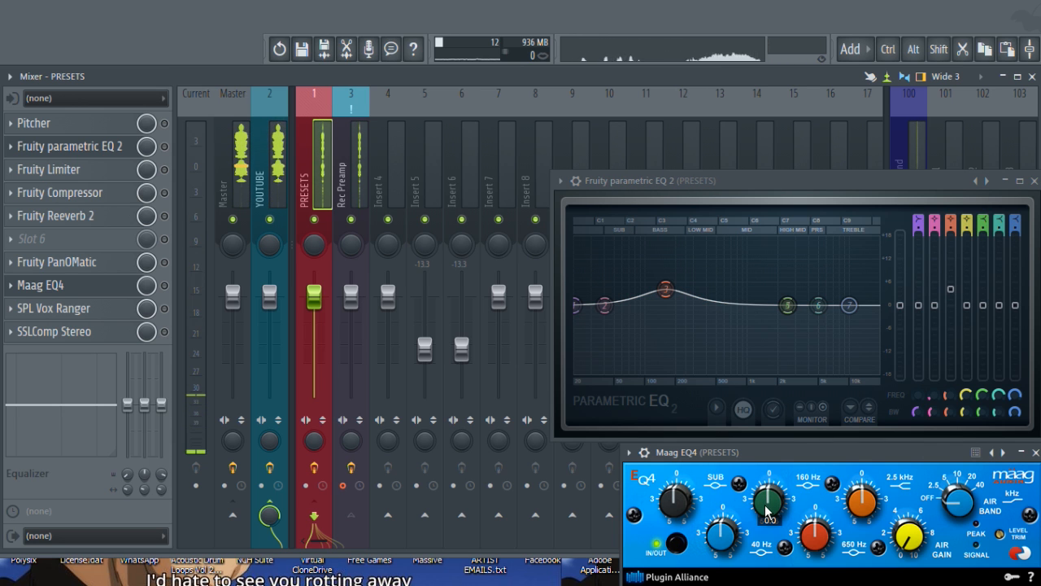
{"action": "right_click", "coordinate": [671, 292]}
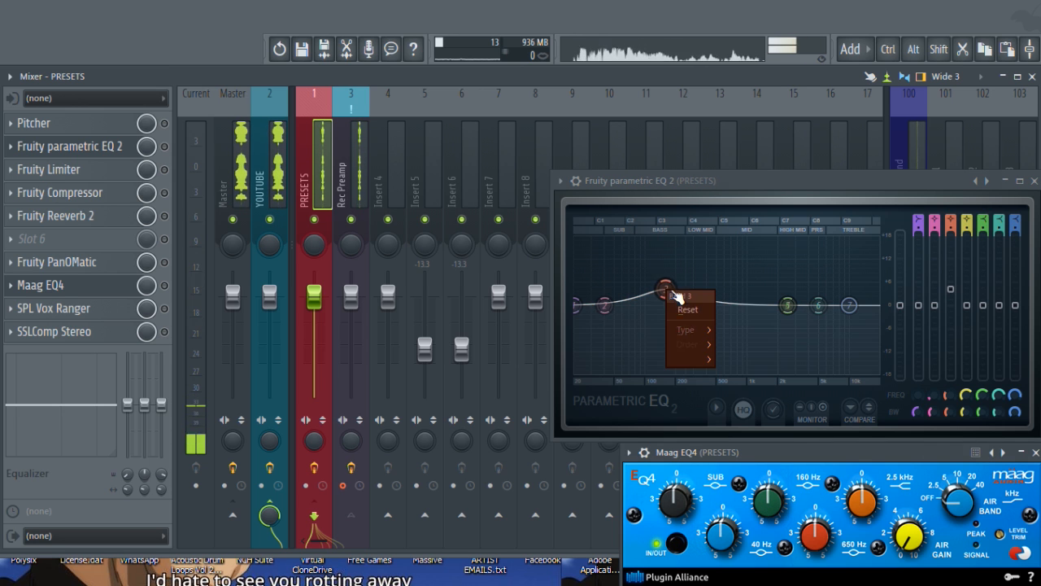
{"action": "left_click", "coordinate": [690, 312]}
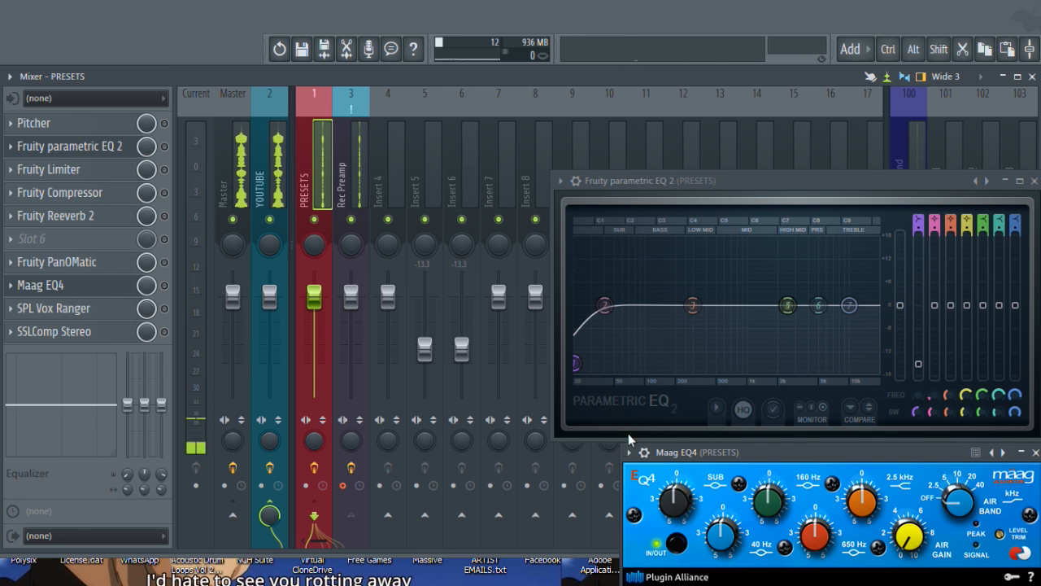
{"action": "right_click", "coordinate": [911, 363]}
{"action": "left_click", "coordinate": [931, 375]}
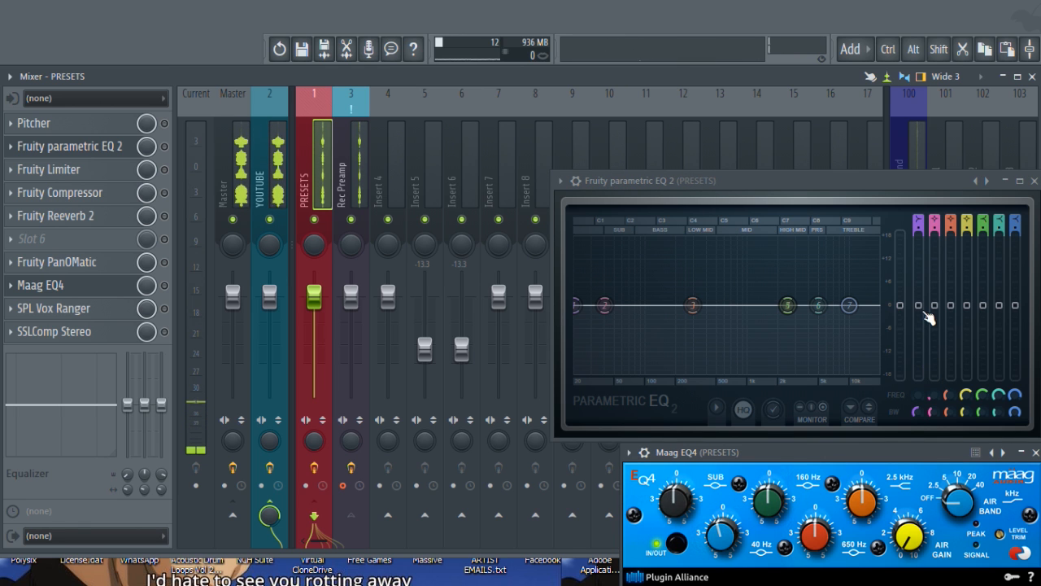
{"action": "left_click_drag", "start_coordinate": [935, 287], "coordinate": [935, 327]}
{"action": "right_click", "coordinate": [935, 327]}
{"action": "left_click", "coordinate": [949, 341]}
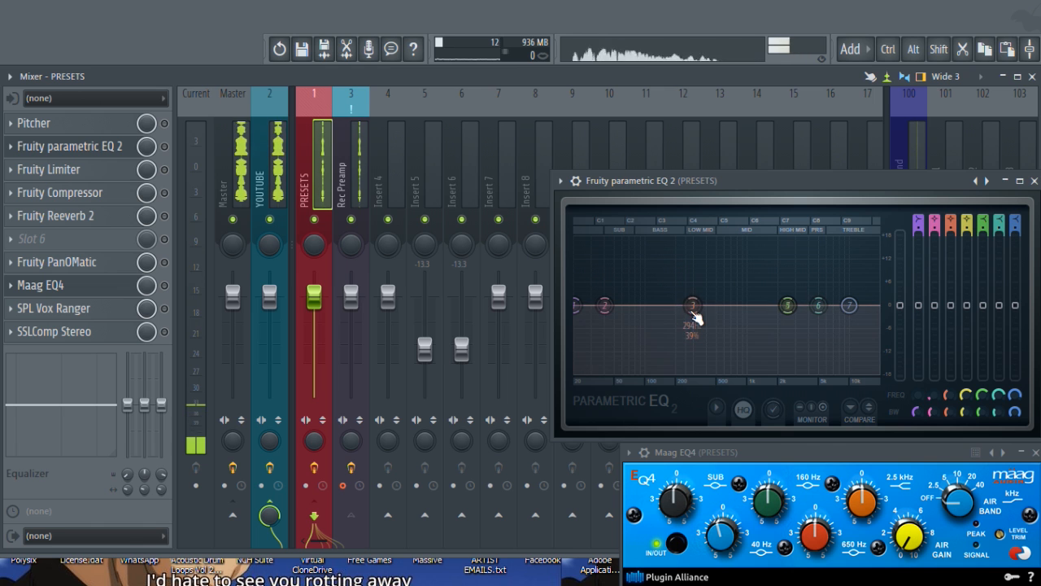
Reload the "MAAG4 EMU" preset in Fruity parametric EQ 2 and reset band 3
{"action": "left_click", "coordinate": [560, 182]}
{"action": "mouse_move", "coordinate": [619, 234]}
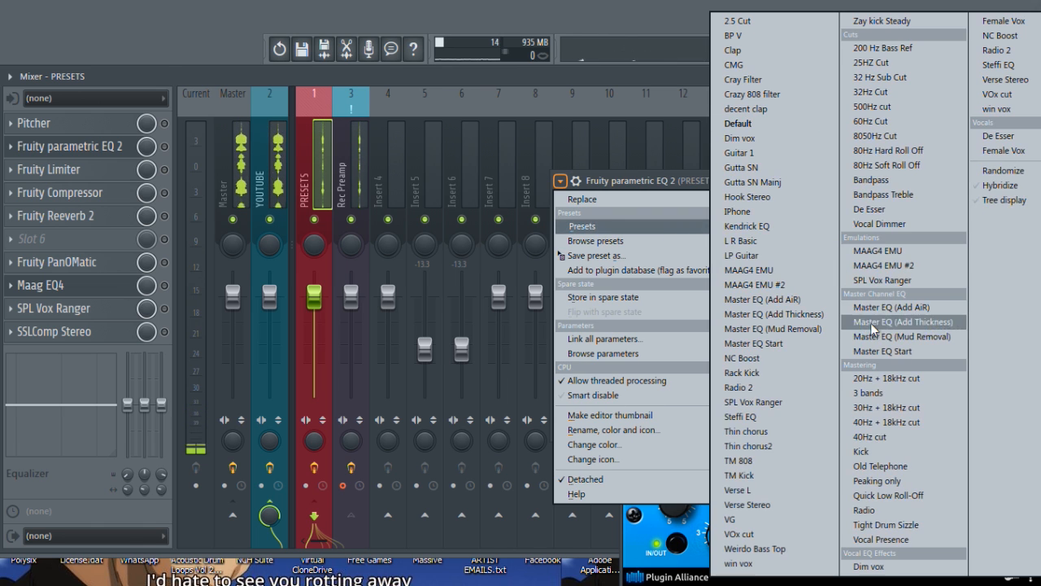
{"action": "left_click", "coordinate": [904, 259]}
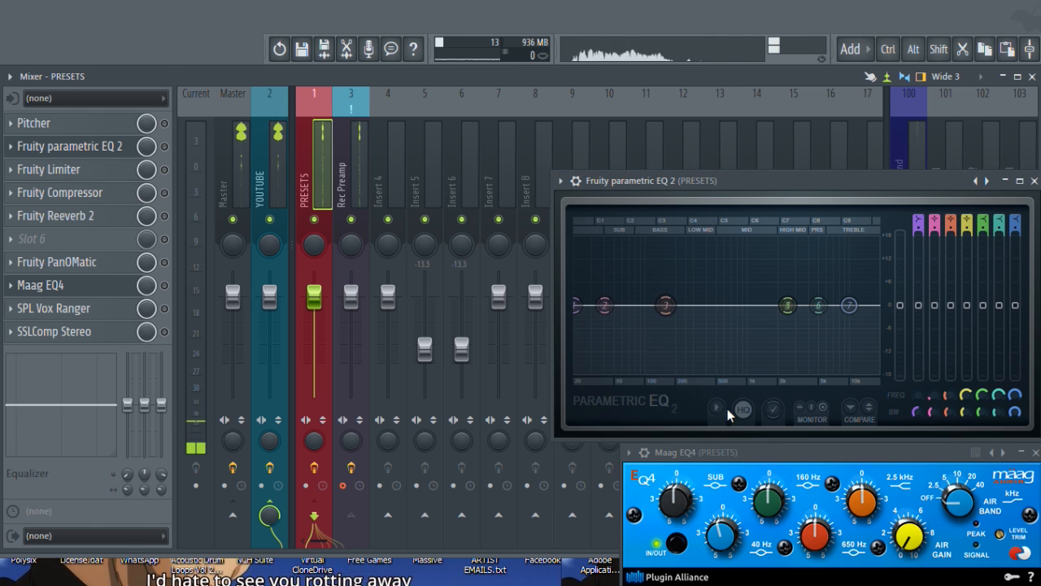
{"action": "left_click_drag", "start_coordinate": [951, 306], "coordinate": [951, 306]}
{"action": "right_click", "coordinate": [951, 305]}
{"action": "left_click", "coordinate": [964, 314]}
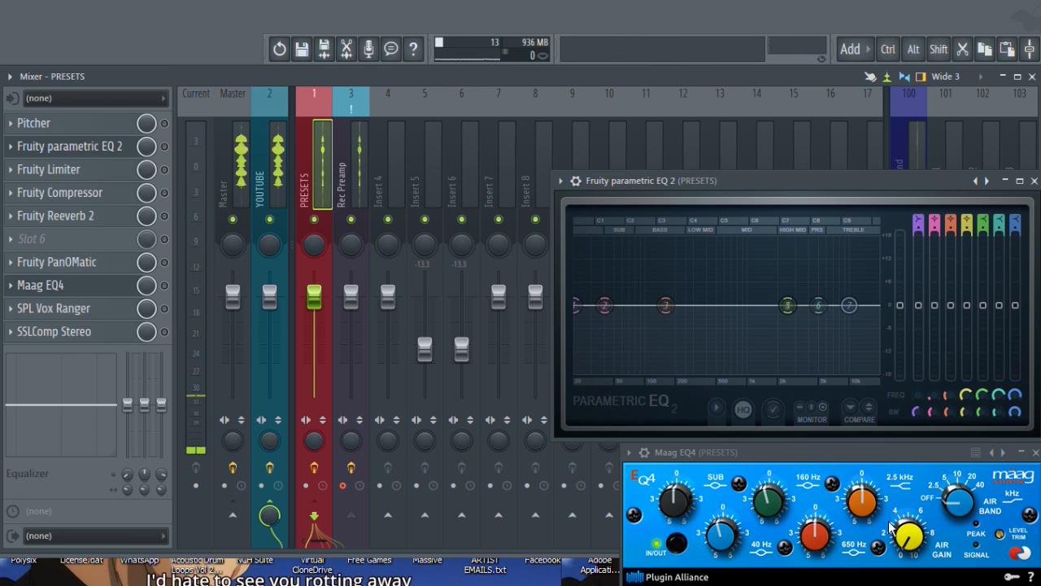
Try a high-shelf boost on band 5 to compare it with the Maag EQ4's air gain, and reset the band
{"action": "left_click_drag", "start_coordinate": [983, 305], "coordinate": [982, 280]}
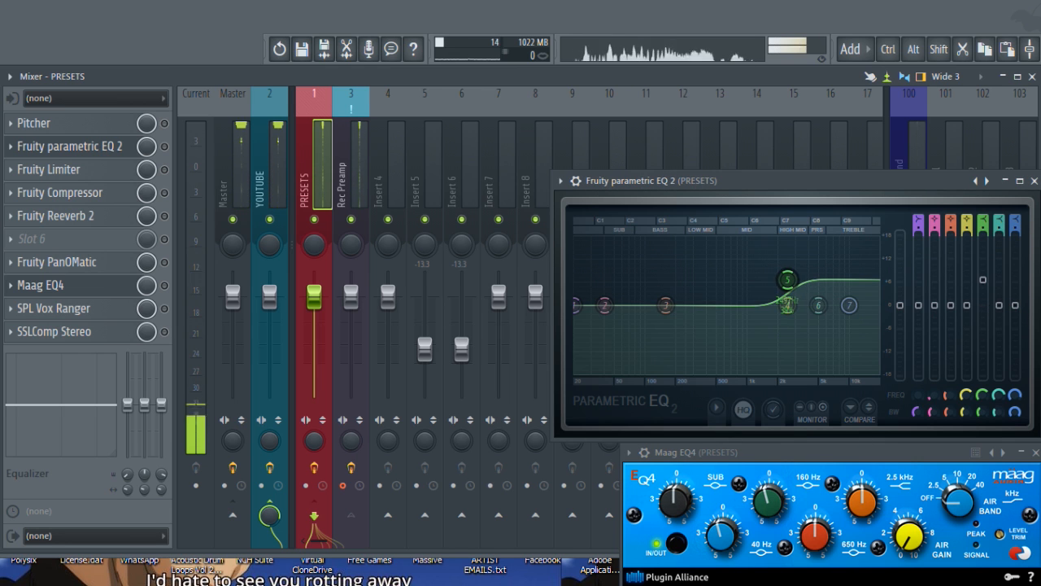
{"action": "left_click", "coordinate": [905, 560]}
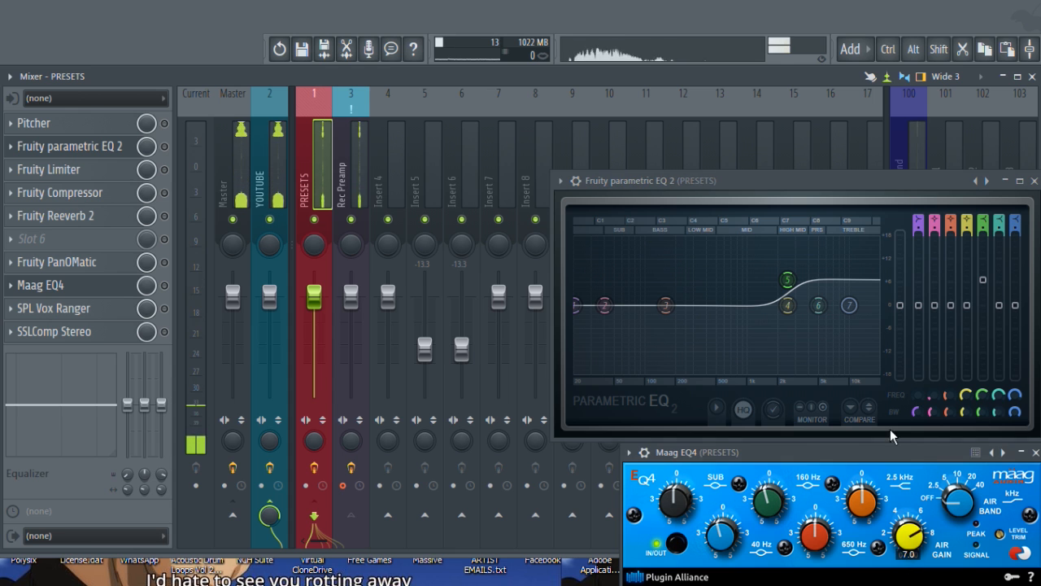
{"action": "right_click", "coordinate": [987, 281]}
{"action": "left_click", "coordinate": [994, 290]}
Load the "MAAG4 EMU #2" preset into the PRESETS track's Fruity parametric EQ 2
{"action": "left_click", "coordinate": [562, 180]}
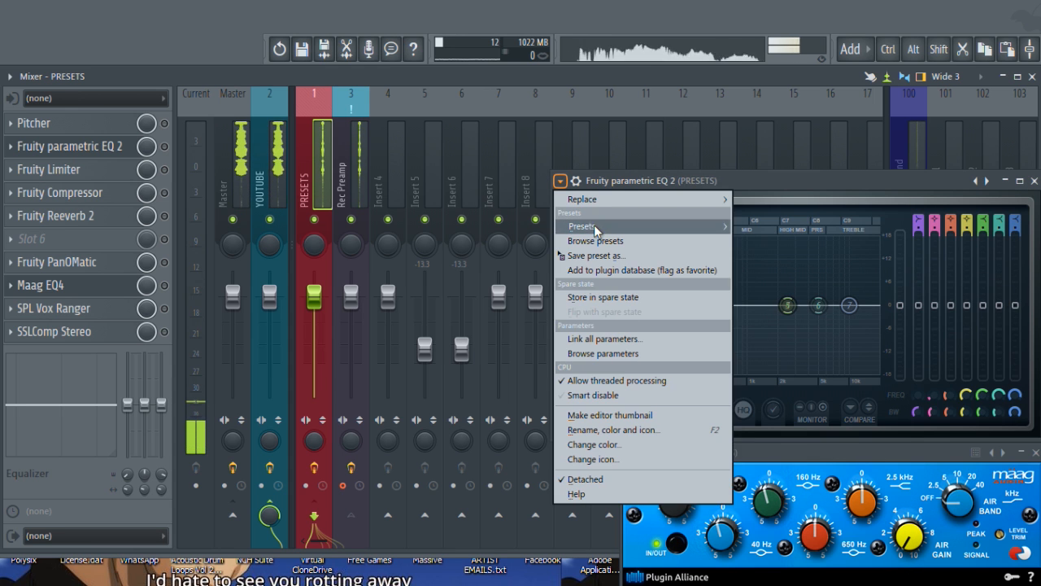
{"action": "mouse_move", "coordinate": [602, 227]}
{"action": "left_click", "coordinate": [912, 268]}
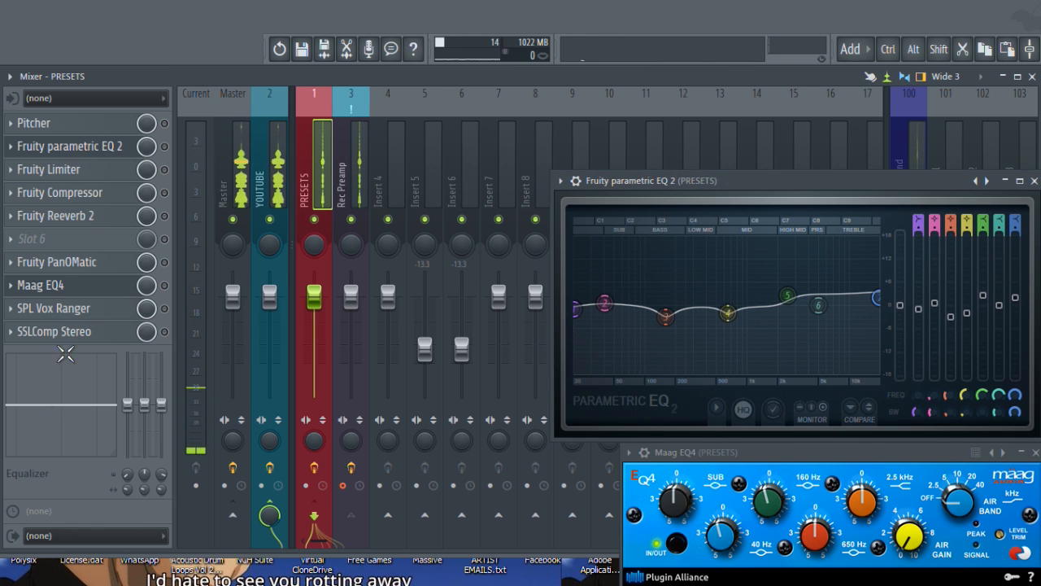
{"action": "left_click", "coordinate": [164, 147]}
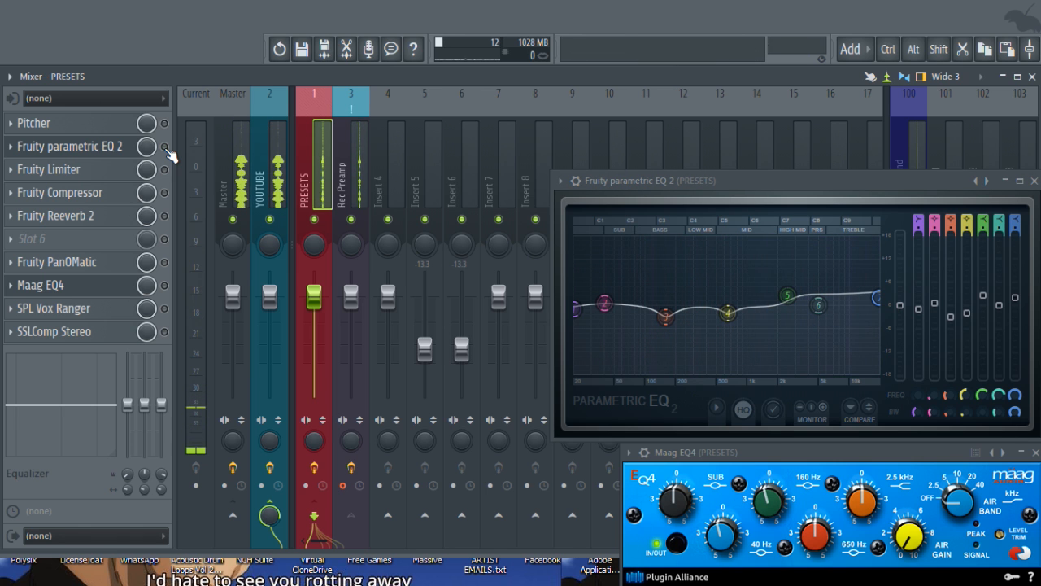
Load the "SPL Vox Ranger" preset into Fruity parametric EQ 2, open the SPL Vox Ranger plugin for comparison and close Maag EQ4
{"action": "left_click", "coordinate": [561, 181]}
{"action": "mouse_move", "coordinate": [602, 226]}
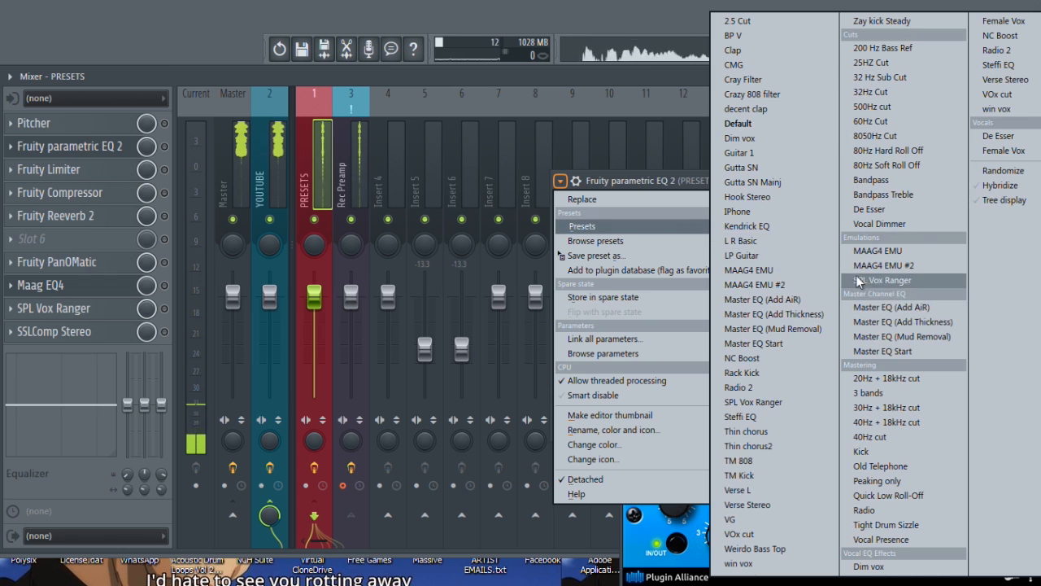
{"action": "left_click", "coordinate": [895, 278]}
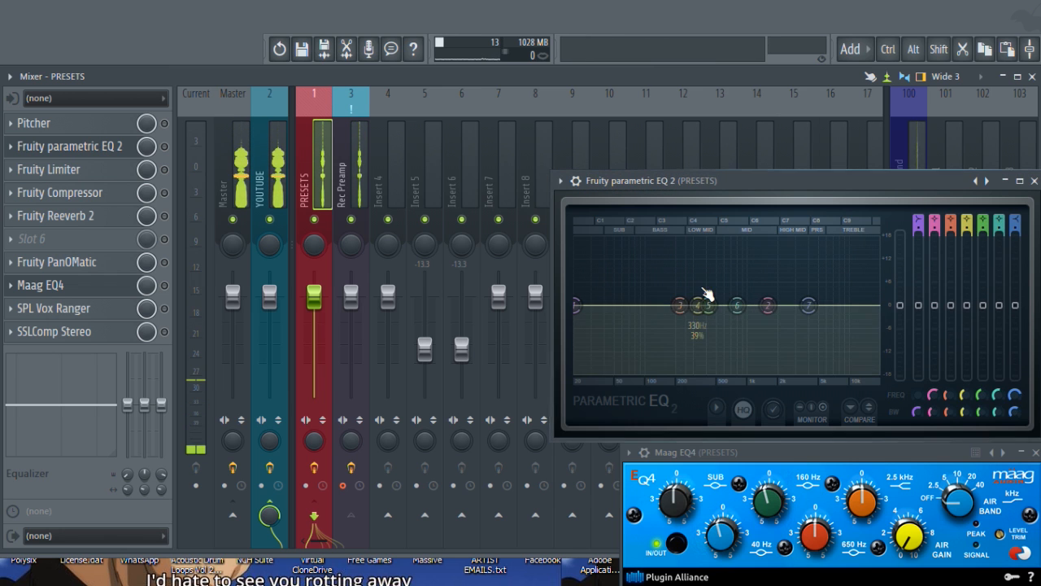
{"action": "left_click", "coordinate": [118, 310]}
{"action": "left_click", "coordinate": [1035, 452]}
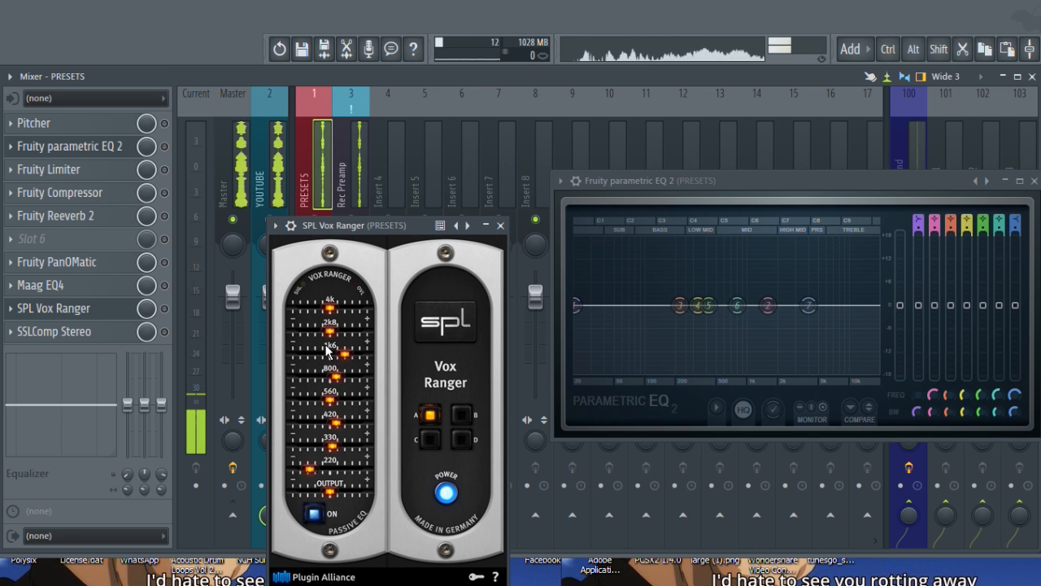
Lower the 1k6 boost and raise the 4k band in SPL Vox Ranger, and mirror the 4k boost with band 7 of the parametric EQ
{"action": "left_click_drag", "start_coordinate": [332, 355], "coordinate": [338, 355]}
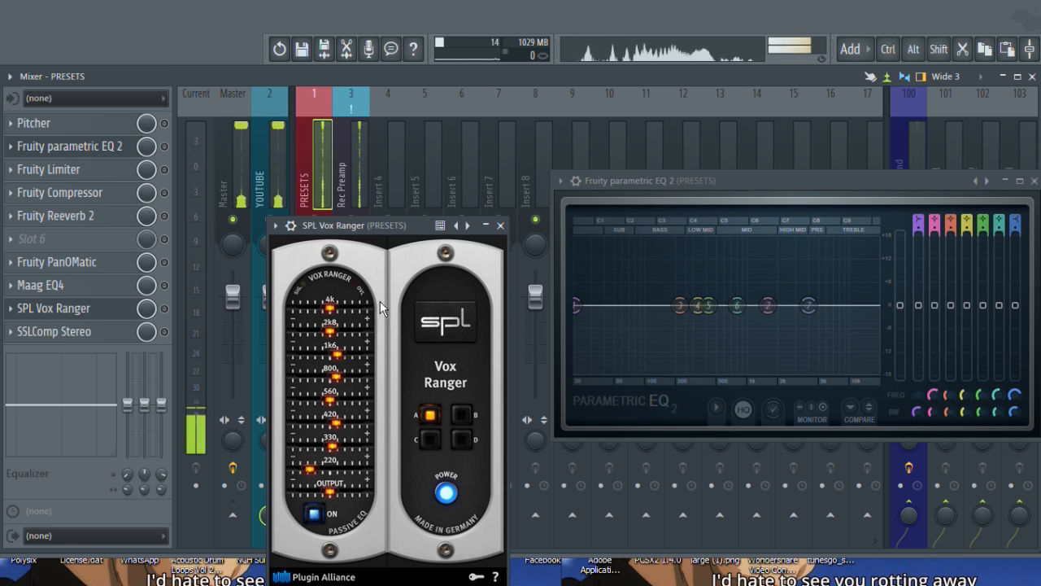
{"action": "left_click_drag", "start_coordinate": [332, 310], "coordinate": [364, 312]}
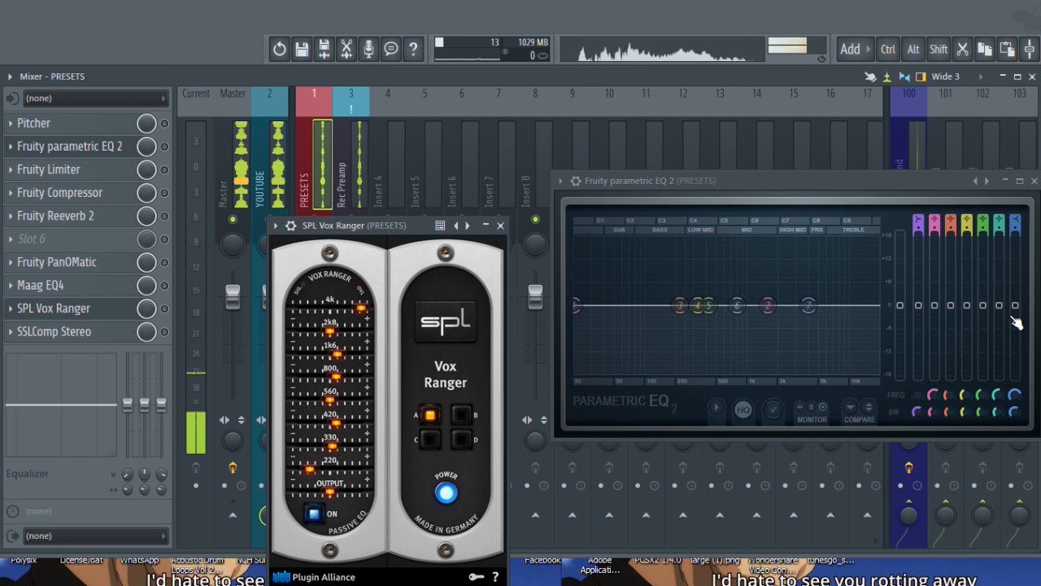
{"action": "mouse_move", "coordinate": [1016, 306]}
{"action": "left_mouse_down"}
{"action": "mouse_move", "coordinate": [1015, 264]}
{"action": "mouse_move", "coordinate": [1015, 294]}
{"action": "left_mouse_up"}
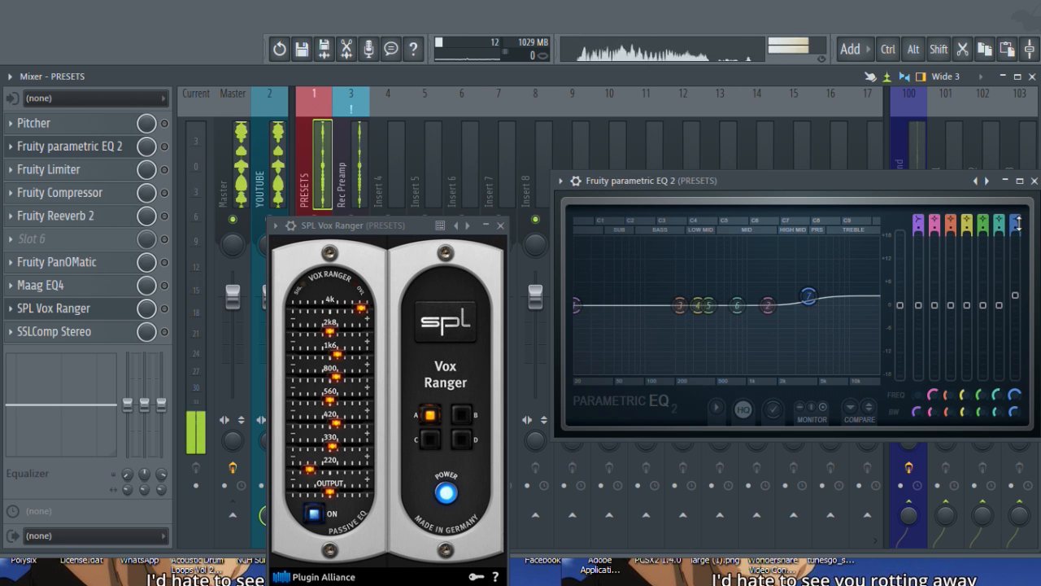
Close the parametric EQ and SPL Vox Ranger windows, and show the effects chain of the YOUTUBE mixer track
{"action": "left_click", "coordinate": [1034, 180]}
{"action": "left_click", "coordinate": [499, 225]}
{"action": "left_click", "coordinate": [233, 166]}
{"action": "left_click", "coordinate": [283, 167]}
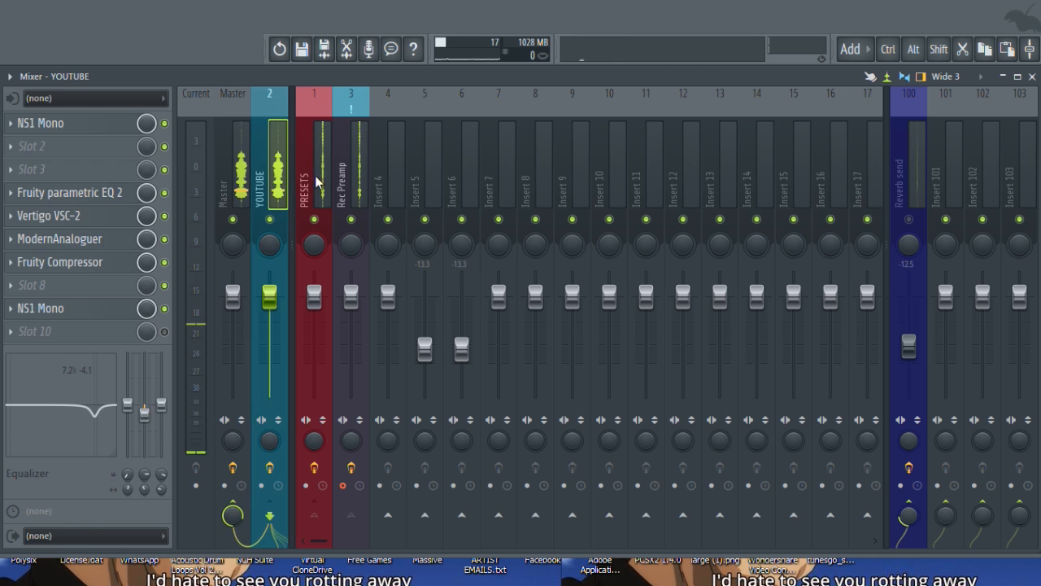
Browse the preset list of the PRESETS track's Fruity parametric EQ 2, close the equalizer, and return to the YOUTUBE track's effects chain
{"action": "left_click", "coordinate": [317, 183]}
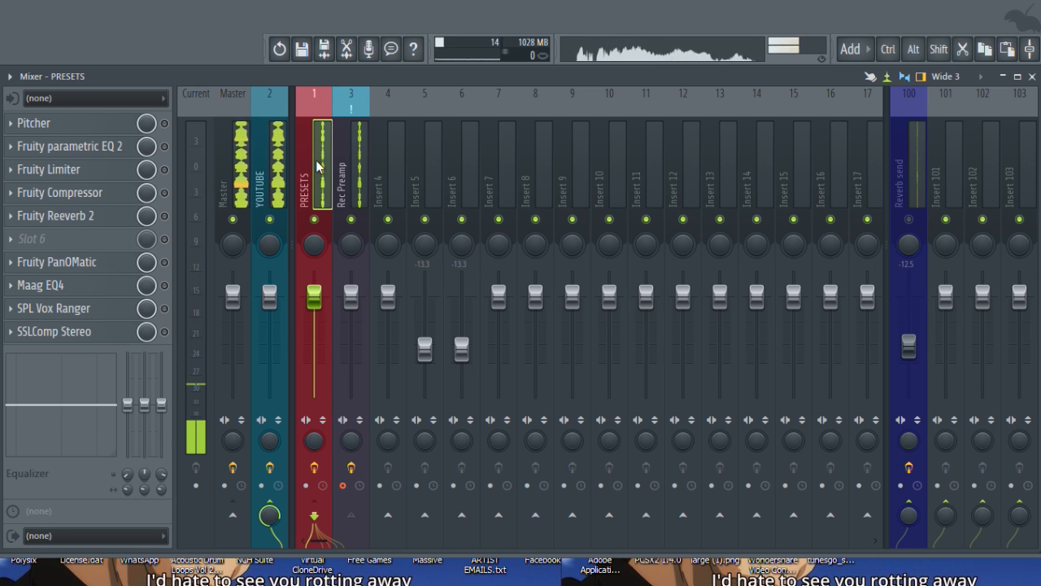
{"action": "left_click", "coordinate": [77, 147]}
{"action": "left_click", "coordinate": [560, 181]}
{"action": "mouse_move", "coordinate": [636, 228]}
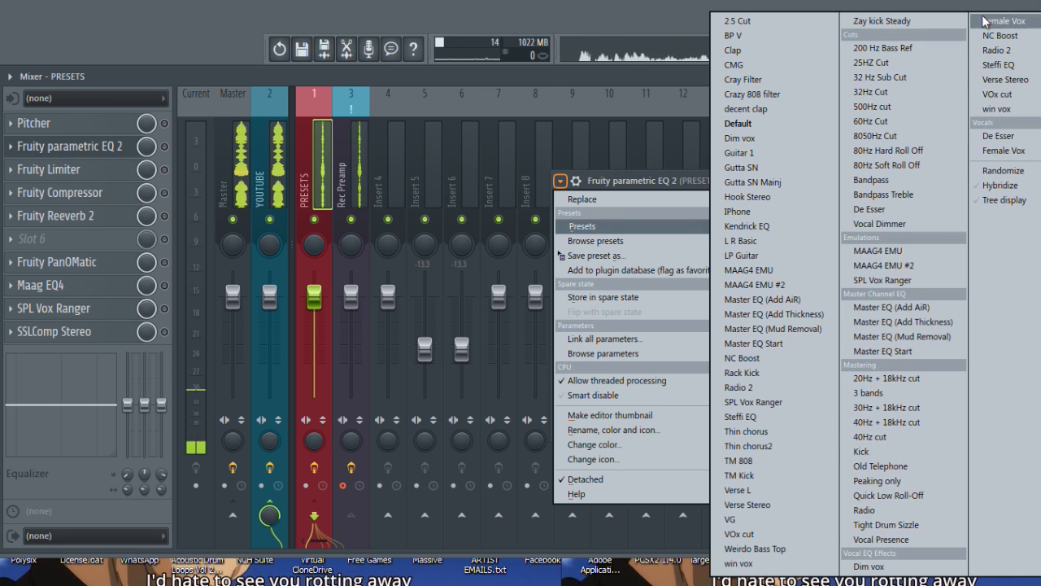
{"action": "left_click", "coordinate": [859, 308]}
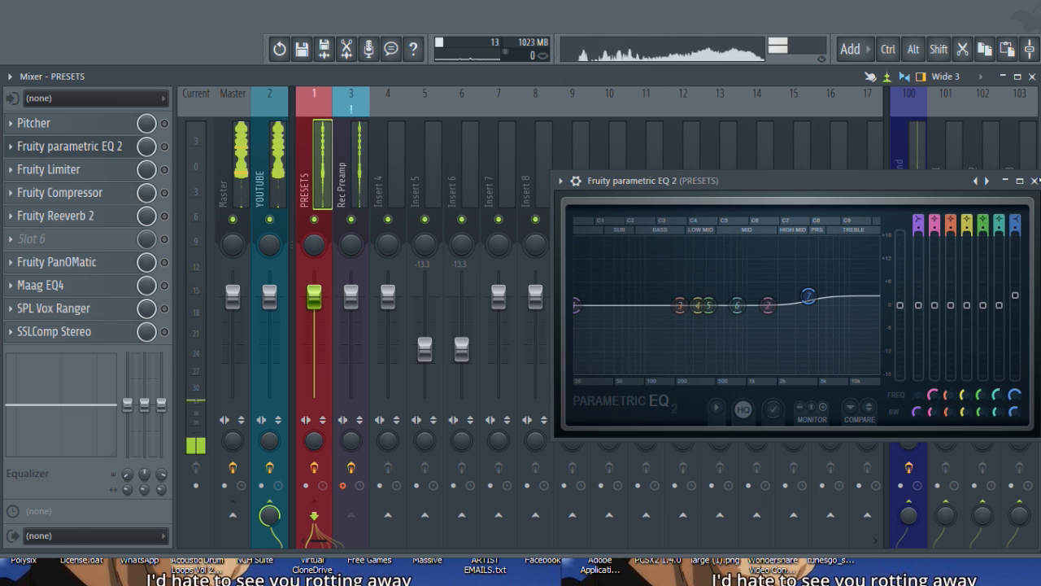
{"action": "left_click", "coordinate": [1033, 181]}
{"action": "left_click", "coordinate": [310, 155]}
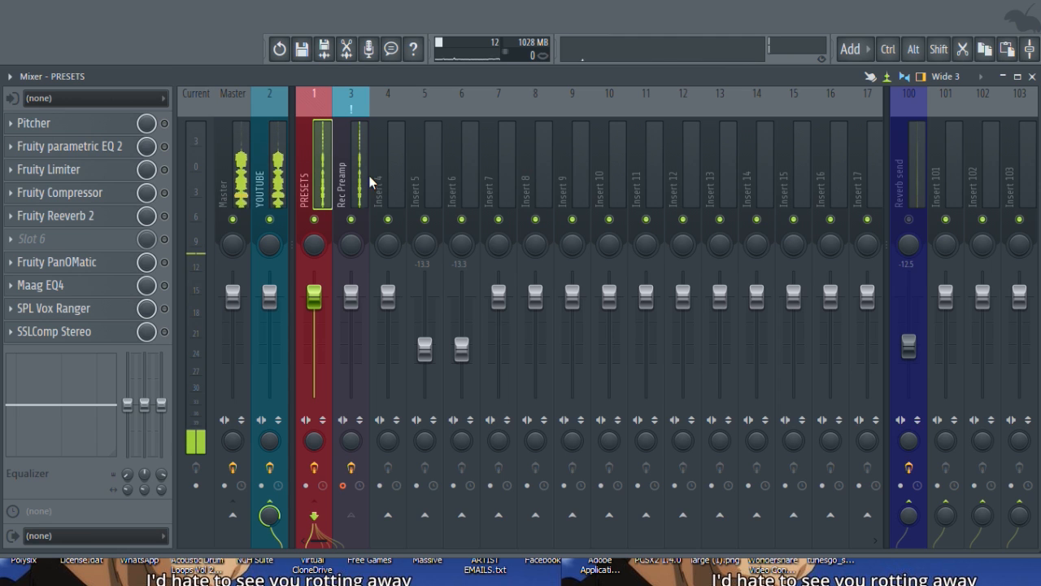
{"action": "left_click", "coordinate": [276, 185]}
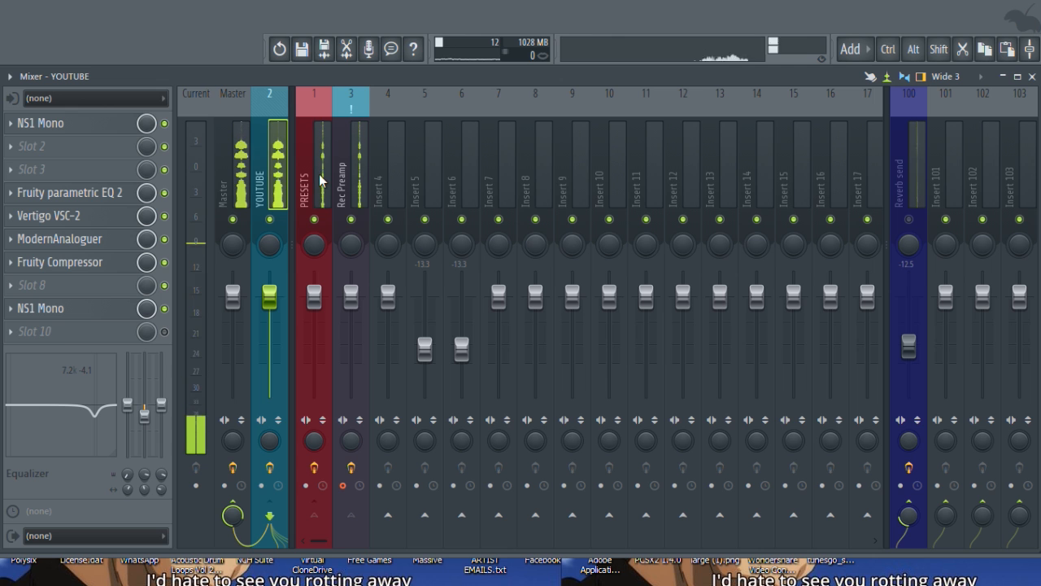